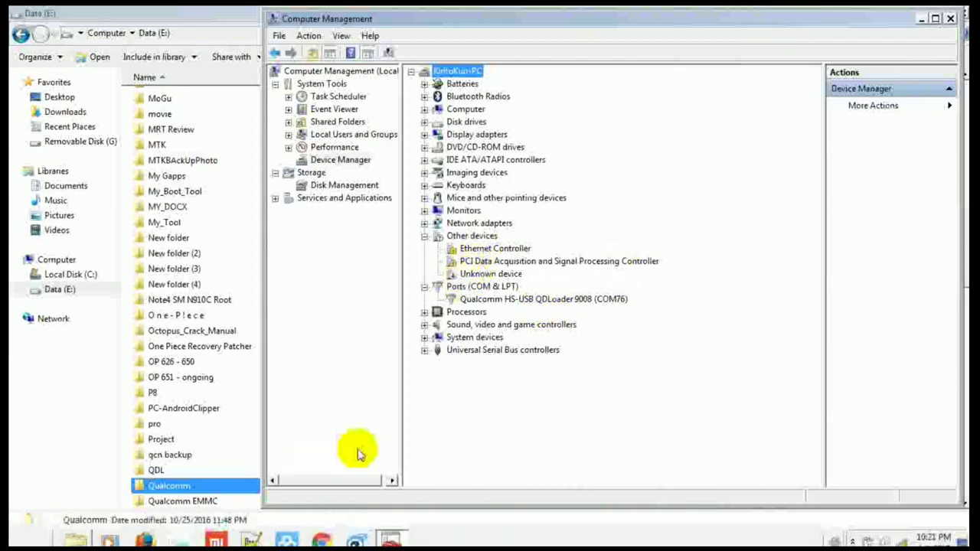
Step: Look through the Qualcomm EMMC and Qualcomm folders on Data (E:), then return to the drive
{"action": "double_click", "coordinate": [197, 502]}
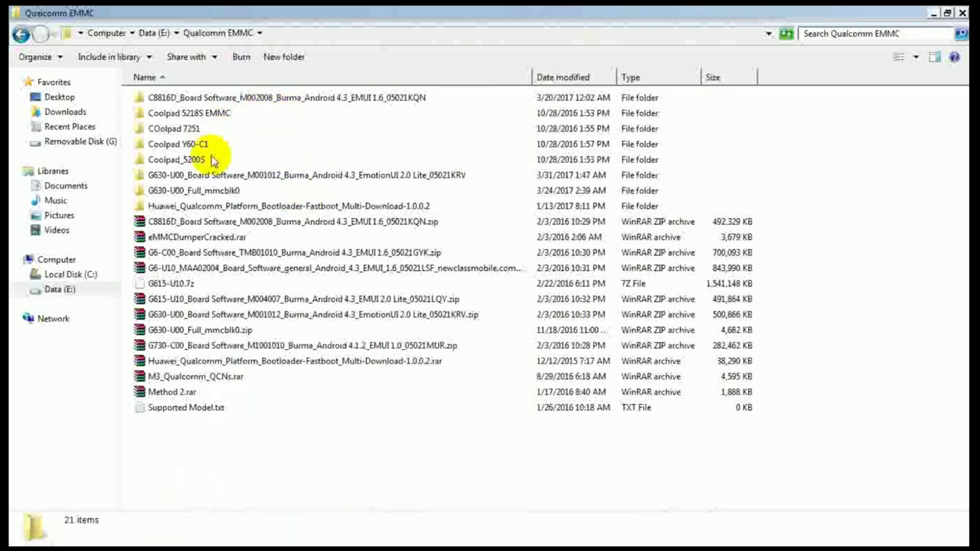
{"action": "key", "text": "BackSpace"}
{"action": "key", "text": "Up"}
{"action": "key", "text": "Return"}
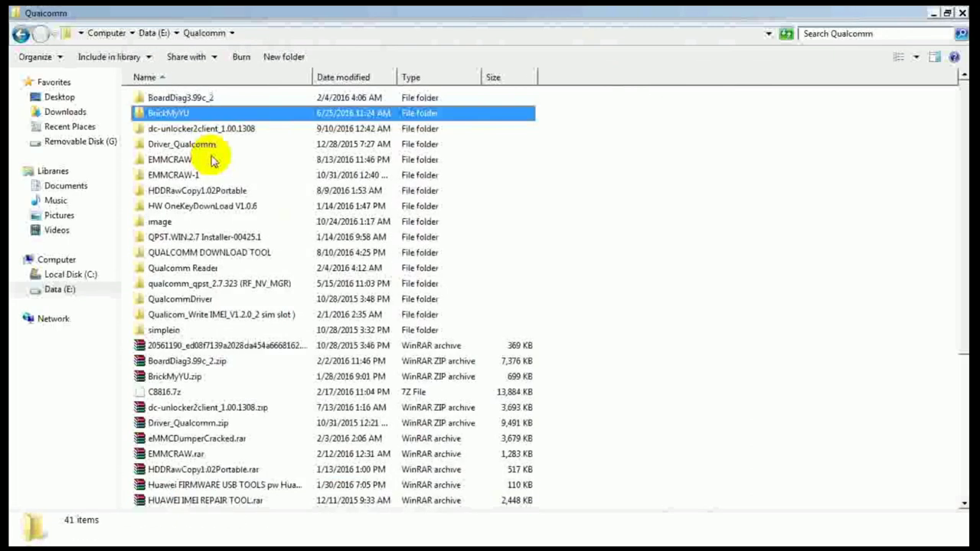
{"action": "key", "text": "q"}
{"action": "key", "text": "u"}
{"action": "key", "text": "Down"}
{"action": "key", "text": "Down"}
{"action": "key", "text": "Down"}
{"action": "key", "text": "Down"}
{"action": "key", "text": "Down"}
{"action": "key", "text": "Up"}
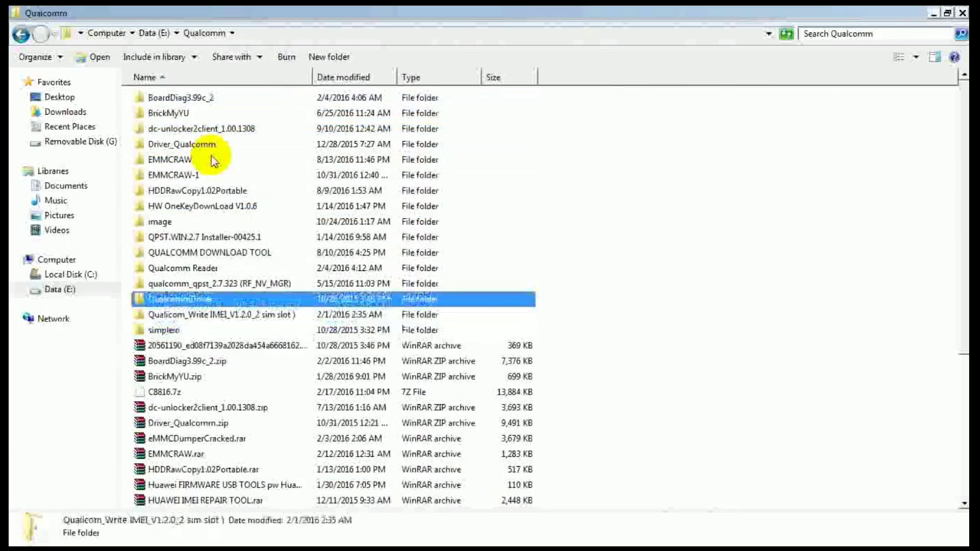
{"action": "key", "text": "Up"}
{"action": "key", "text": "Up"}
{"action": "key", "text": "Up"}
{"action": "key", "text": "Up"}
{"action": "key", "text": "Up"}
{"action": "key", "text": "Up"}
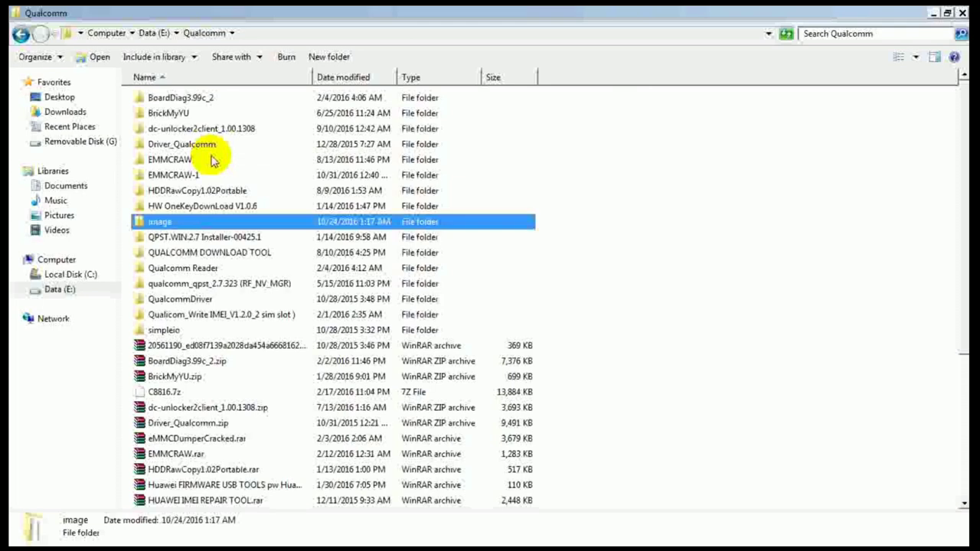
{"action": "key", "text": "BackSpace"}
Step: Go into the Huawei bootloader multi-download folder under Qualcomm EMMC and select QPBLFBML01.exe
{"action": "key", "text": "Down"}
{"action": "key", "text": "Return"}
{"action": "key", "text": "Down"}
{"action": "key", "text": "Down"}
{"action": "key", "text": "Down"}
{"action": "key", "text": "Down"}
{"action": "key", "text": "Down"}
{"action": "key", "text": "Down"}
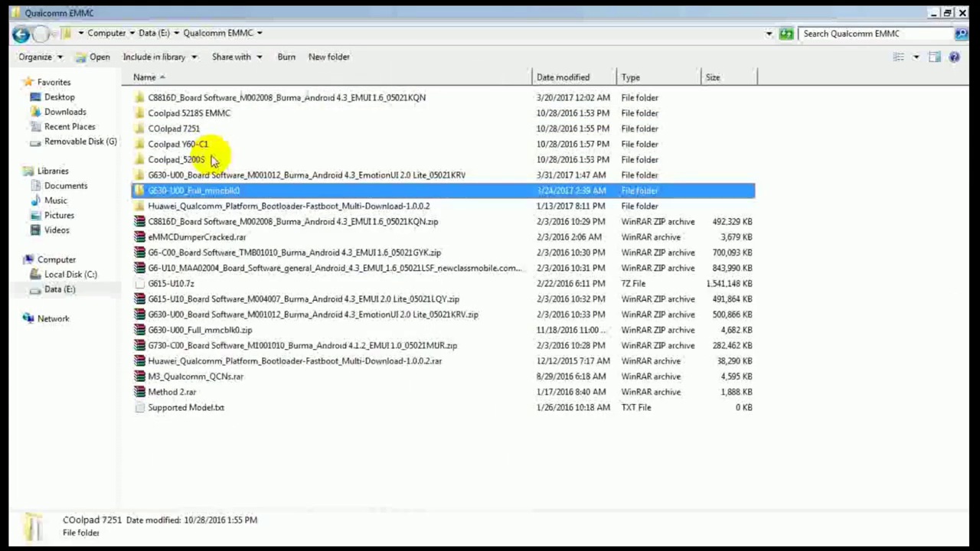
{"action": "key", "text": "Down"}
{"action": "key", "text": "Return"}
{"action": "key", "text": "Down"}
{"action": "key", "text": "Down"}
{"action": "key", "text": "Down"}
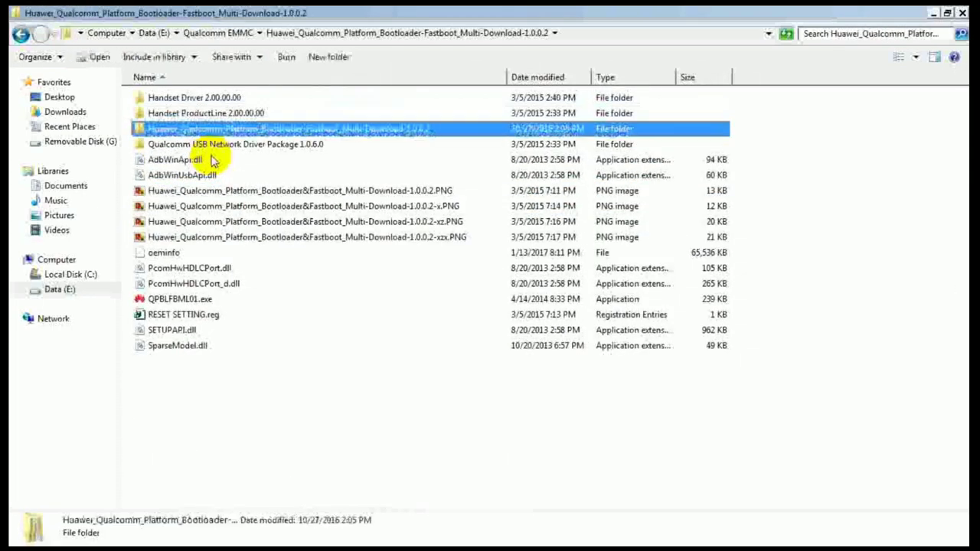
{"action": "key", "text": "Down"}
{"action": "key", "text": "Down"}
{"action": "key", "text": "Down"}
{"action": "key", "text": "Down"}
{"action": "key", "text": "Down"}
{"action": "key", "text": "Down"}
{"action": "key", "text": "Down"}
{"action": "key", "text": "Down"}
{"action": "key", "text": "Down"}
{"action": "key", "text": "Down"}
{"action": "key", "text": "Down"}
{"action": "key", "text": "Down"}
{"action": "key", "text": "Down"}
{"action": "key", "text": "Up"}
{"action": "key", "text": "Up"}
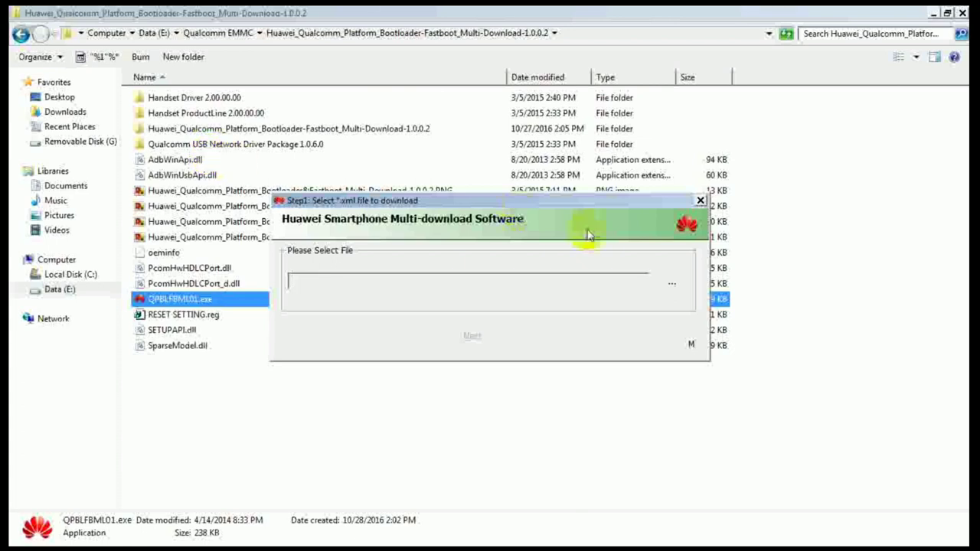
Step: Enter the tool's old password to reach the xml file picker, then close the picker unchanged
{"action": "left_click", "coordinate": [669, 286]}
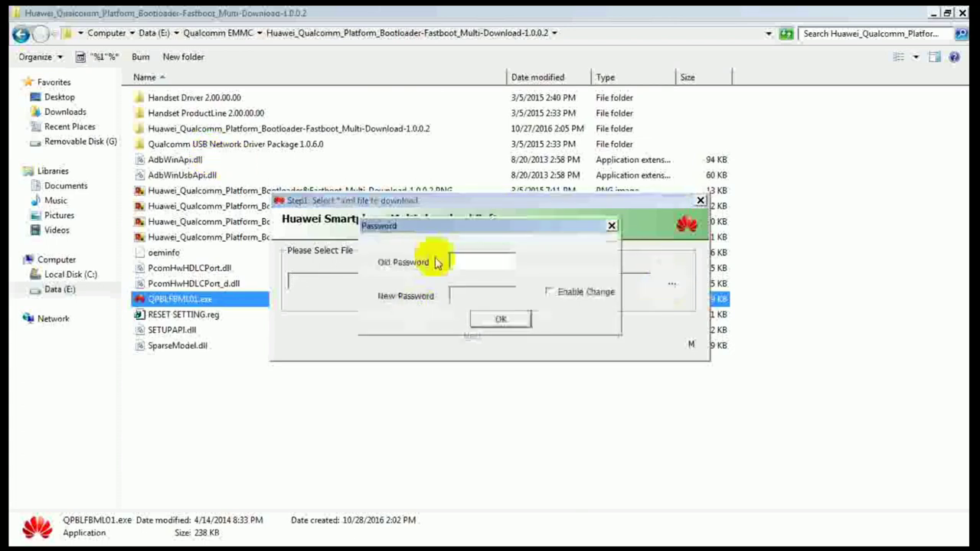
{"action": "left_click", "coordinate": [464, 260]}
{"action": "type", "text": "Huawei"}
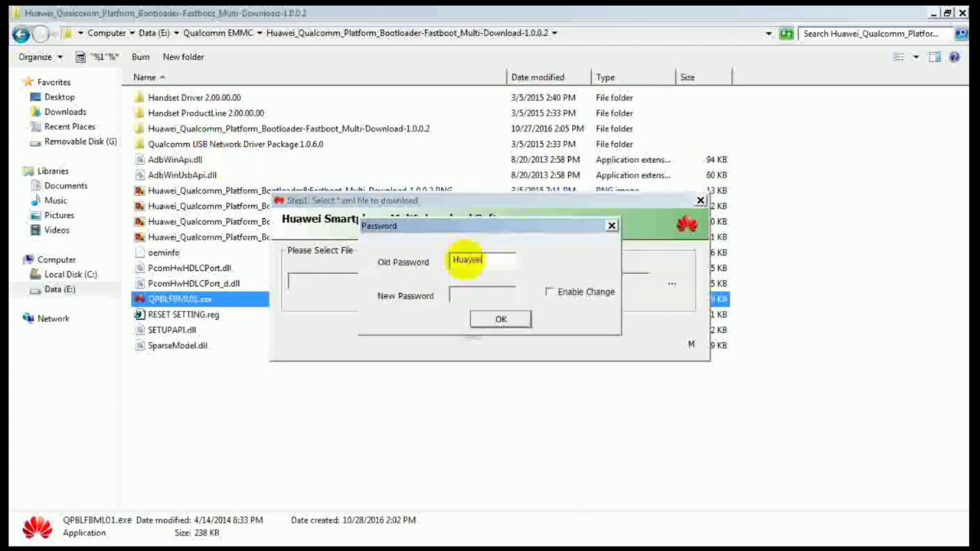
{"action": "key", "text": "Return"}
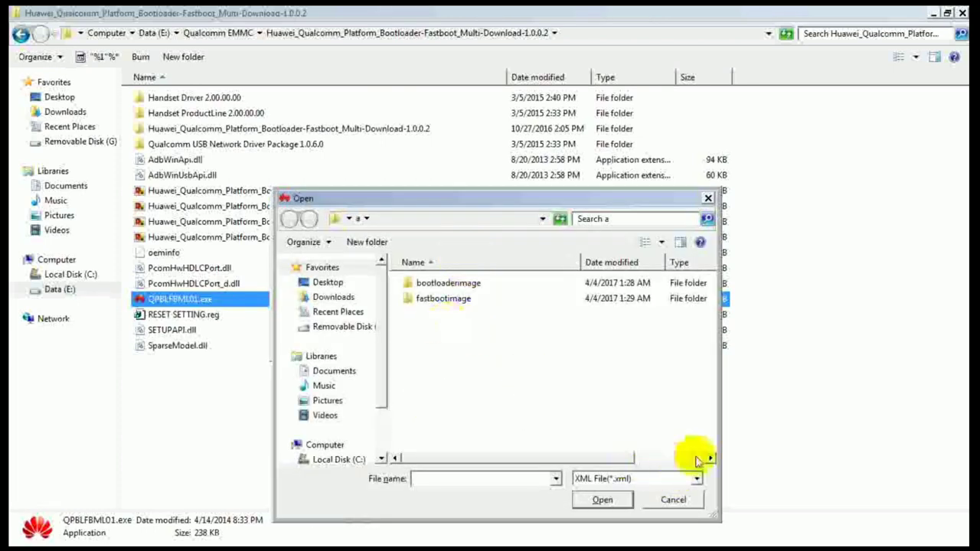
{"action": "key", "text": "Escape"}
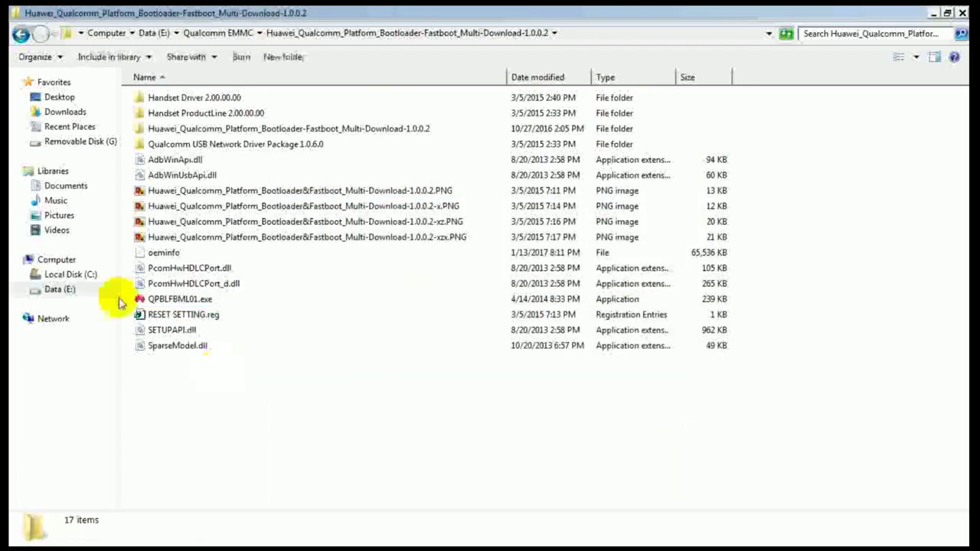
Step: Browse Data (E:) > Qualcomm EMMC > C8816D board software > EXE > a, then bring the xml picker back
{"action": "left_click", "coordinate": [61, 289]}
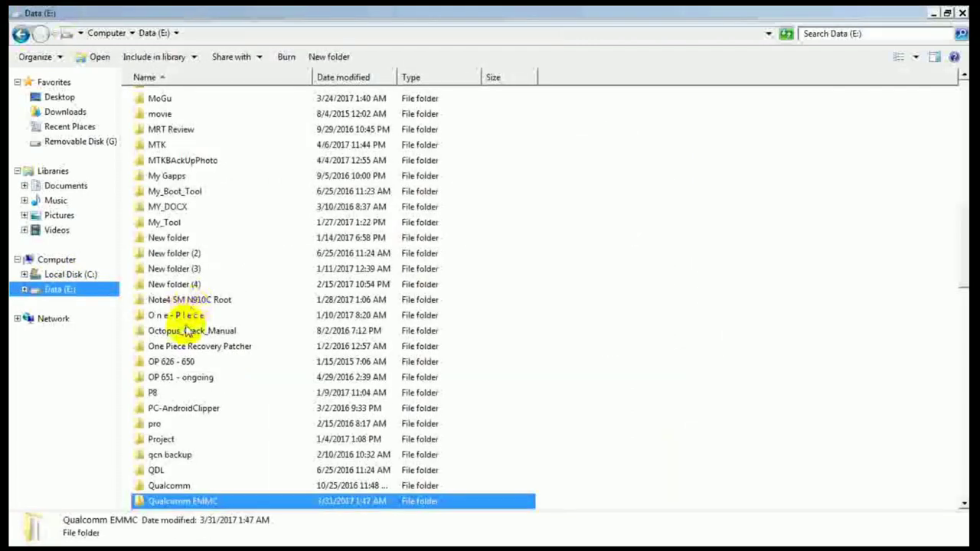
{"action": "double_click", "coordinate": [209, 502]}
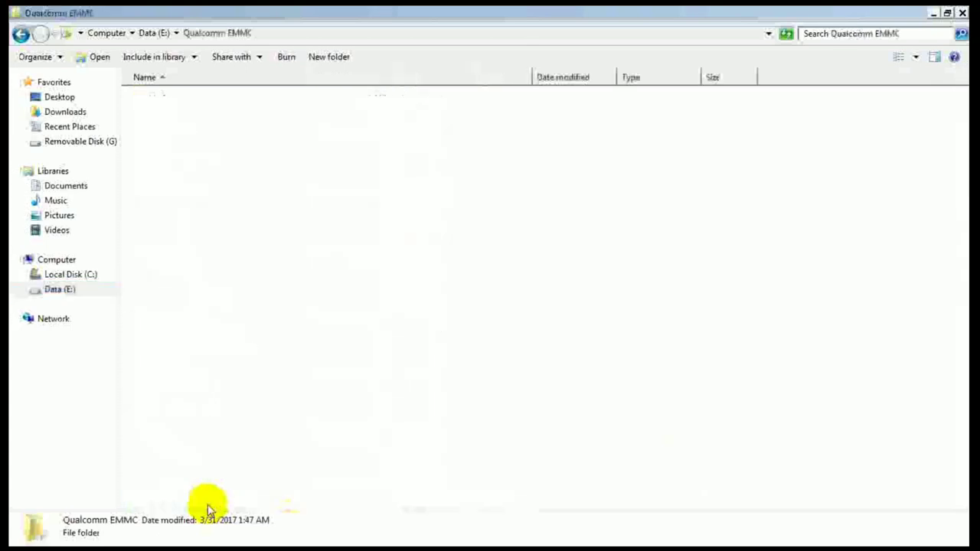
{"action": "key", "text": "Up"}
{"action": "key", "text": "Return"}
{"action": "key", "text": "Return"}
{"action": "key", "text": "Down"}
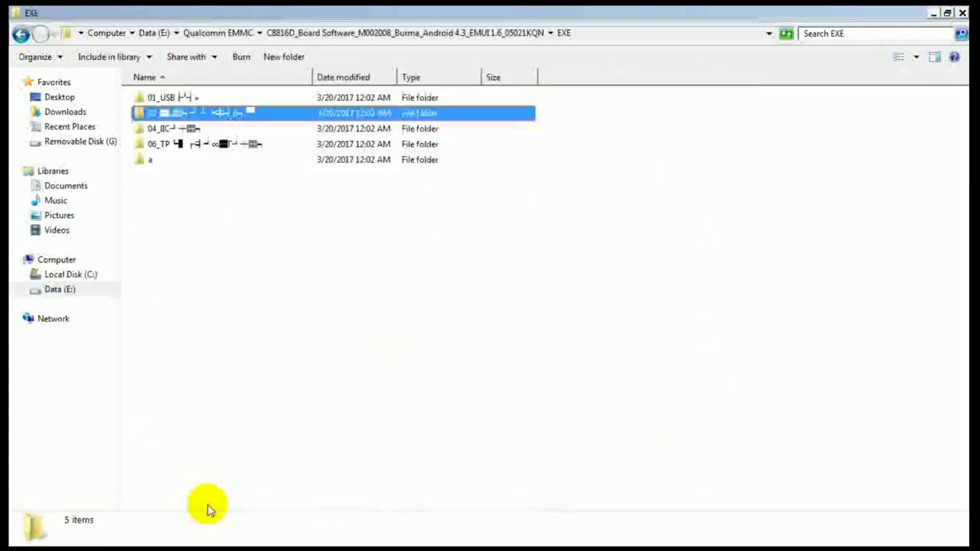
{"action": "key", "text": "Down"}
{"action": "key", "text": "Down"}
{"action": "key", "text": "Down"}
{"action": "key", "text": "Return"}
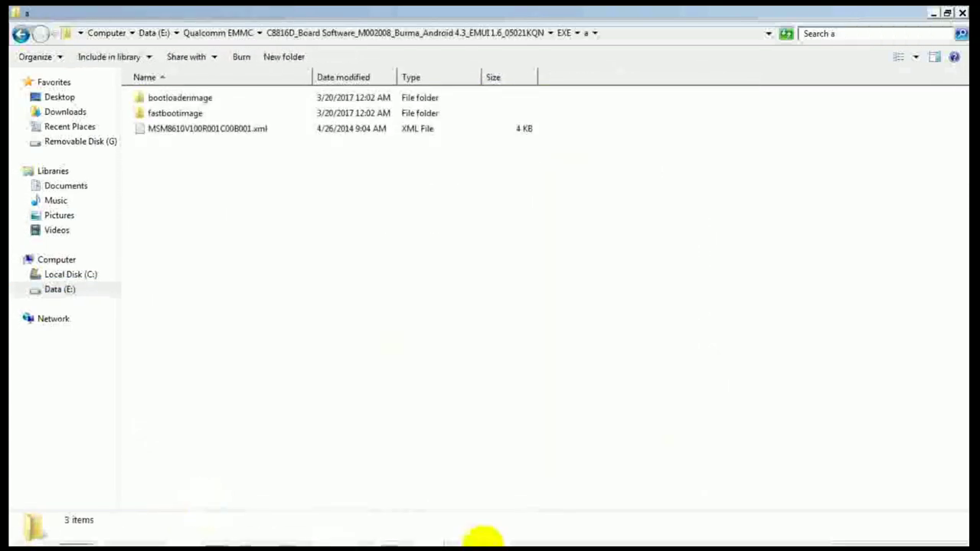
{"action": "left_click", "coordinate": [429, 530]}
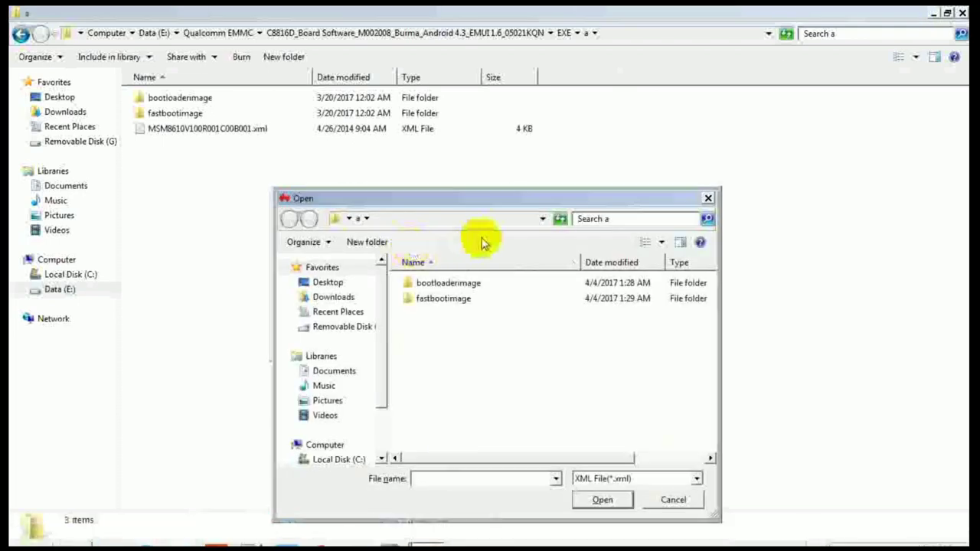
Step: Point the Open dialog at the Data (E:) drive's folder list
{"action": "left_click", "coordinate": [538, 221]}
{"action": "left_click", "coordinate": [542, 220]}
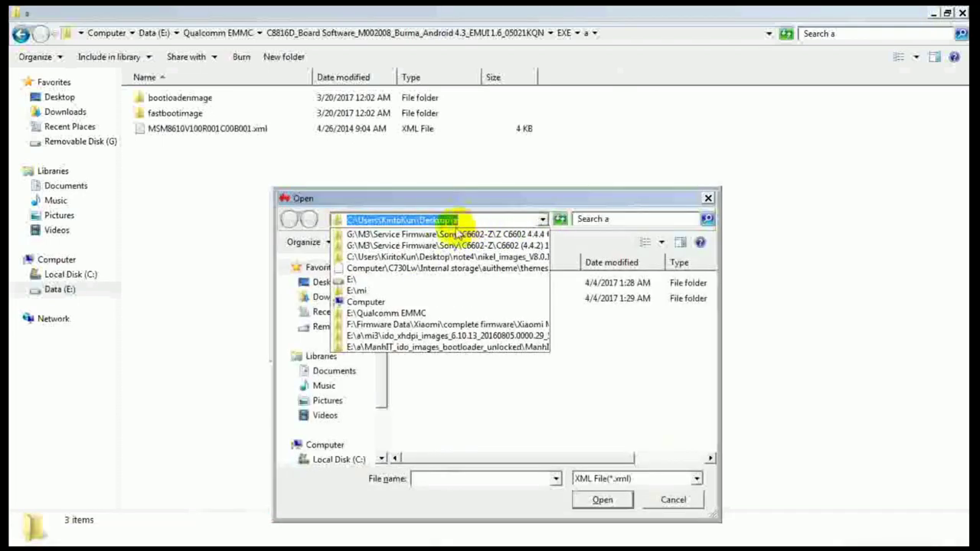
{"action": "left_click", "coordinate": [475, 396]}
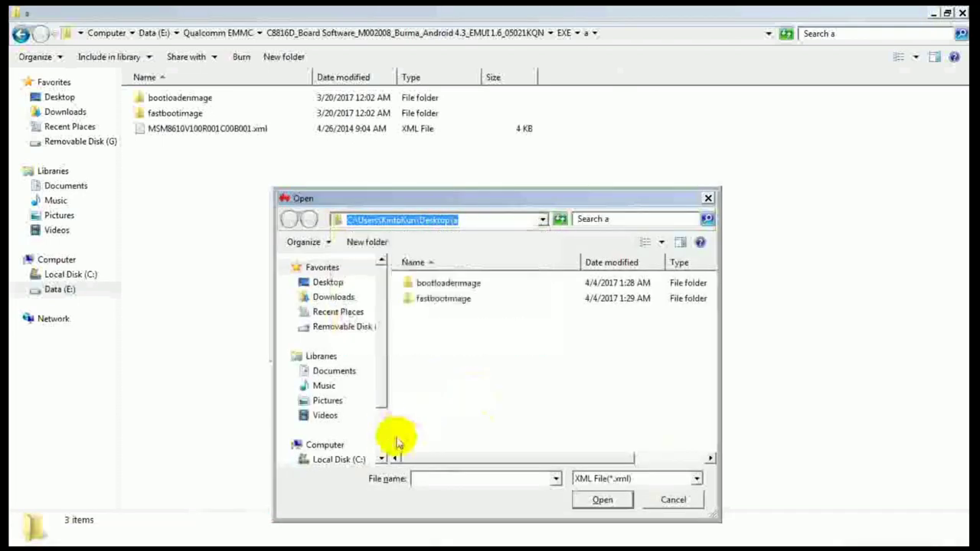
{"action": "scroll", "coordinate": [383, 426], "scroll_direction": "down", "scroll_amount": 2}
{"action": "left_click", "coordinate": [337, 408]}
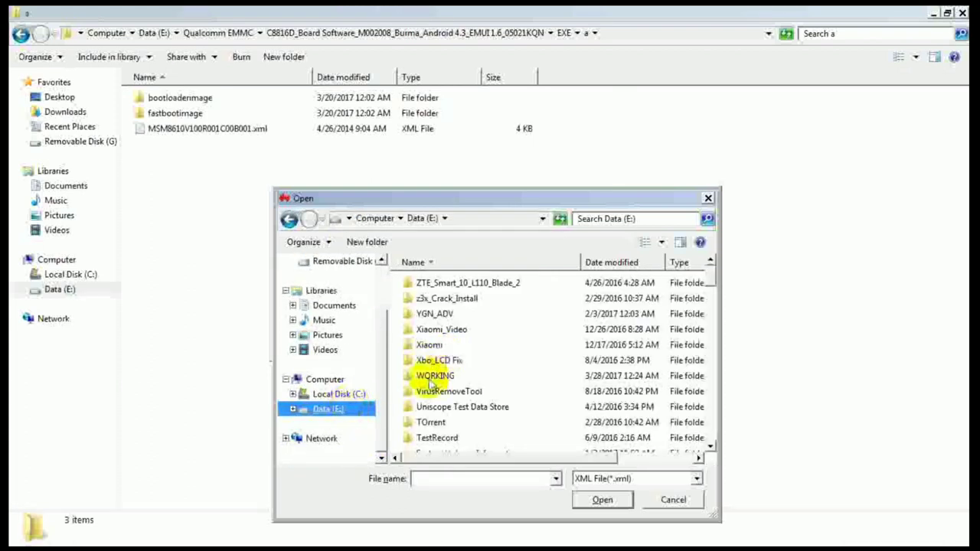
{"action": "left_click", "coordinate": [435, 376]}
Step: Go to Qualcomm EMMC > C8816D > EXE > a and choose MSM8610V100R001C00B001.xml
{"action": "type", "text": "qualcomm e"}
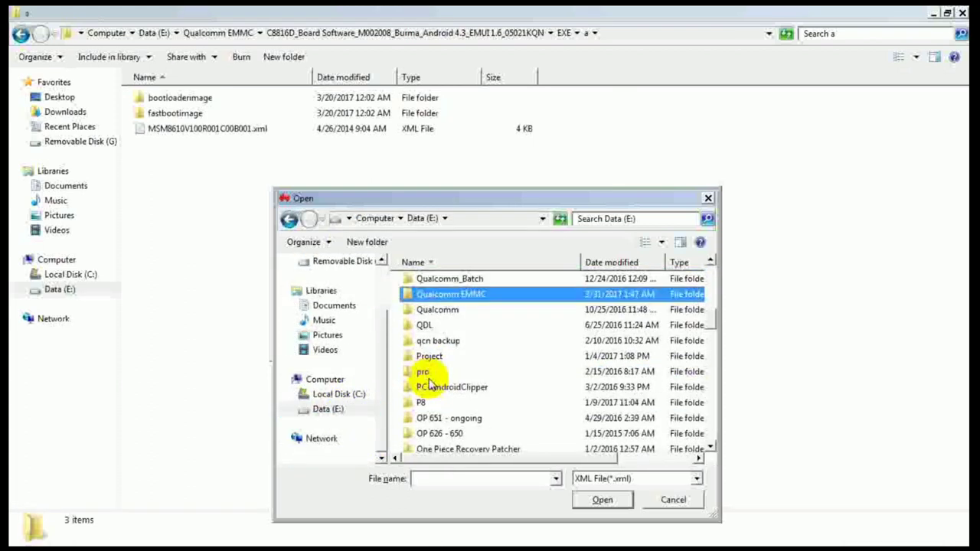
{"action": "key", "text": "Return"}
{"action": "type", "text": "c8"}
{"action": "key", "text": "Return"}
{"action": "key", "text": "Return"}
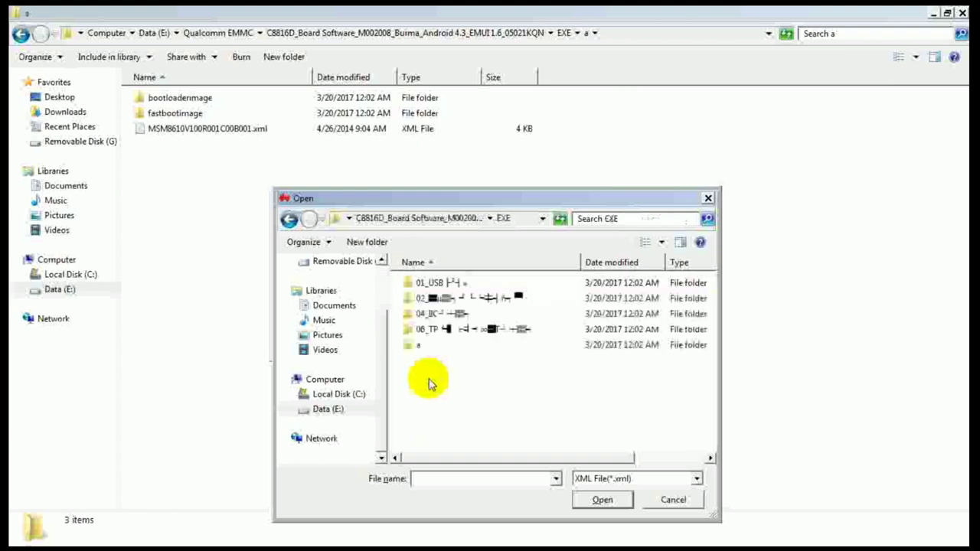
{"action": "type", "text": "06"}
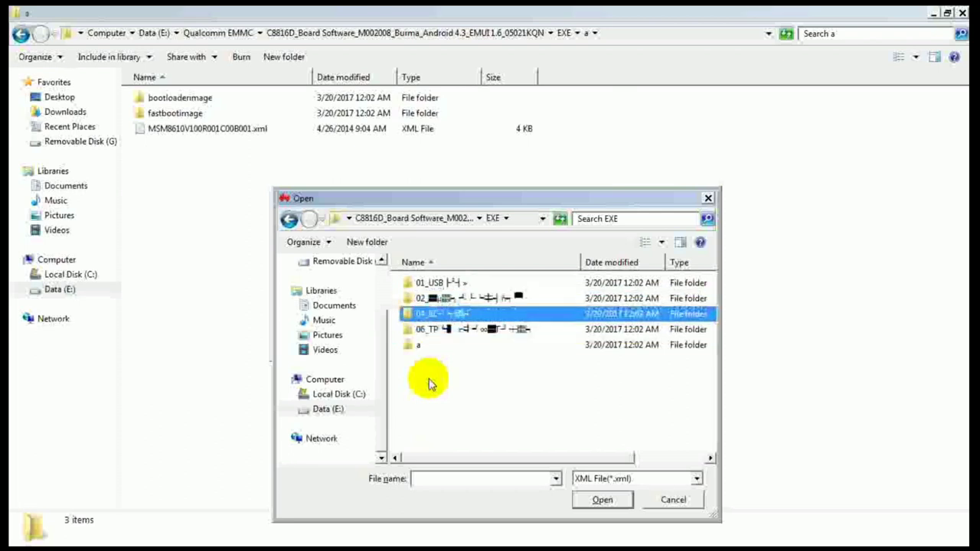
{"action": "key", "text": "a"}
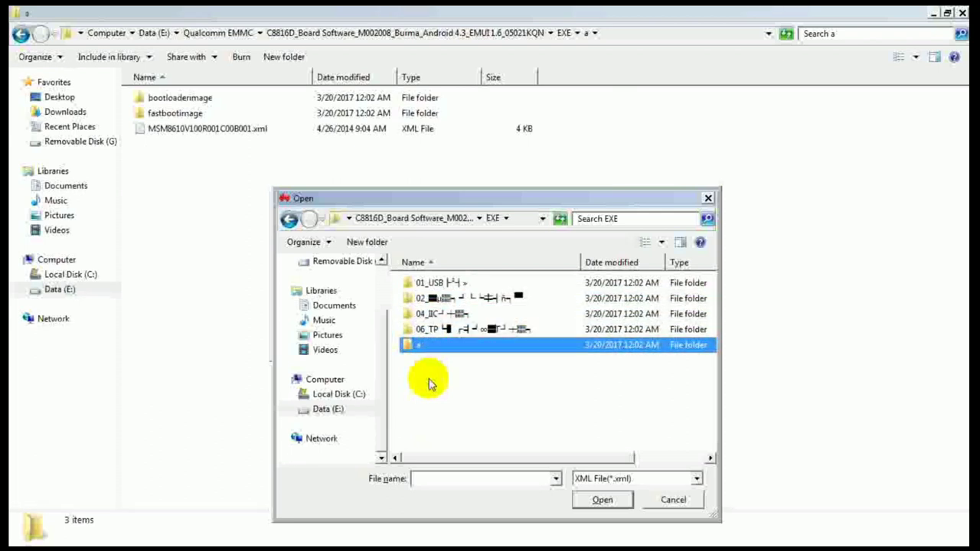
{"action": "key", "text": "Return"}
{"action": "key", "text": "m"}
{"action": "key", "text": "Return"}
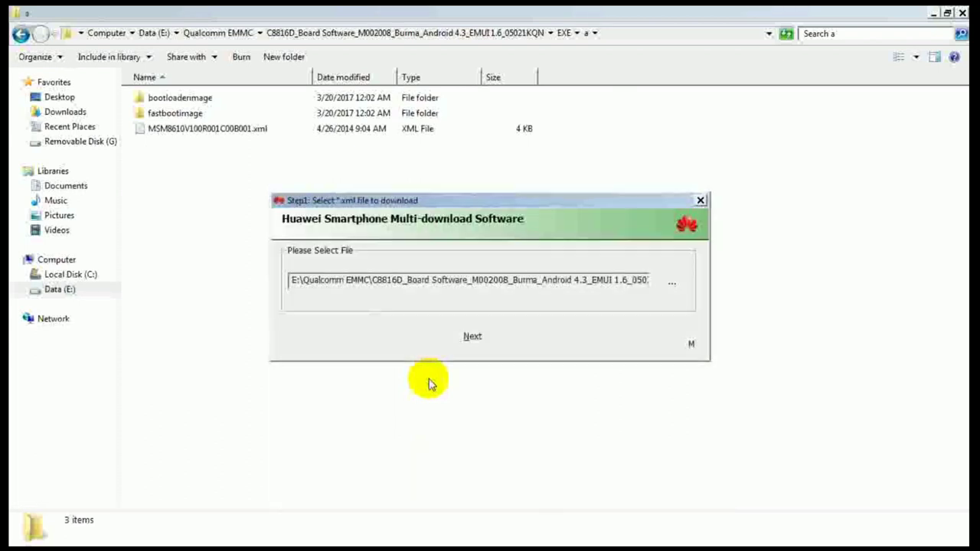
Step: Start the C8816D firmware download on COM76 and open the bootloaderimage folder
{"action": "left_click", "coordinate": [474, 341]}
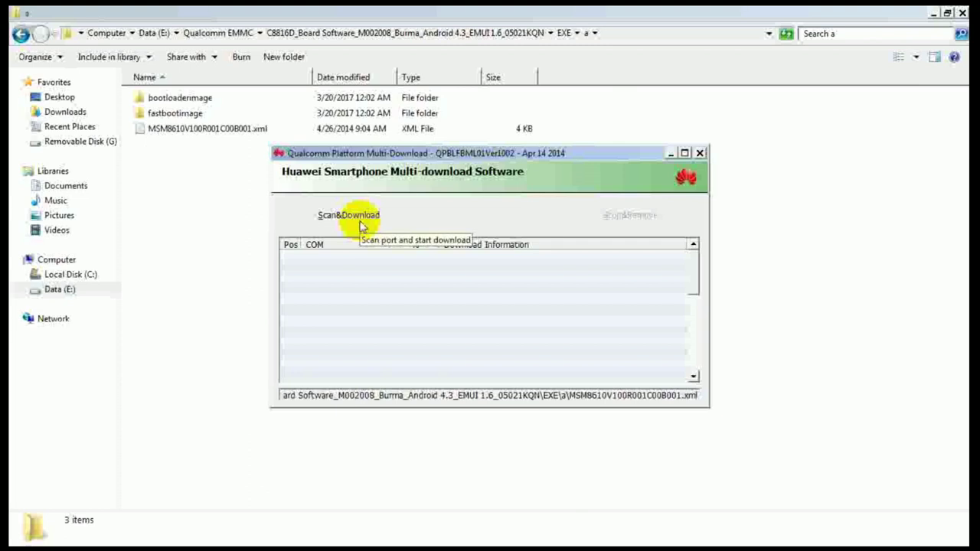
{"action": "left_click", "coordinate": [363, 222]}
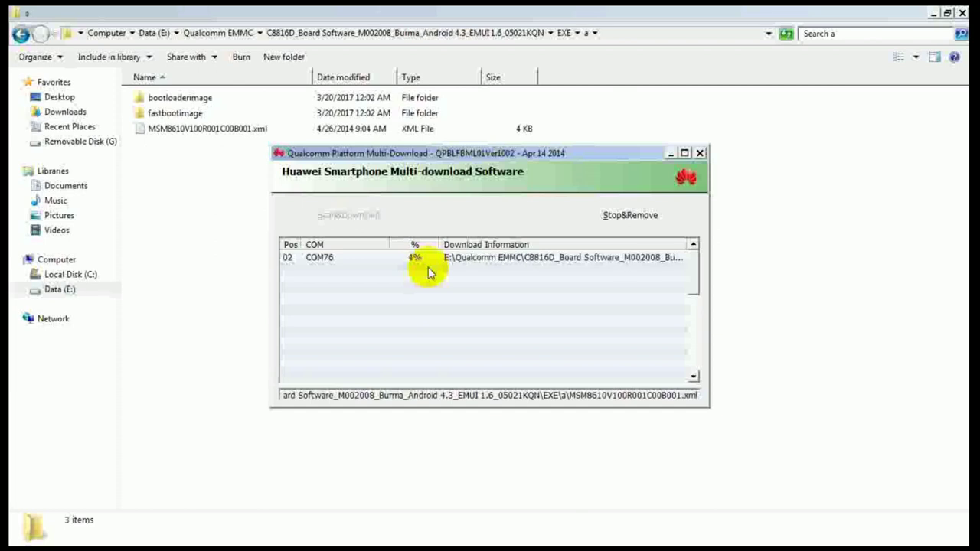
{"action": "double_click", "coordinate": [195, 98]}
Step: Inspect the 8x10_msimage.mbn and MPRG8x10.mbn file details while the COM76 download runs
{"action": "left_click", "coordinate": [187, 102]}
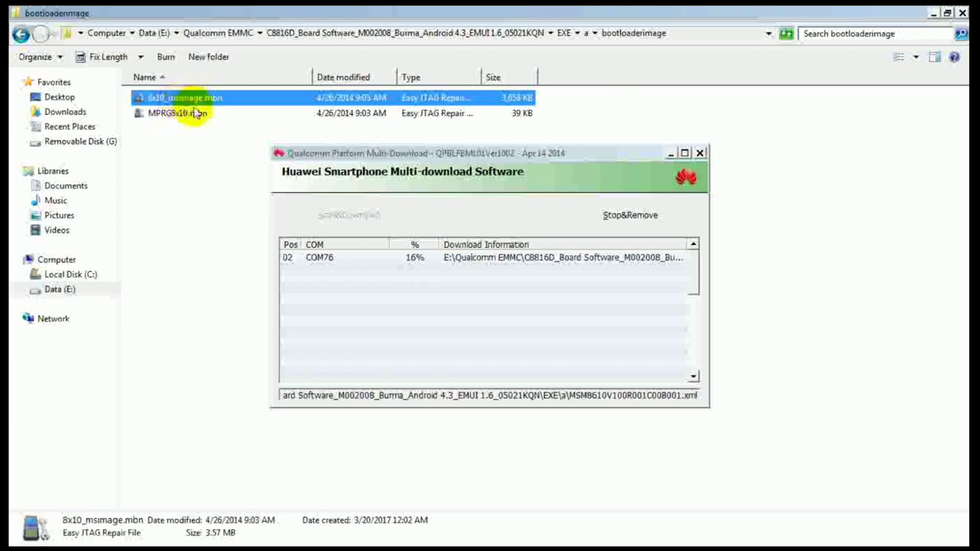
{"action": "left_click", "coordinate": [165, 117]}
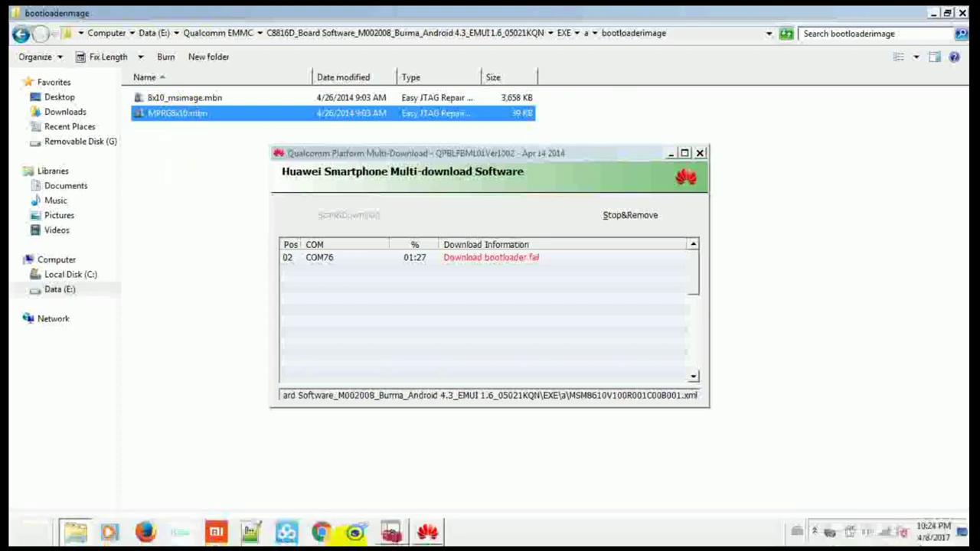
Step: In Device Manager, expand Android Device and check the Lenovo Composite ADB Interface entry
{"action": "left_click", "coordinate": [391, 532]}
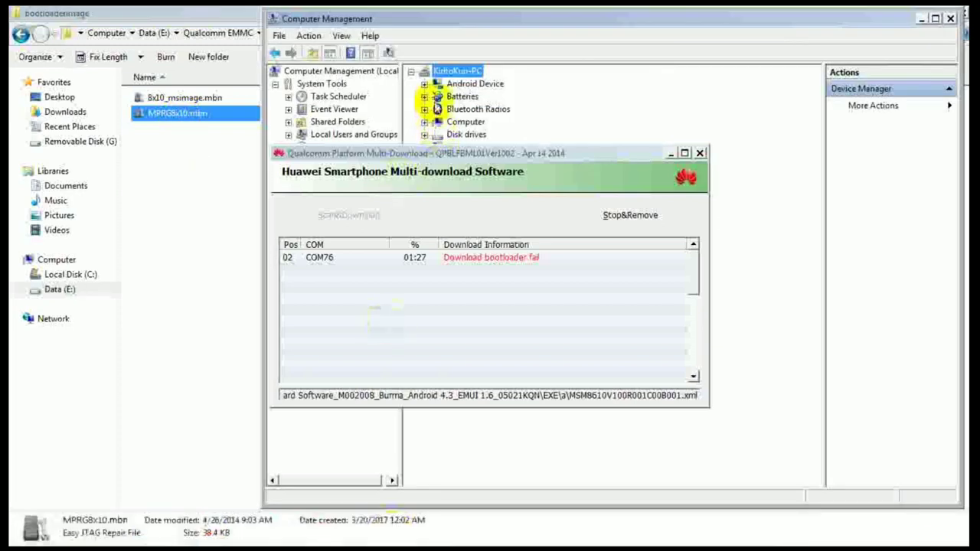
{"action": "left_click", "coordinate": [424, 83]}
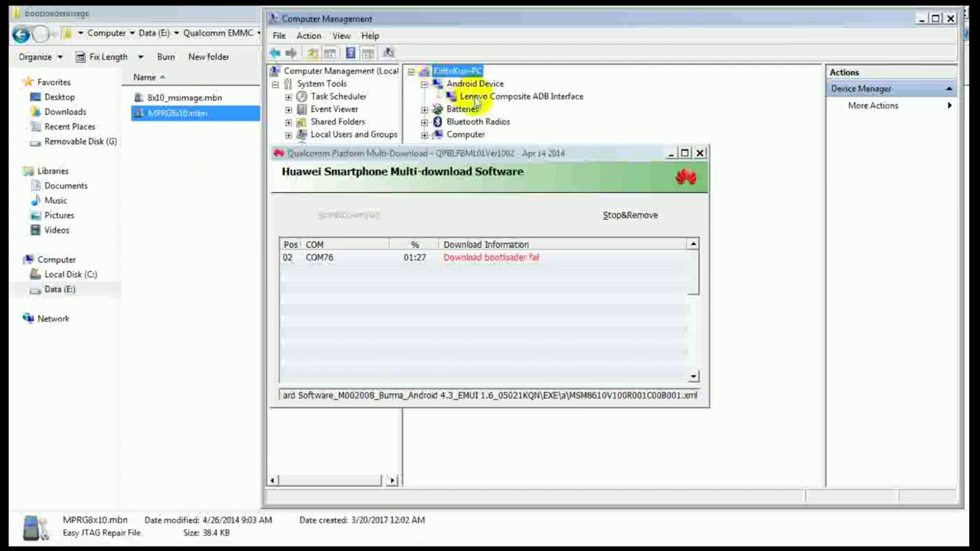
{"action": "left_click", "coordinate": [470, 96]}
{"action": "right_click", "coordinate": [475, 98]}
{"action": "left_click", "coordinate": [464, 97]}
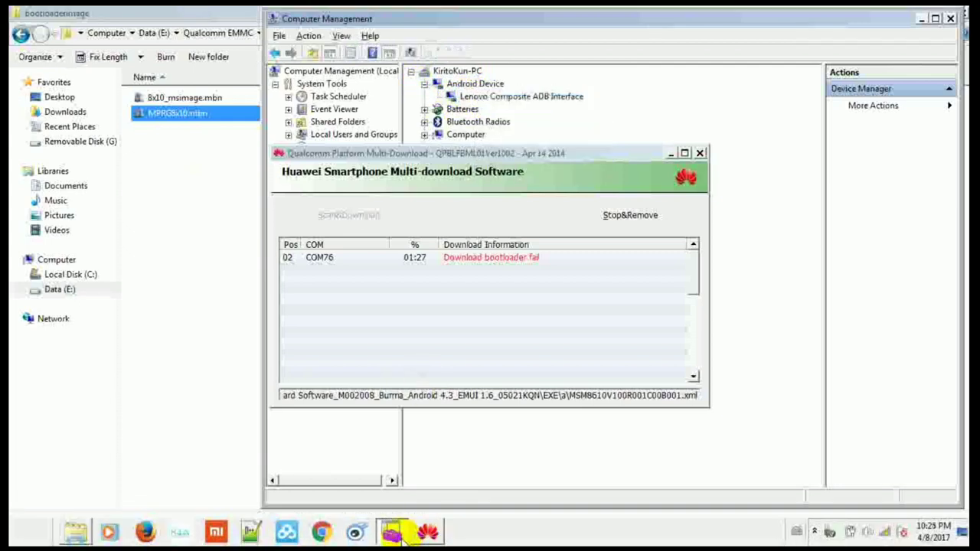
{"action": "key", "text": "super"}
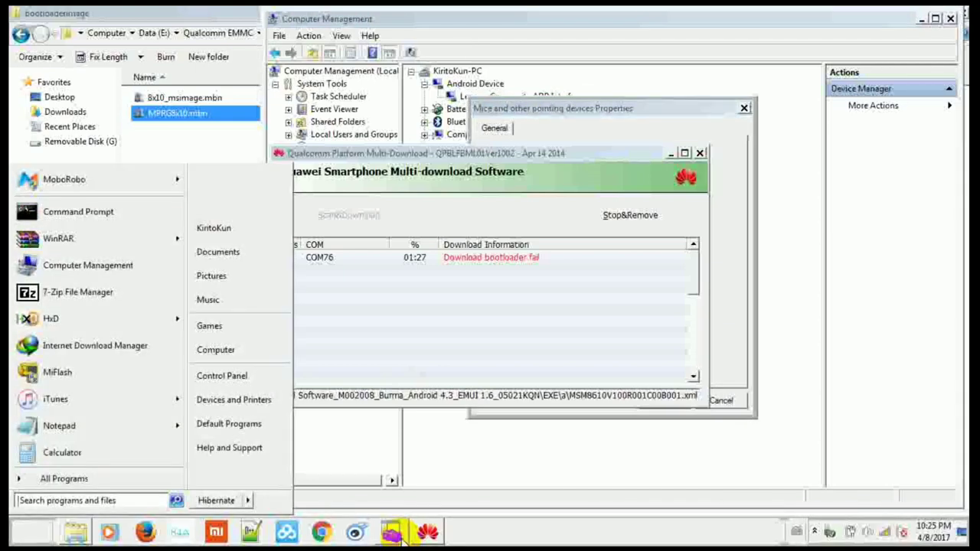
Step: Open cmd, move the download tool window aside, and run 'fastboot devices'
{"action": "type", "text": "cmd"}
{"action": "key", "text": "Return"}
{"action": "type", "text": "adb"}
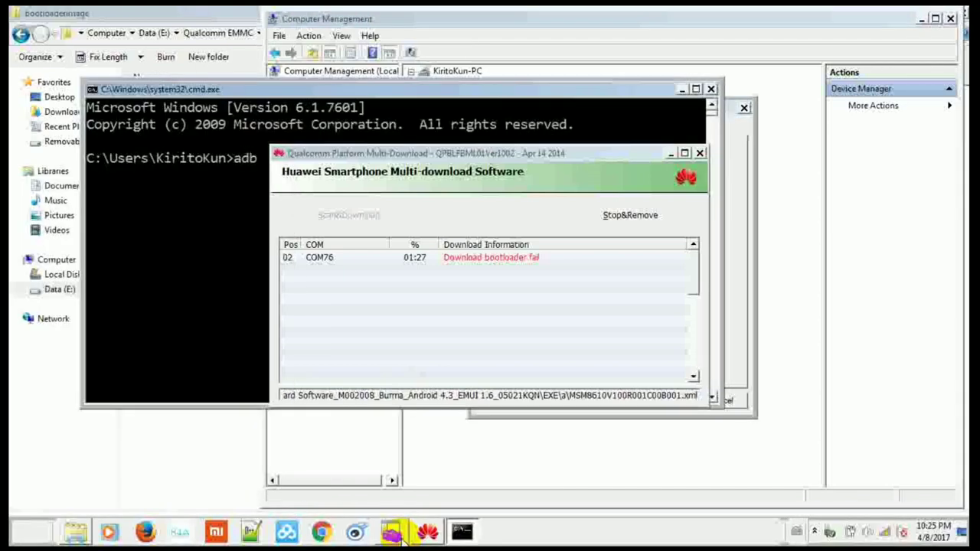
{"action": "key", "text": "BackSpace"}
{"action": "key", "text": "BackSpace"}
{"action": "key", "text": "BackSpace"}
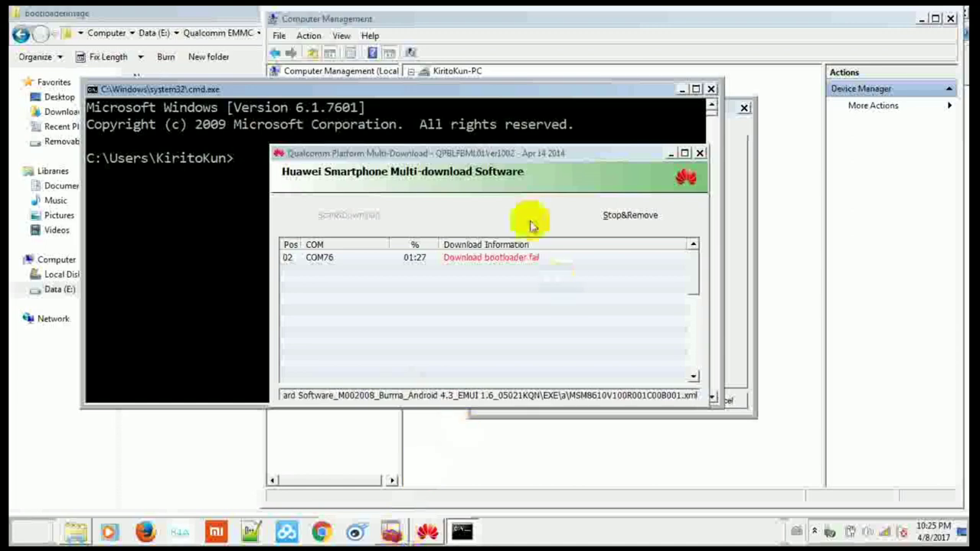
{"action": "left_click_drag", "start_coordinate": [490, 154], "coordinate": [482, 390]}
{"action": "left_click", "coordinate": [394, 258]}
{"action": "type", "text": "fastnoot"}
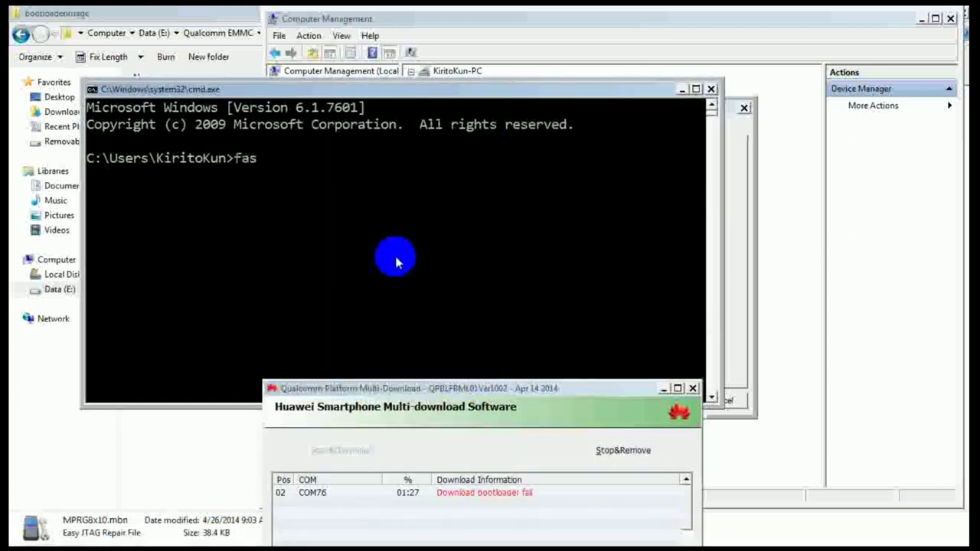
{"action": "key", "text": "BackSpace"}
{"action": "key", "text": "BackSpace"}
{"action": "key", "text": "BackSpace"}
{"action": "key", "text": "BackSpace"}
{"action": "key", "text": "BackSpace"}
{"action": "type", "text": "boot devices"}
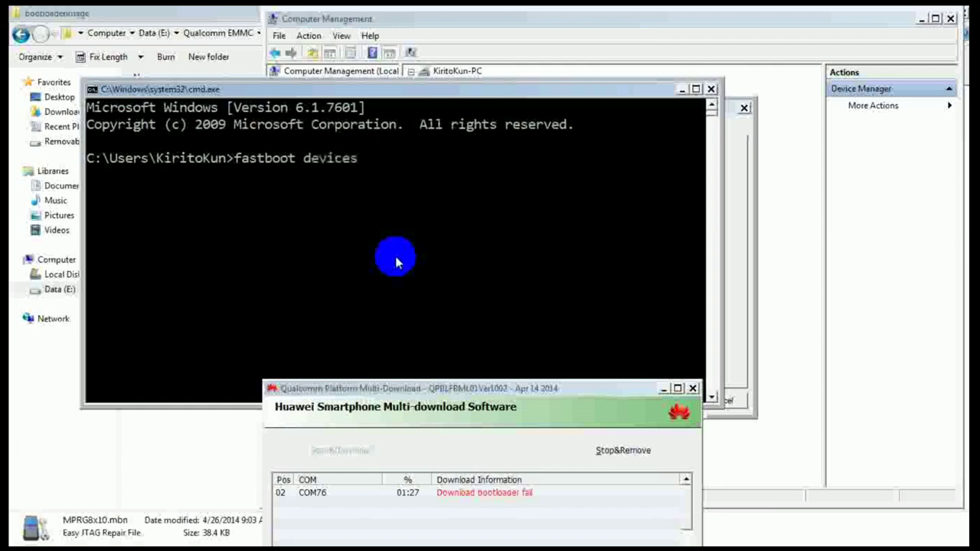
{"action": "key", "text": "Return"}
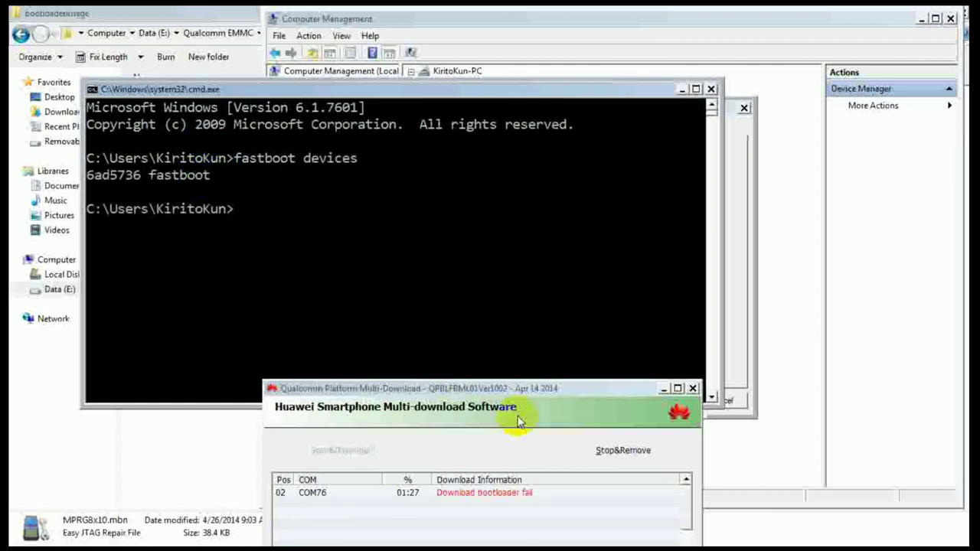
Step: Rearrange the download tool and Command Prompt windows to review the fastboot devices result
{"action": "left_click_drag", "start_coordinate": [480, 392], "coordinate": [658, 152]}
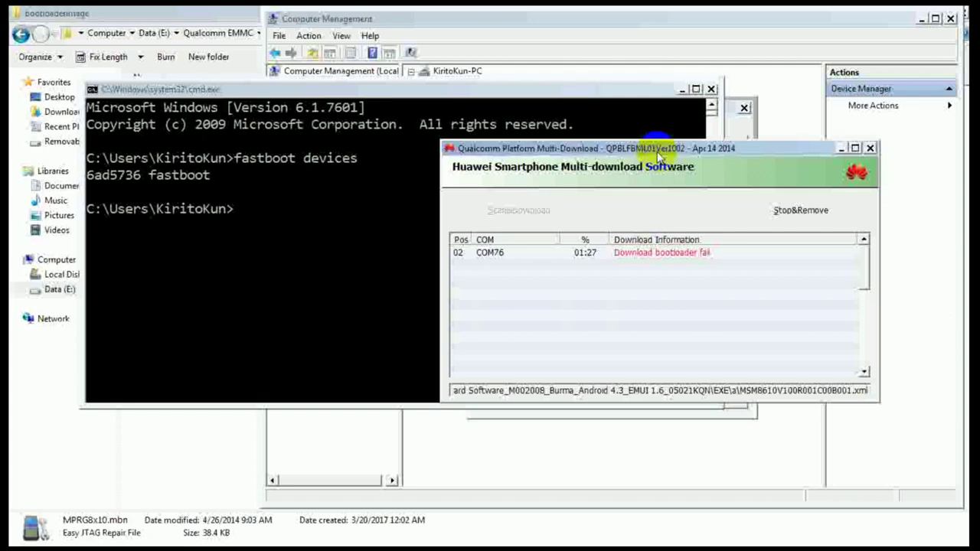
{"action": "left_click", "coordinate": [378, 213]}
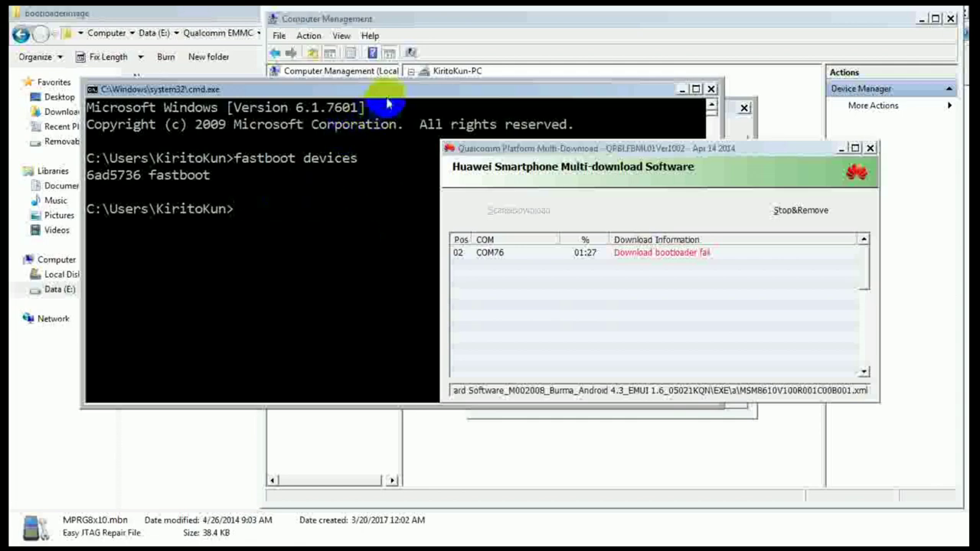
{"action": "mouse_move", "coordinate": [375, 90]}
{"action": "left_mouse_down"}
{"action": "mouse_move", "coordinate": [377, 178]}
{"action": "mouse_move", "coordinate": [375, 90]}
{"action": "left_mouse_up"}
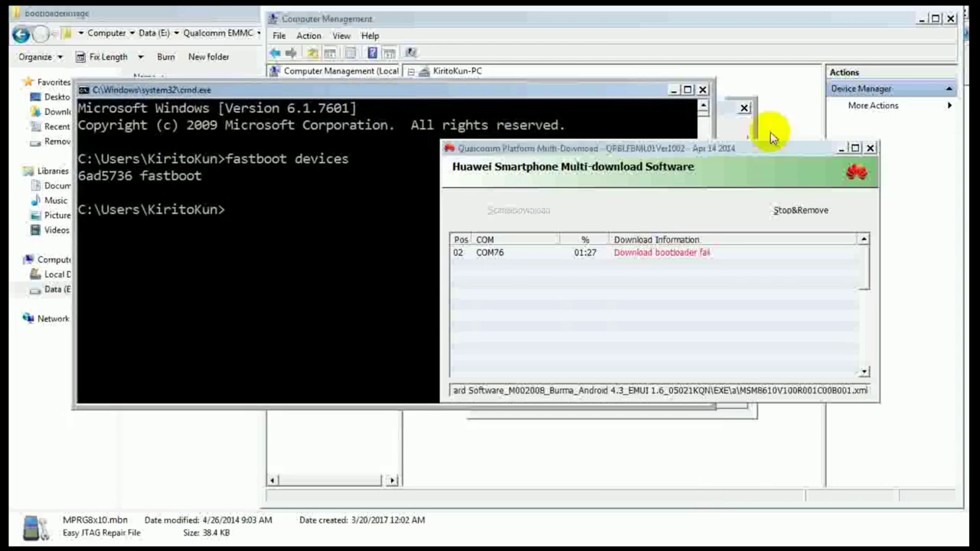
{"action": "left_click", "coordinate": [841, 148]}
{"action": "left_click", "coordinate": [438, 216]}
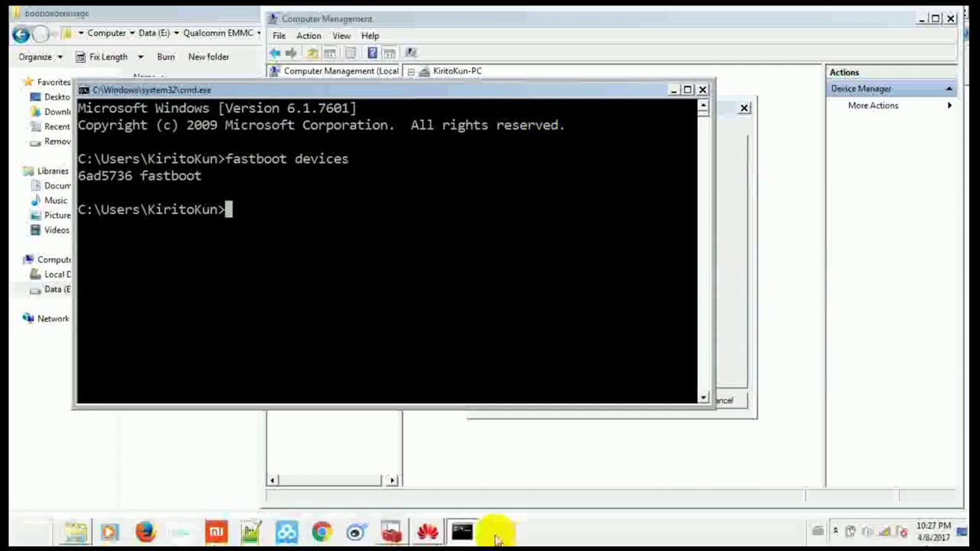
Step: Select the failed COM76 entry in the download tool and Stop&Remove it
{"action": "left_click", "coordinate": [429, 531]}
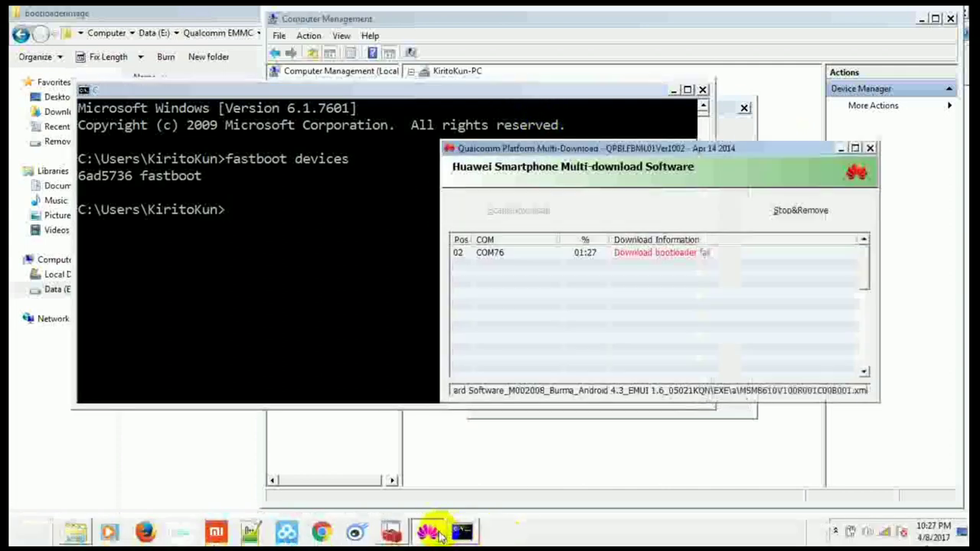
{"action": "left_click", "coordinate": [696, 264]}
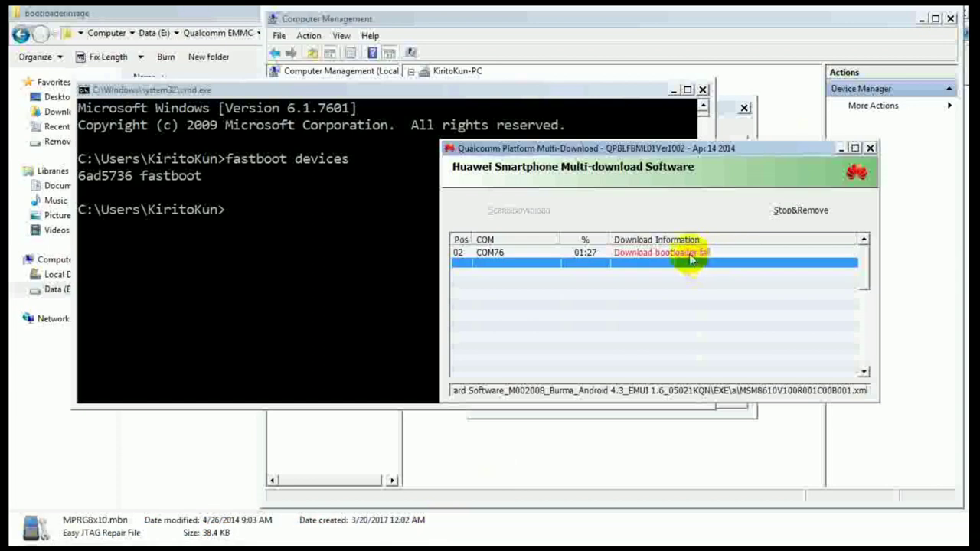
{"action": "left_click", "coordinate": [689, 254]}
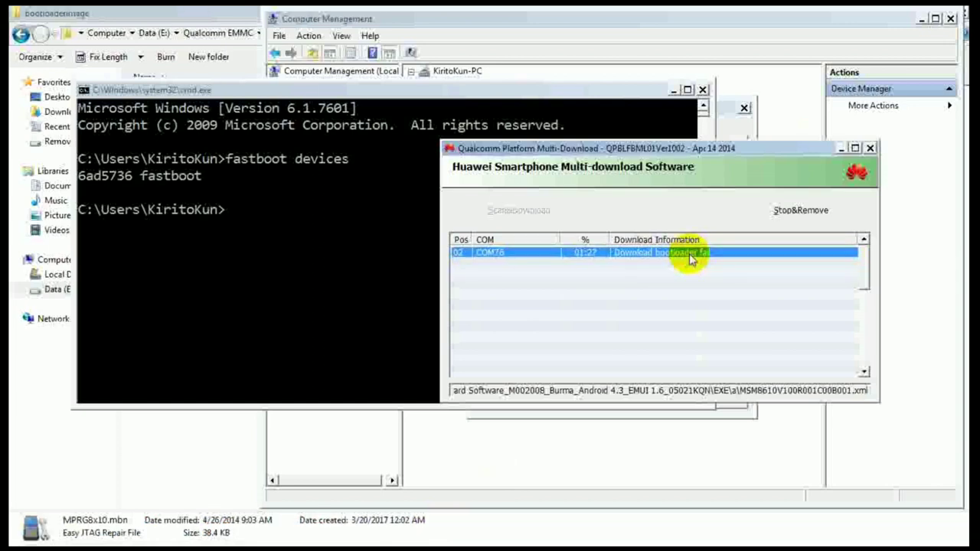
{"action": "left_click", "coordinate": [780, 211]}
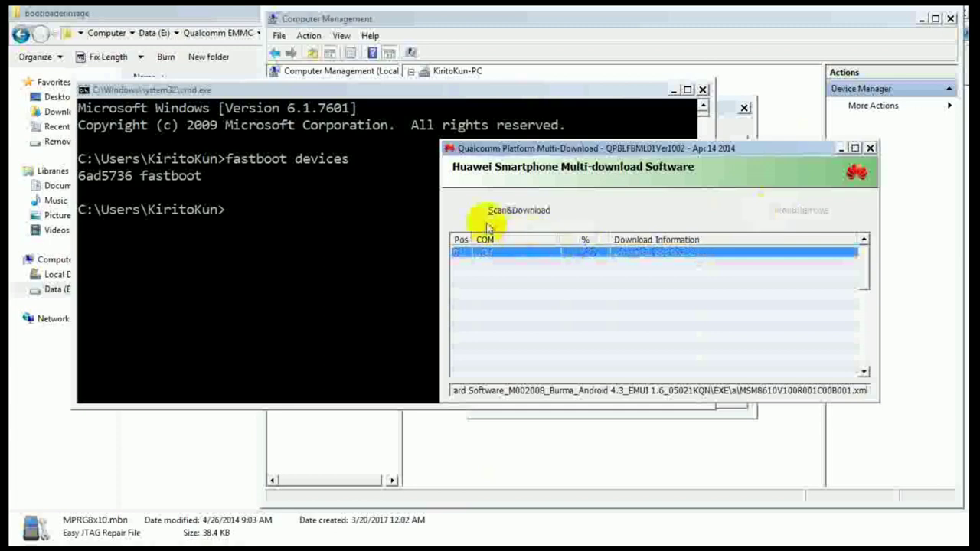
Step: Rescan for the phone with Scan&Download to restart the flash
{"action": "left_click", "coordinate": [517, 212]}
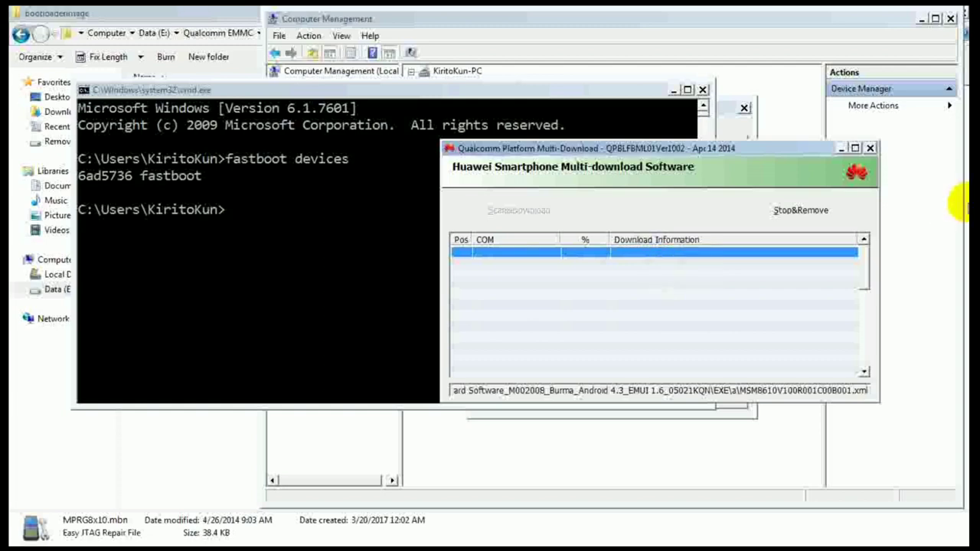
Step: Compare the MPRG8x10.mbn and 8x10_msimage.mbn file details in the bootloaderimage folder
{"action": "left_click", "coordinate": [672, 90]}
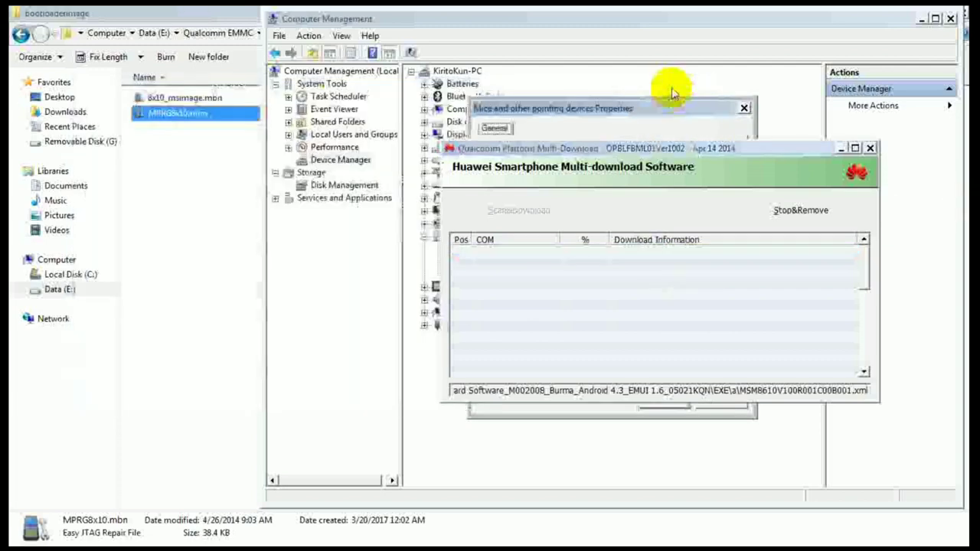
{"action": "left_click", "coordinate": [189, 153]}
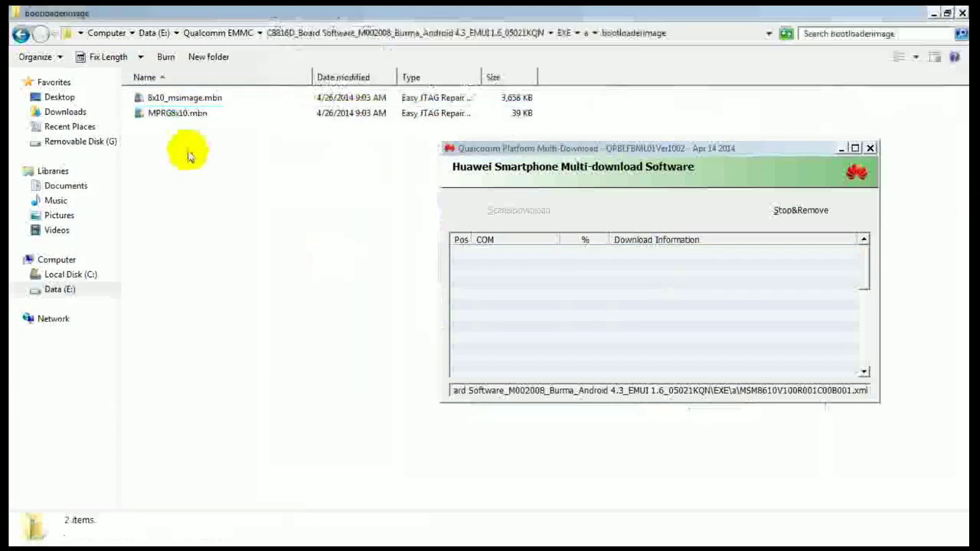
{"action": "left_click", "coordinate": [189, 118]}
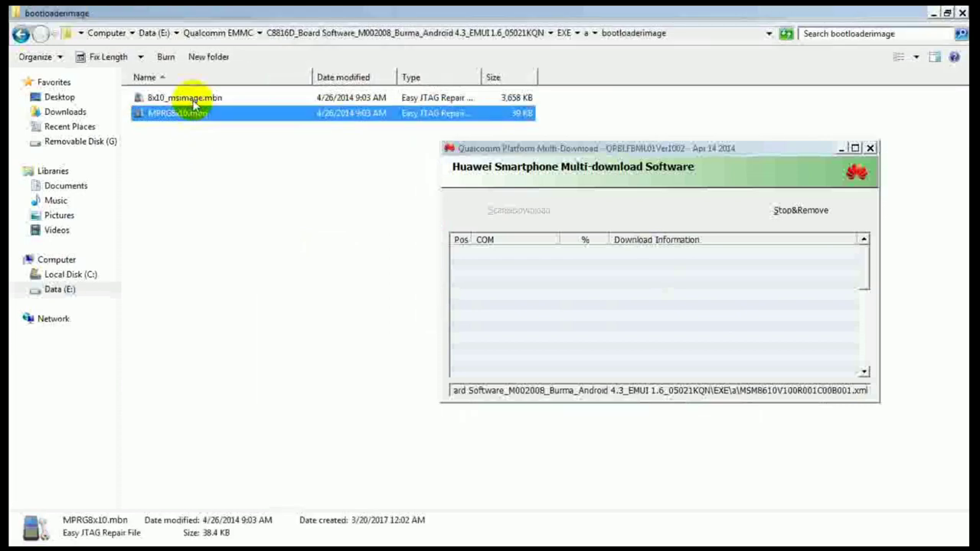
{"action": "left_click", "coordinate": [193, 102]}
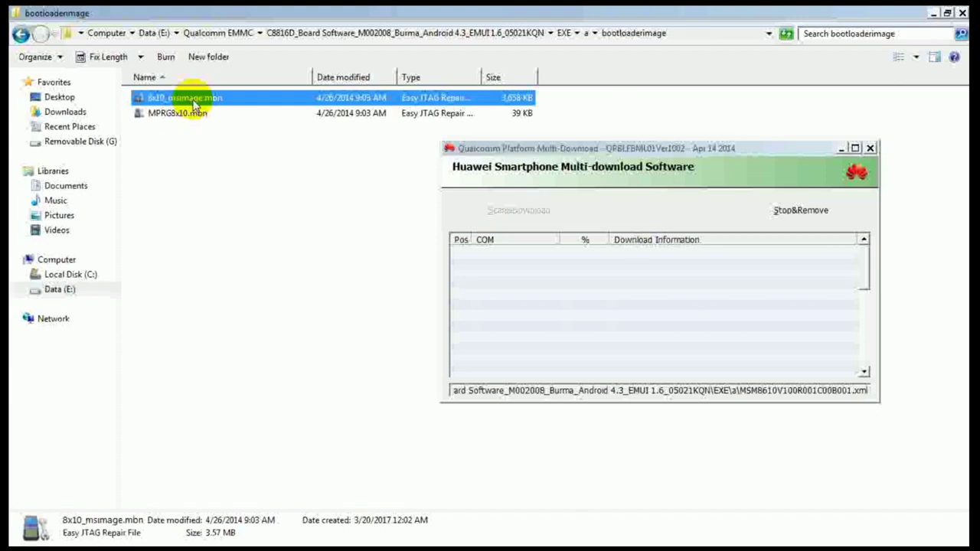
{"action": "key", "text": "Down"}
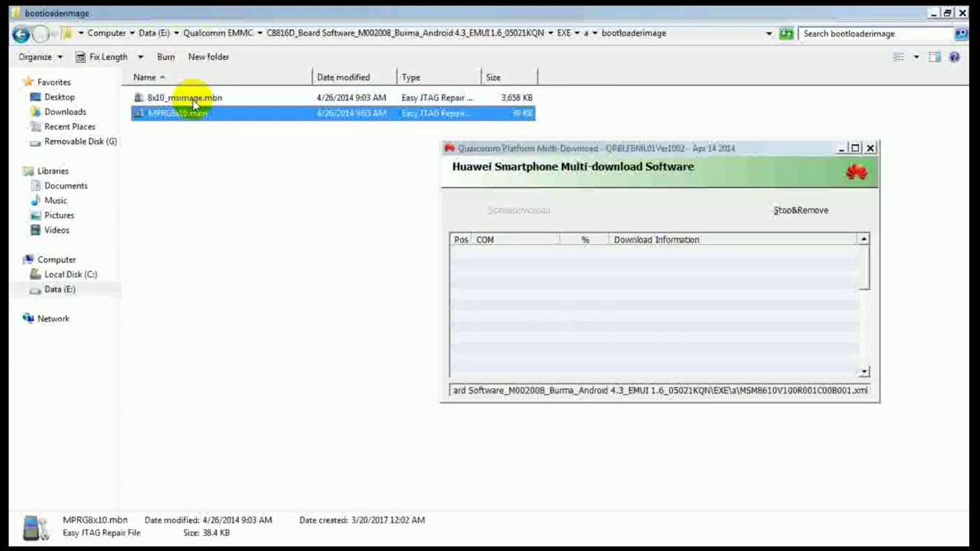
{"action": "left_click", "coordinate": [194, 102]}
{"action": "left_click", "coordinate": [194, 108]}
{"action": "left_click", "coordinate": [194, 102]}
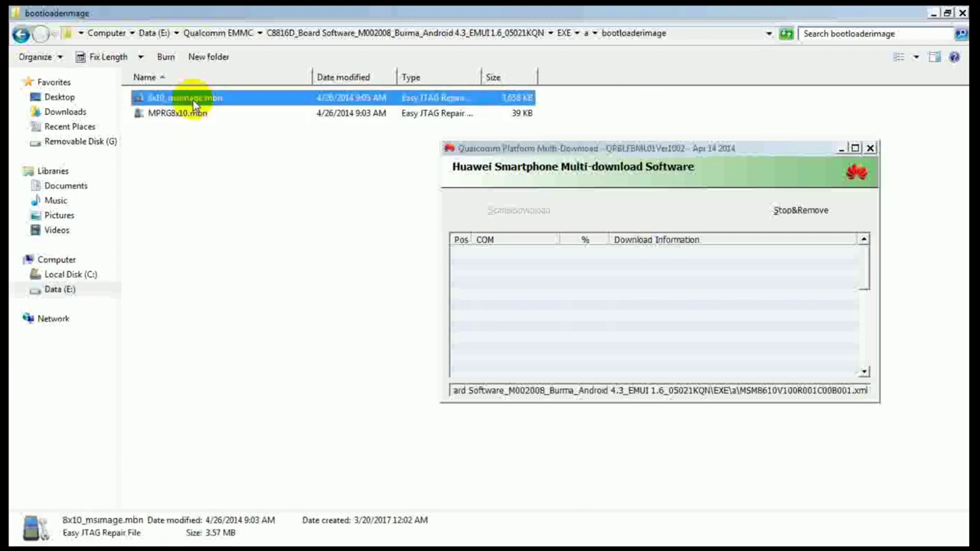
{"action": "left_click", "coordinate": [193, 108]}
{"action": "left_click", "coordinate": [194, 102]}
Step: Go up to folder a and highlight bootloaderimage again
{"action": "key", "text": "BackSpace"}
{"action": "key", "text": "Down"}
{"action": "key", "text": "Up"}
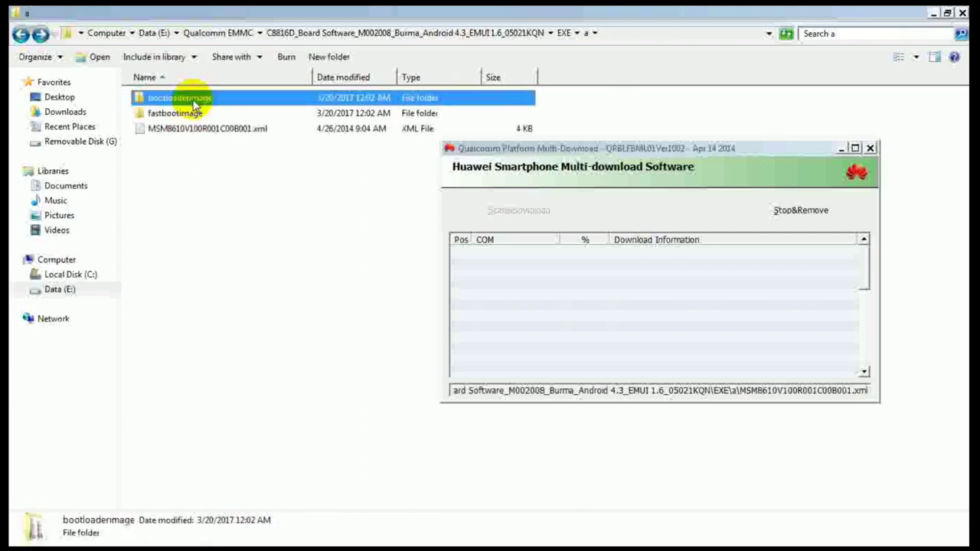
Step: Briefly reopen bootloaderimage, then go back and open the fastbootimage folder
{"action": "key", "text": "Return"}
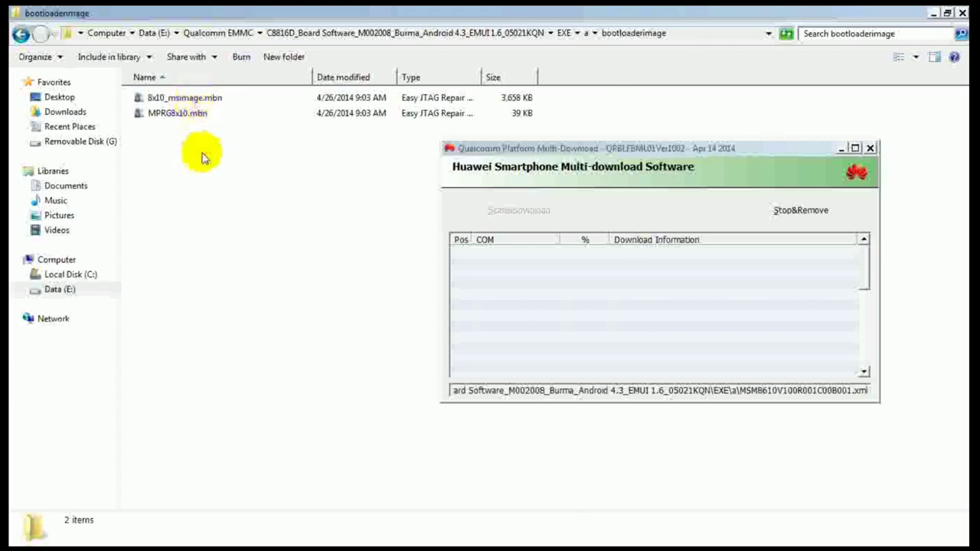
{"action": "key", "text": "BackSpace"}
{"action": "key", "text": "Down"}
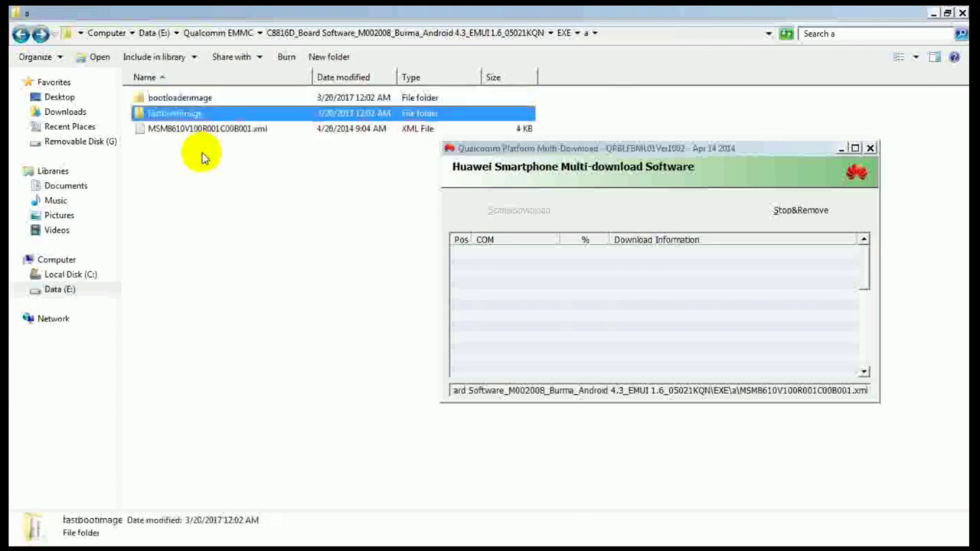
{"action": "key", "text": "Return"}
Step: Browse the partition images from boot.img through userdata.img, settling on fs_image.tar.gz.mbn.img
{"action": "key", "text": "Down"}
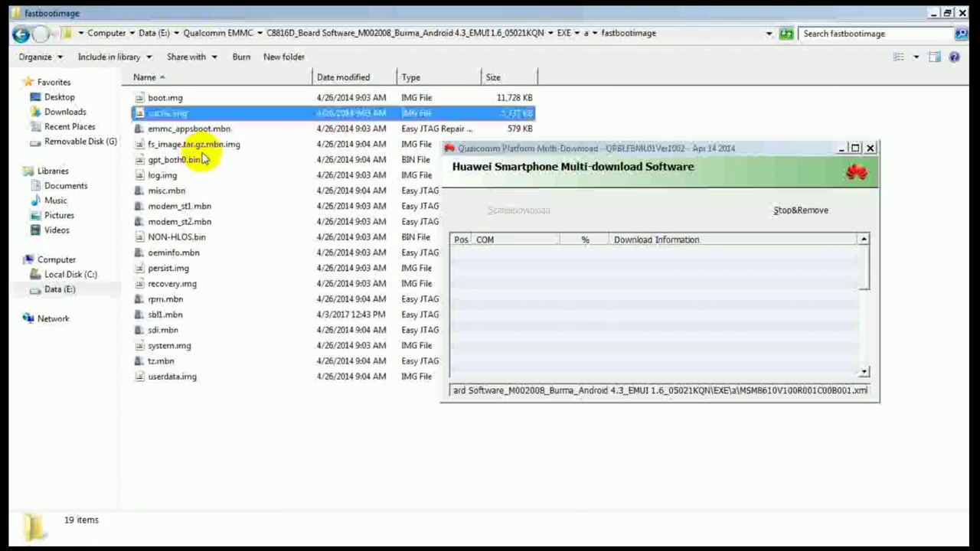
{"action": "key", "text": "Up"}
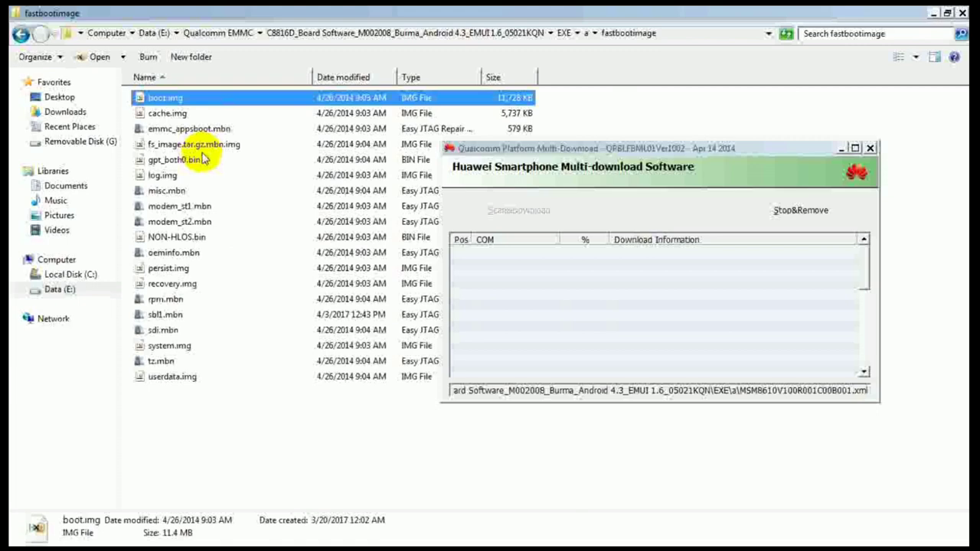
{"action": "key", "text": "Down"}
{"action": "key", "text": "Down"}
{"action": "key", "text": "Down"}
{"action": "key", "text": "Down"}
{"action": "key", "text": "Down"}
{"action": "key", "text": "Down"}
{"action": "key", "text": "Down"}
{"action": "key", "text": "Down"}
{"action": "key", "text": "Down"}
{"action": "key", "text": "Down"}
{"action": "key", "text": "Down"}
{"action": "key", "text": "Down"}
{"action": "key", "text": "Down"}
{"action": "key", "text": "Down"}
{"action": "key", "text": "Down"}
{"action": "key", "text": "Down"}
{"action": "key", "text": "Down"}
{"action": "key", "text": "Down"}
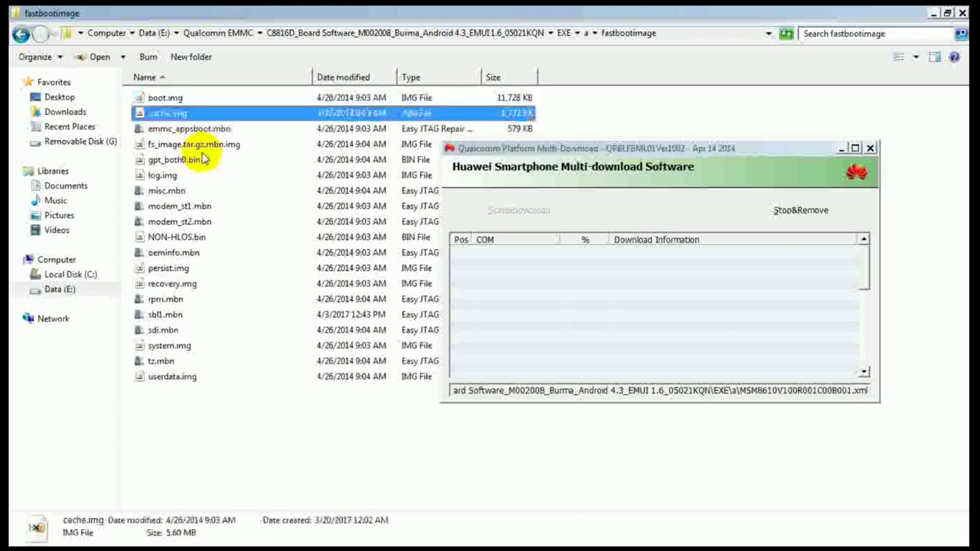
{"action": "key", "text": "Up"}
{"action": "key", "text": "Up"}
{"action": "key", "text": "Up"}
{"action": "key", "text": "Up"}
{"action": "key", "text": "Up"}
{"action": "key", "text": "Up"}
{"action": "key", "text": "Up"}
{"action": "key", "text": "Up"}
{"action": "key", "text": "Up"}
{"action": "key", "text": "Up"}
{"action": "key", "text": "Up"}
{"action": "key", "text": "Up"}
{"action": "key", "text": "Up"}
{"action": "key", "text": "Up"}
{"action": "key", "text": "Up"}
{"action": "key", "text": "Up"}
{"action": "key", "text": "Up"}
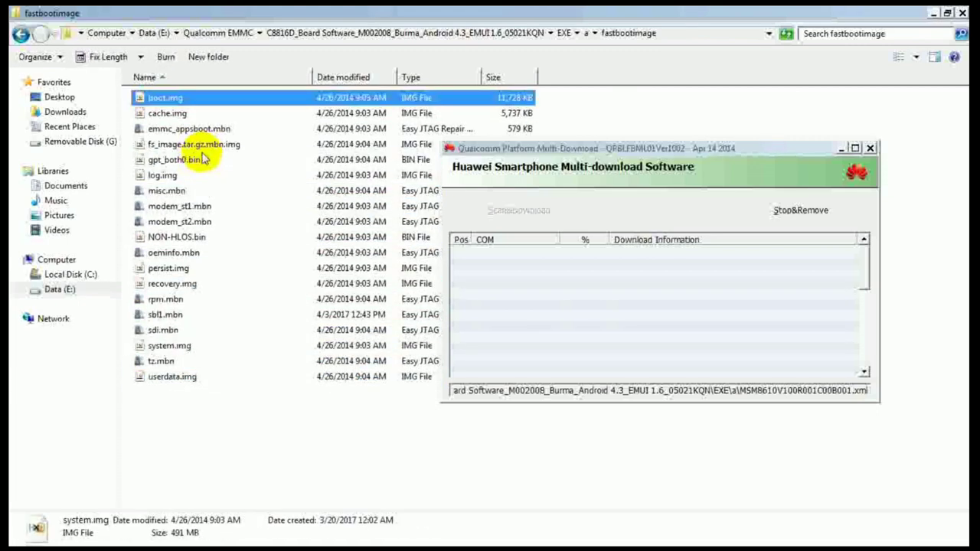
{"action": "key", "text": "Down"}
{"action": "key", "text": "n"}
{"action": "key", "text": "s"}
{"action": "key", "text": "s"}
{"action": "key", "text": "s"}
{"action": "key", "text": "u"}
{"action": "key", "text": "t"}
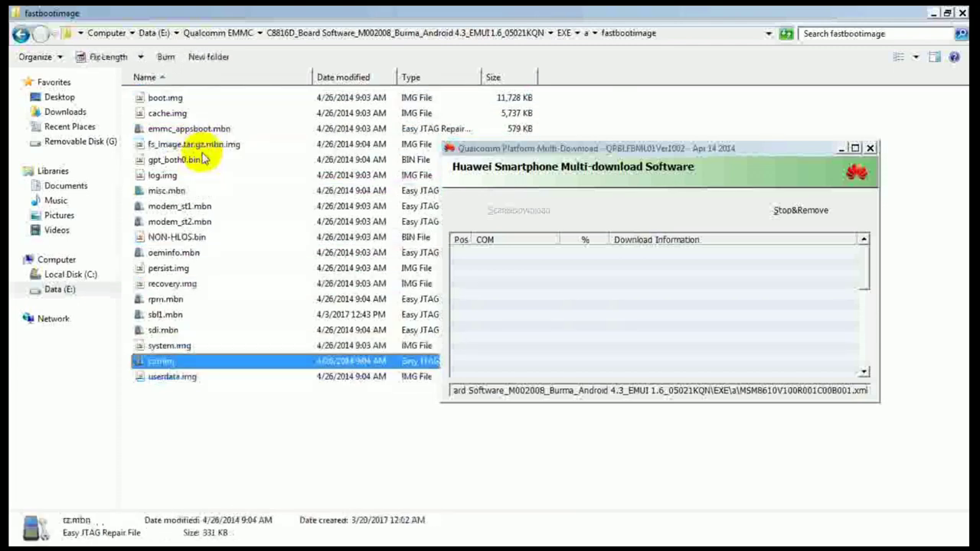
{"action": "key", "text": "o"}
{"action": "key", "text": "m"}
{"action": "key", "text": "Up"}
{"action": "key", "text": "Up"}
{"action": "key", "text": "Up"}
{"action": "key", "text": "Up"}
{"action": "key", "text": "Up"}
{"action": "key", "text": "Up"}
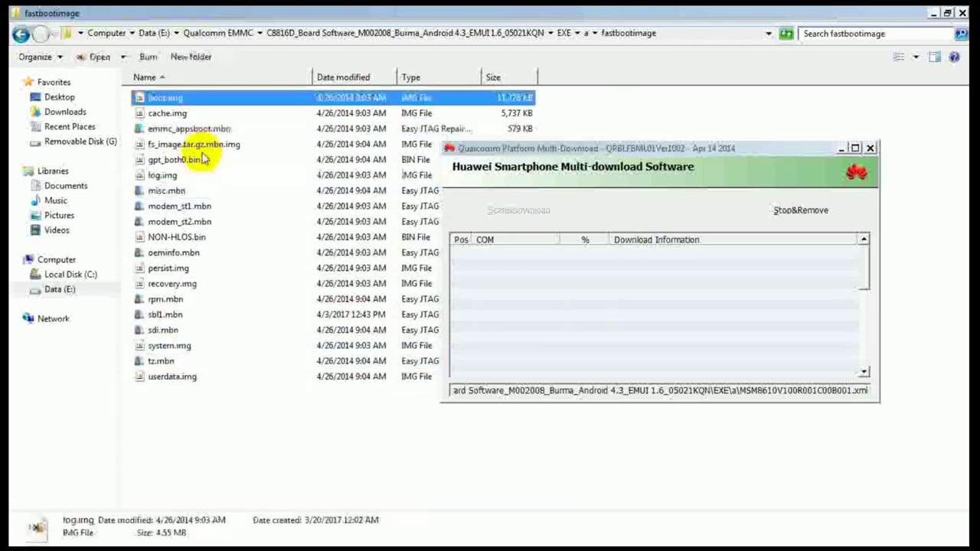
{"action": "key", "text": "Down"}
{"action": "key", "text": "Down"}
{"action": "key", "text": "m"}
{"action": "key", "text": "Down"}
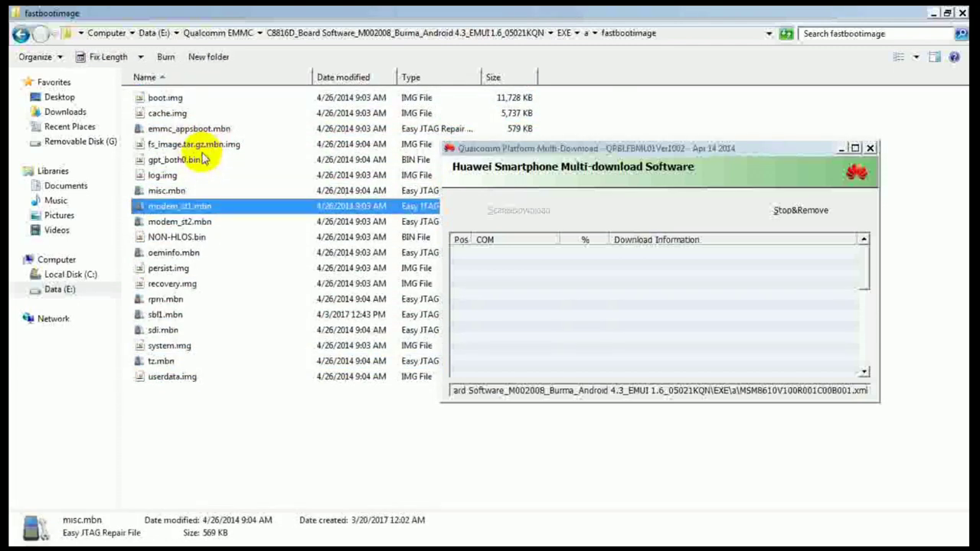
{"action": "key", "text": "Up"}
{"action": "key", "text": "Up"}
{"action": "key", "text": "Down"}
{"action": "key", "text": "o"}
{"action": "key", "text": "r"}
{"action": "key", "text": "Up"}
{"action": "key", "text": "Up"}
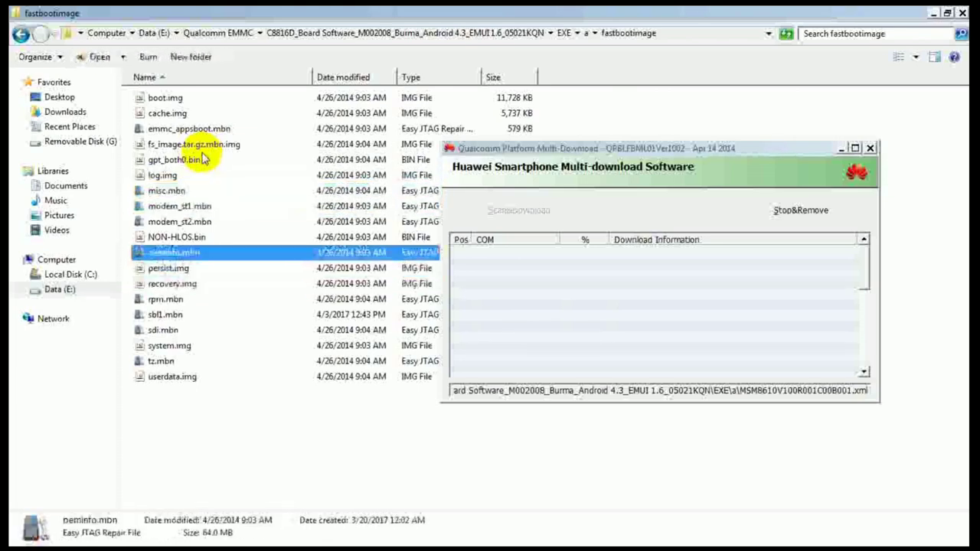
{"action": "key", "text": "c"}
{"action": "key", "text": "Up"}
{"action": "key", "text": "Down"}
{"action": "key", "text": "Down"}
{"action": "key", "text": "Down"}
{"action": "key", "text": "Down"}
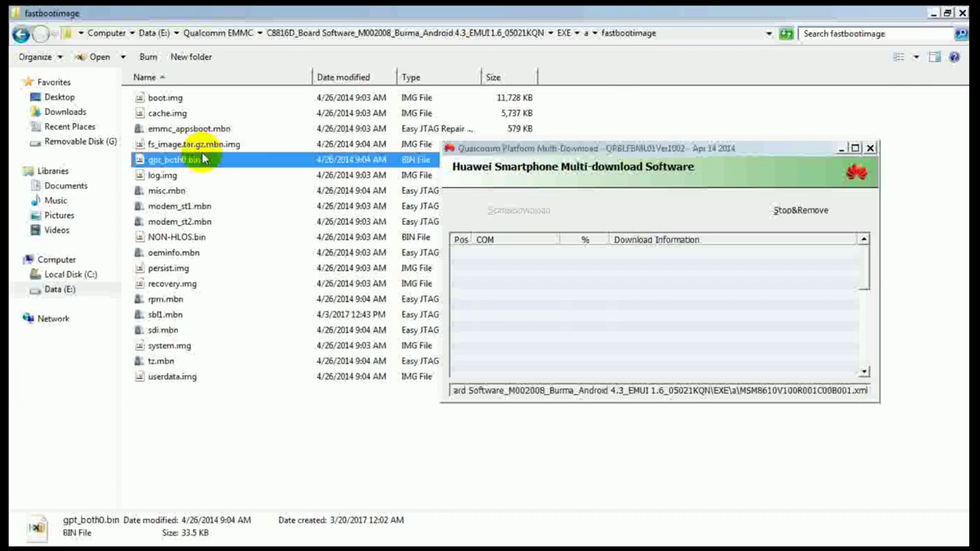
{"action": "key", "text": "super"}
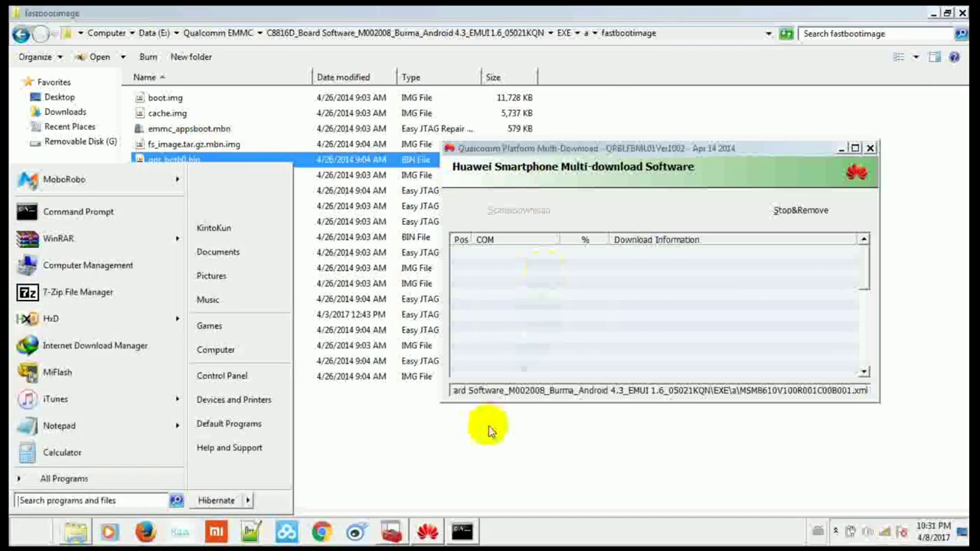
Step: Type fastboot at the command prompt
{"action": "left_click", "coordinate": [462, 530]}
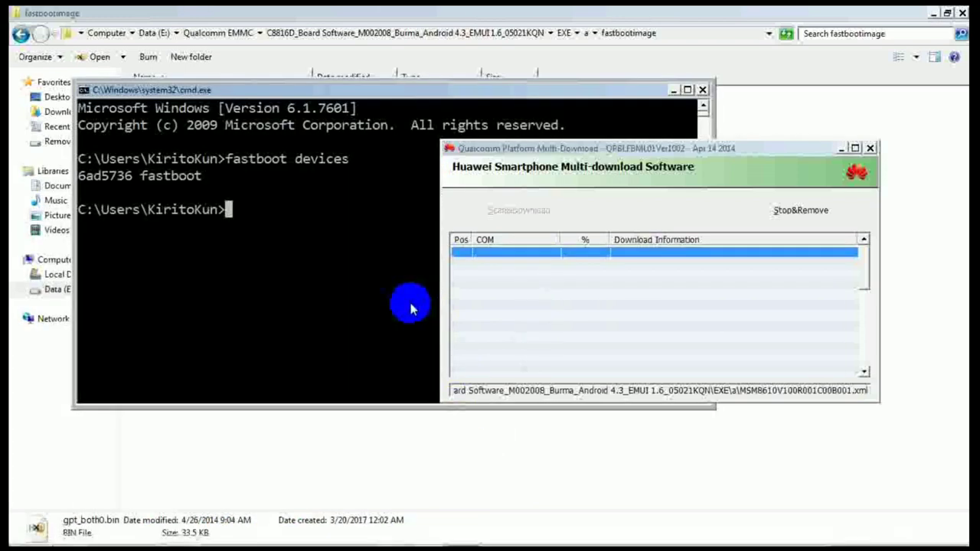
{"action": "type", "text": "fastboot"}
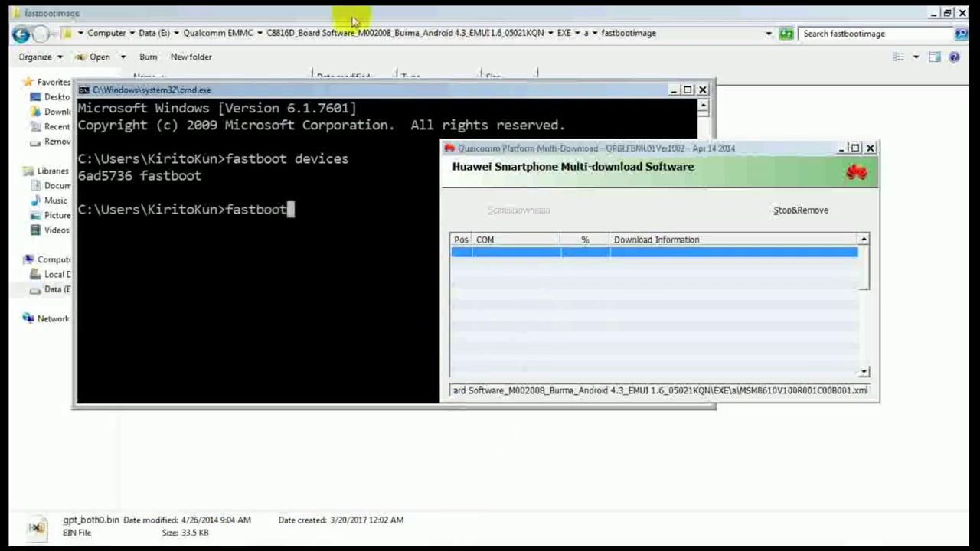
{"action": "mouse_move", "coordinate": [383, 98]}
{"action": "left_mouse_down"}
{"action": "mouse_move", "coordinate": [230, 193]}
{"action": "mouse_move", "coordinate": [394, 91]}
{"action": "mouse_move", "coordinate": [379, 103]}
{"action": "left_mouse_up"}
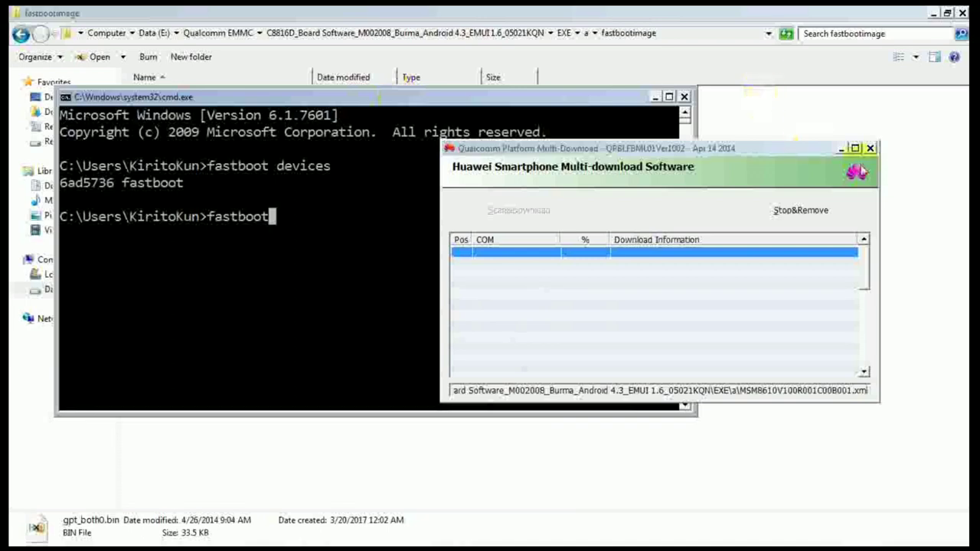
Step: Stop and remove the pending download, then close the Huawei multi-download tool
{"action": "left_click", "coordinate": [870, 148]}
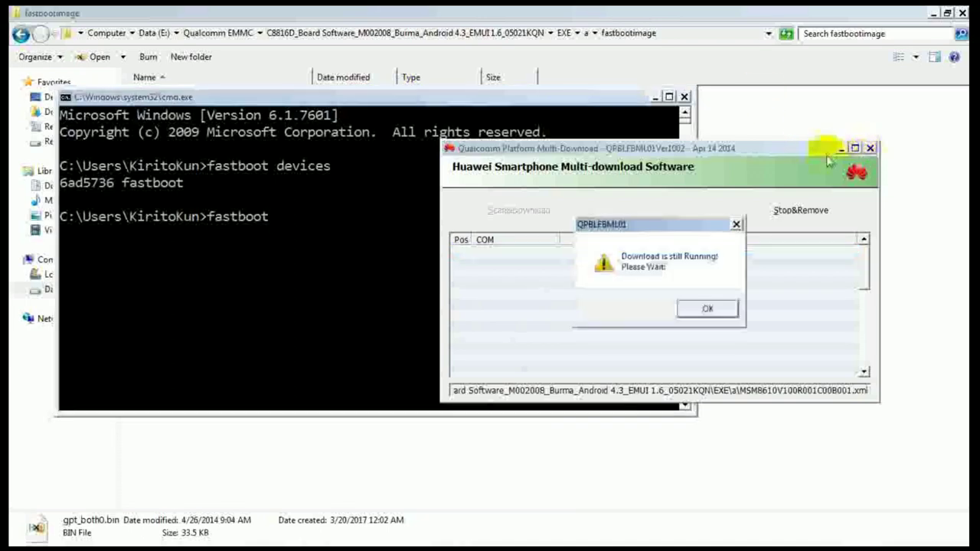
{"action": "left_click", "coordinate": [699, 310]}
{"action": "left_click", "coordinate": [800, 210]}
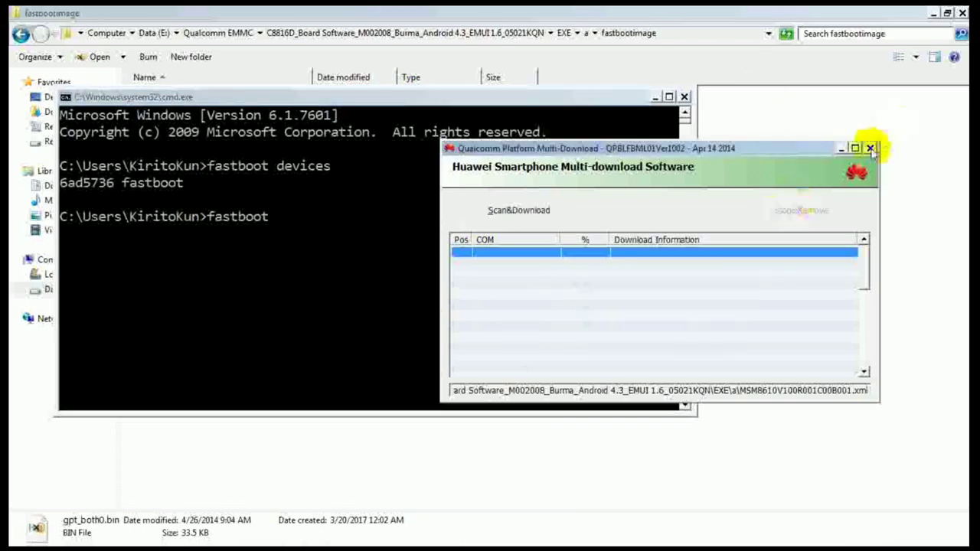
{"action": "left_click", "coordinate": [870, 148]}
Step: Complete the line as 'fastboot flash partitionName filename' and move the console beside the file list
{"action": "type", "text": "flas"}
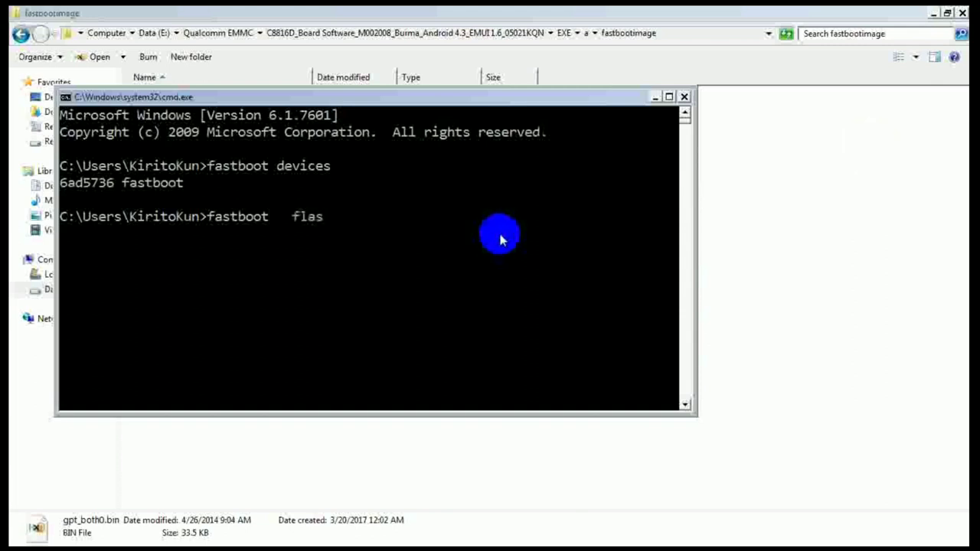
{"action": "type", "text": "h"}
{"action": "type", "text": "rtition   filename"}
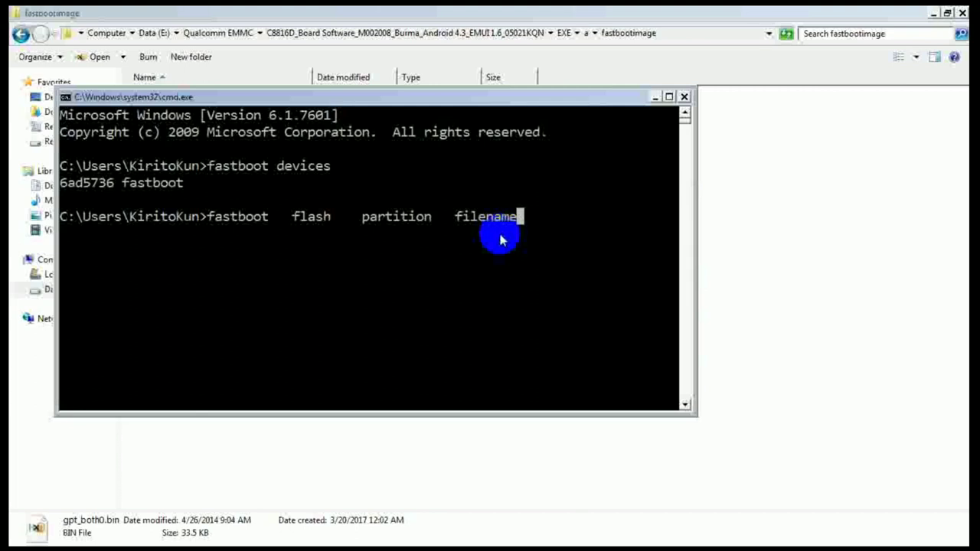
{"action": "key", "text": "Left"}
{"action": "key", "text": "Left"}
{"action": "key", "text": "Left"}
{"action": "key", "text": "Left"}
{"action": "key", "text": "Left"}
{"action": "key", "text": "Left"}
{"action": "key", "text": "Left"}
{"action": "key", "text": "Left"}
{"action": "key", "text": "Left"}
{"action": "key", "text": "Left"}
{"action": "key", "text": "Left"}
{"action": "key", "text": "Left"}
{"action": "key", "text": "Left"}
{"action": "key", "text": "Right"}
{"action": "key", "text": "Right"}
{"action": "type", "text": "Name"}
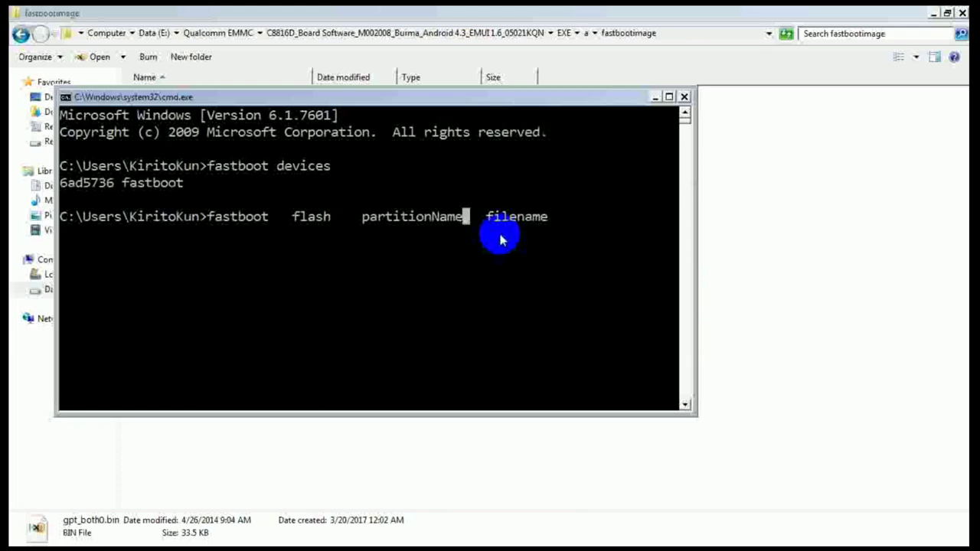
{"action": "left_click_drag", "start_coordinate": [383, 96], "coordinate": [691, 155]}
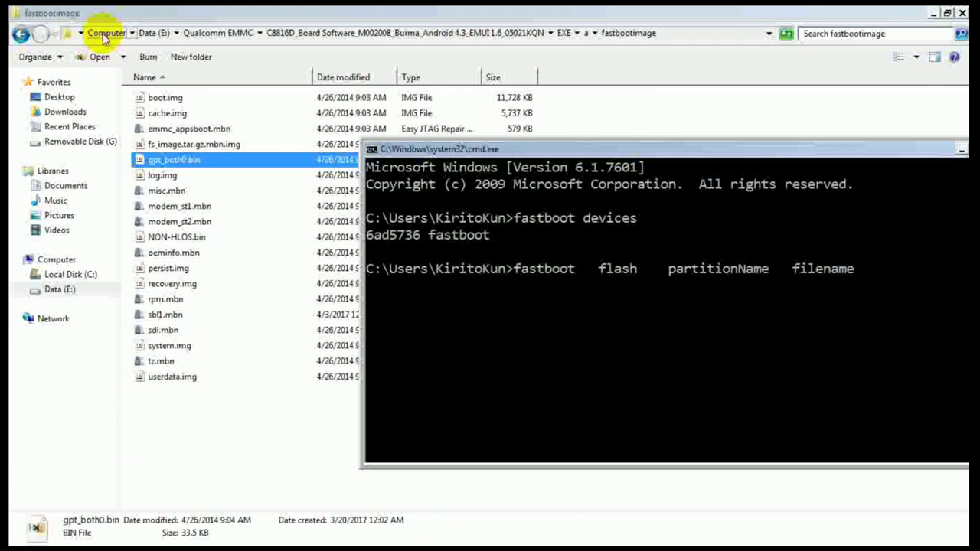
Step: Rewrite the command as 'fastboot flash partition gpt_both0.bin', then bring the fastbootimage list forward
{"action": "key", "text": "BackSpace"}
{"action": "key", "text": "BackSpace"}
{"action": "key", "text": "BackSpace"}
{"action": "key", "text": "BackSpace"}
{"action": "key", "text": "BackSpace"}
{"action": "key", "text": "BackSpace"}
{"action": "key", "text": "BackSpace"}
{"action": "key", "text": "BackSpace"}
{"action": "key", "text": "BackSpace"}
{"action": "key", "text": "BackSpace"}
{"action": "key", "text": "BackSpace"}
{"action": "key", "text": "BackSpace"}
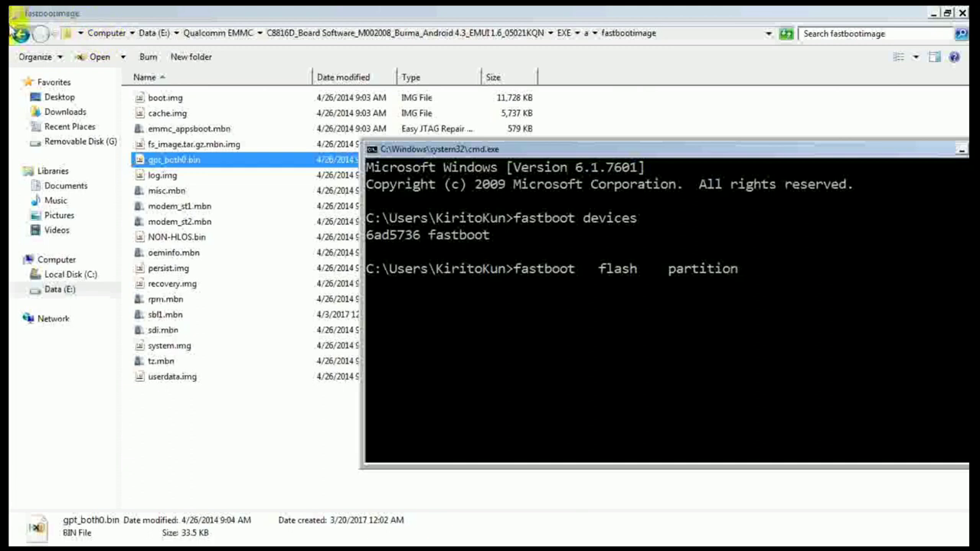
{"action": "left_click", "coordinate": [703, 304]}
{"action": "type", "text": "gpt"}
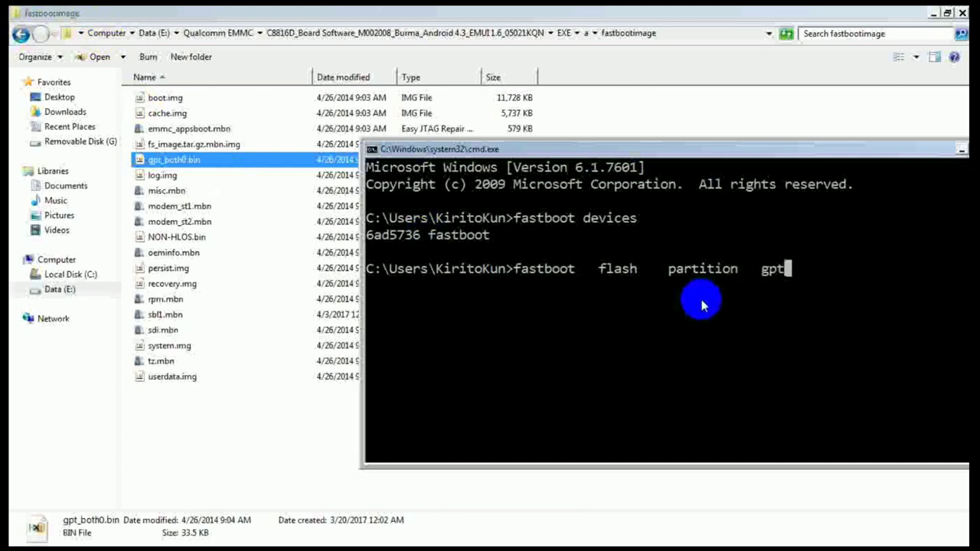
{"action": "type", "text": "_both0.bin"}
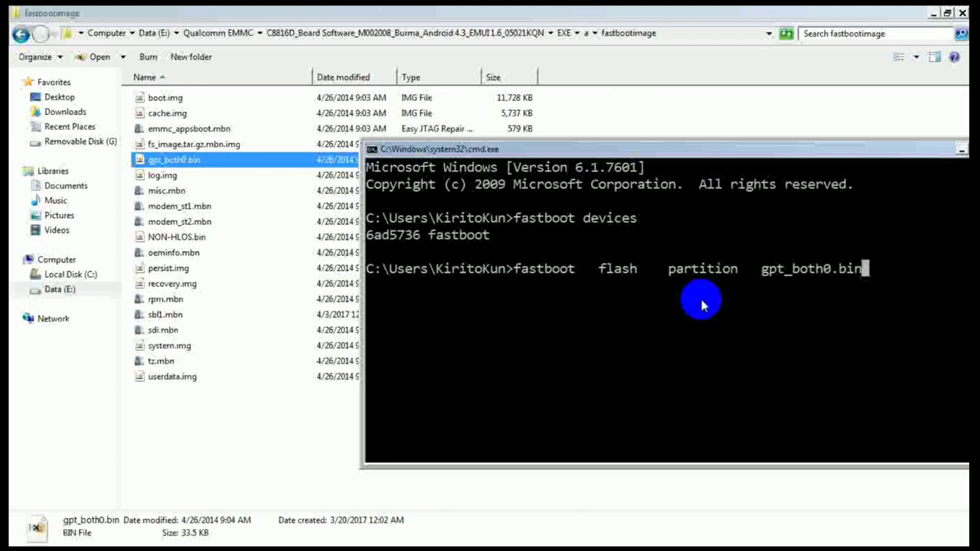
{"action": "double_click", "coordinate": [751, 149]}
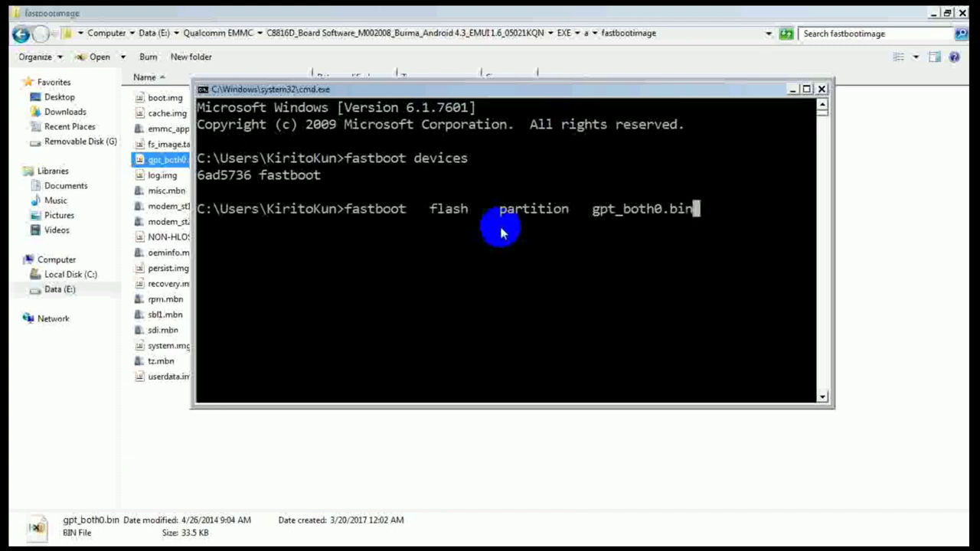
{"action": "left_click_drag", "start_coordinate": [580, 97], "coordinate": [611, 100]}
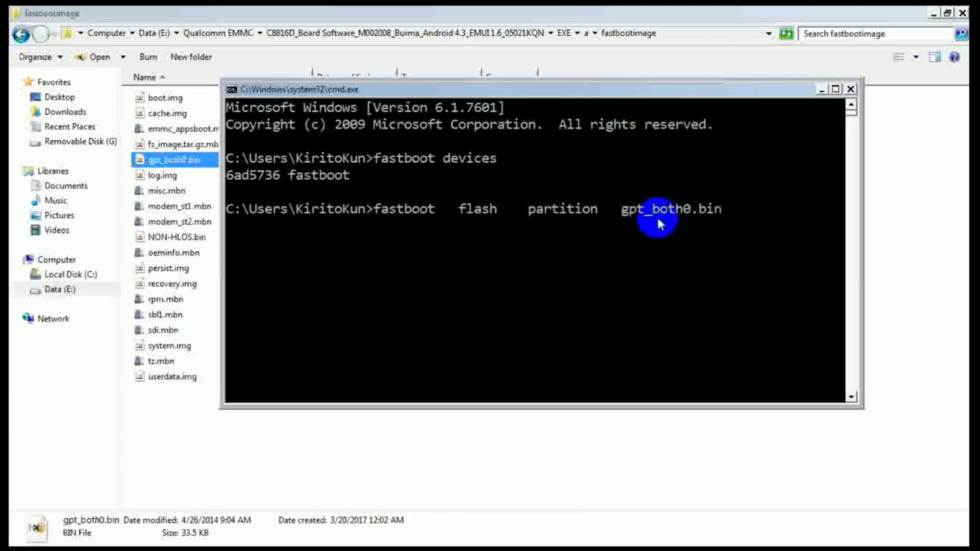
{"action": "left_click", "coordinate": [162, 130]}
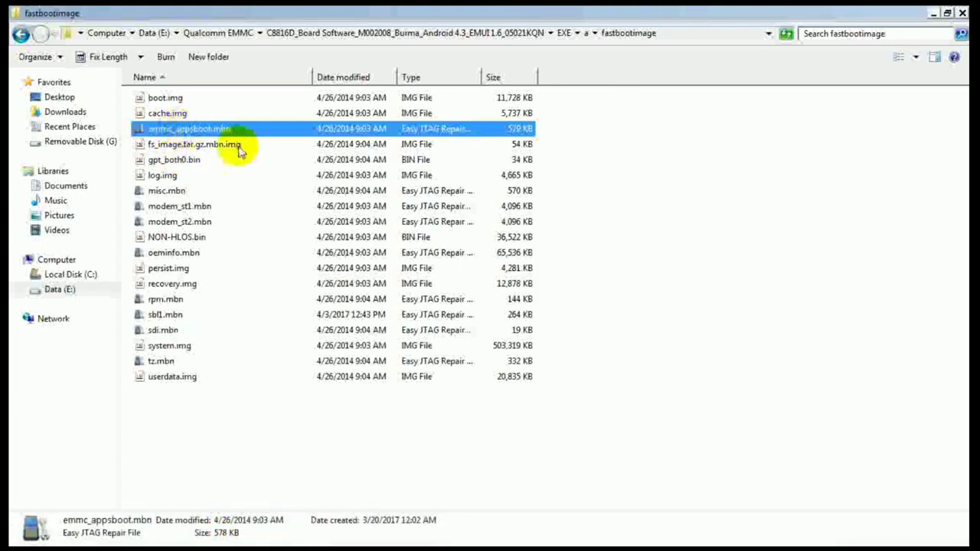
{"action": "left_click", "coordinate": [212, 149]}
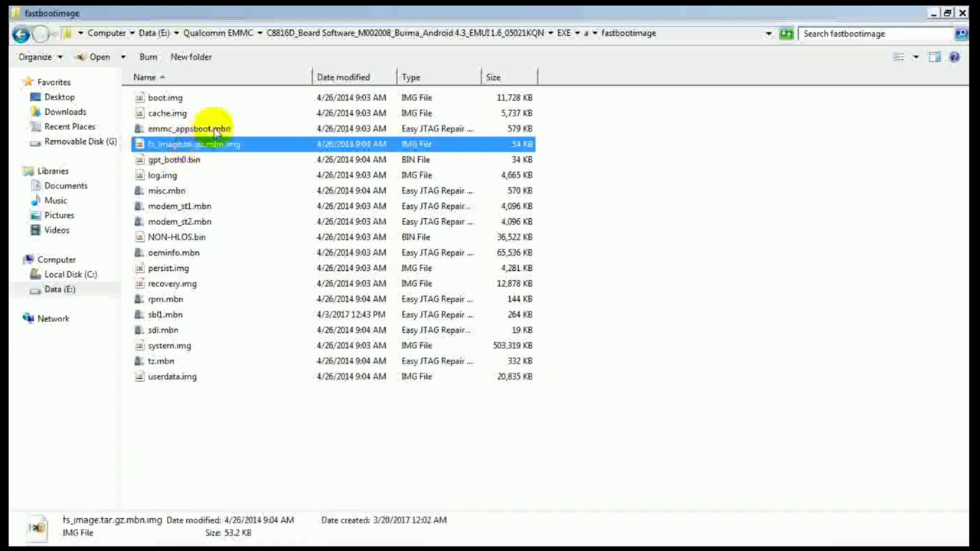
{"action": "left_click", "coordinate": [184, 238]}
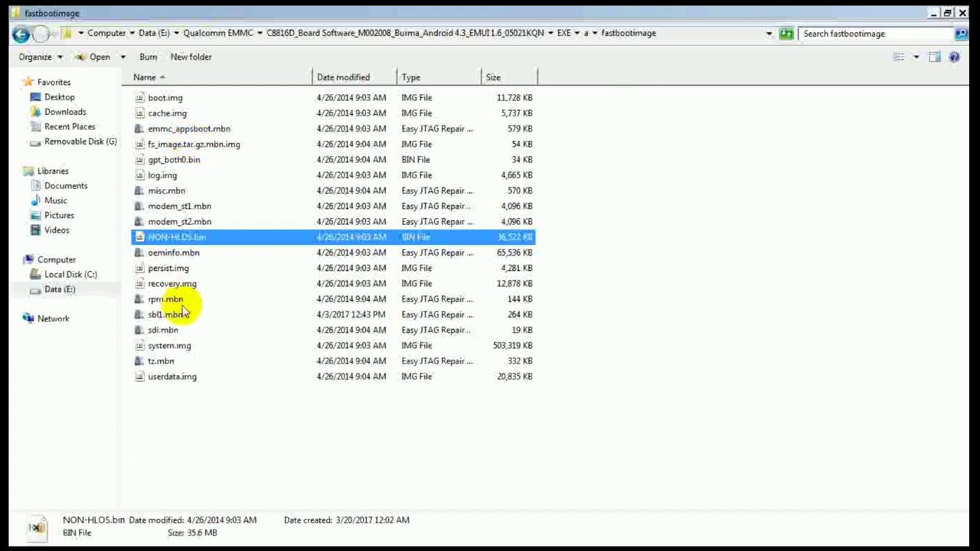
{"action": "left_click", "coordinate": [191, 257]}
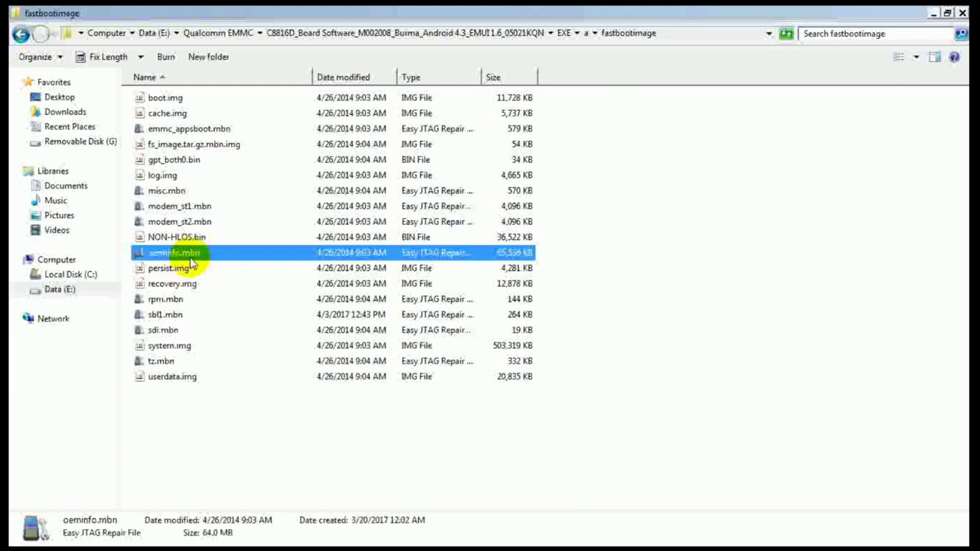
{"action": "left_click", "coordinate": [182, 195]}
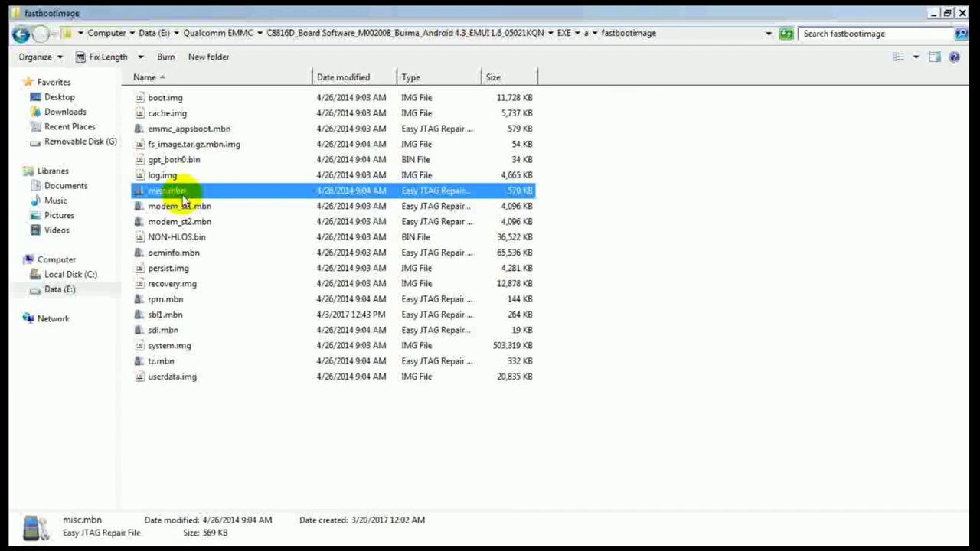
{"action": "mouse_move", "coordinate": [389, 536]}
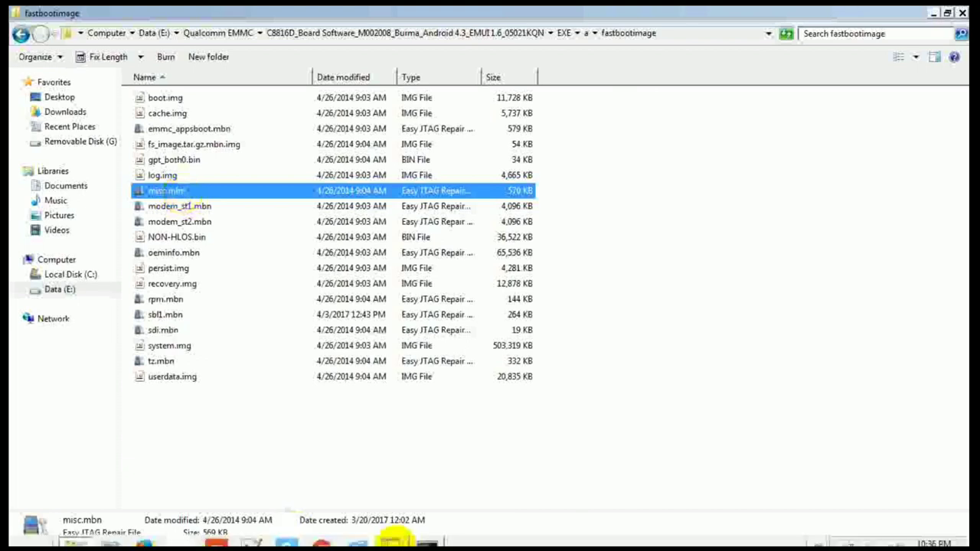
Step: Navigate from Data (E:) through the HuaweiUpdateExtractor folders and run HuaweiUpdateExtractor.exe
{"action": "left_click", "coordinate": [59, 290]}
{"action": "left_click", "coordinate": [205, 228]}
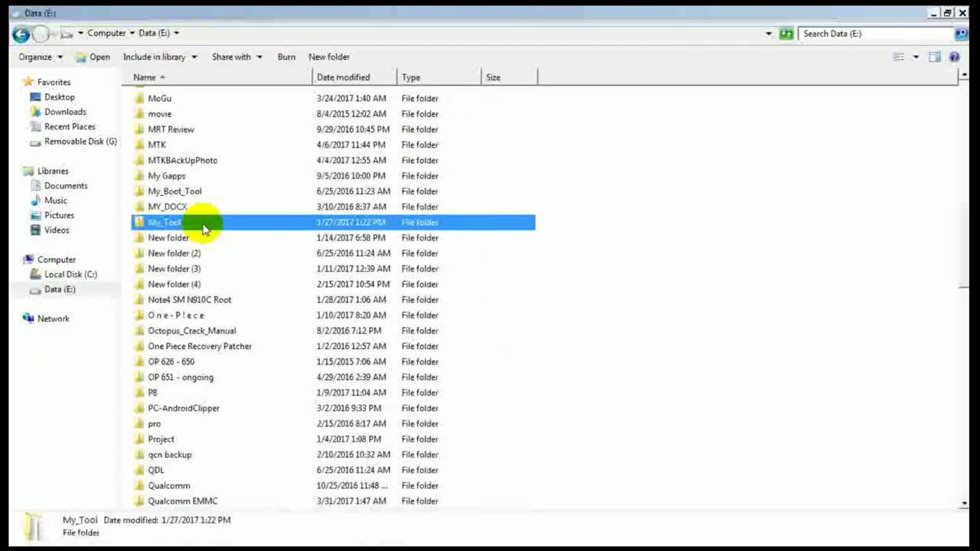
{"action": "type", "text": "hu"}
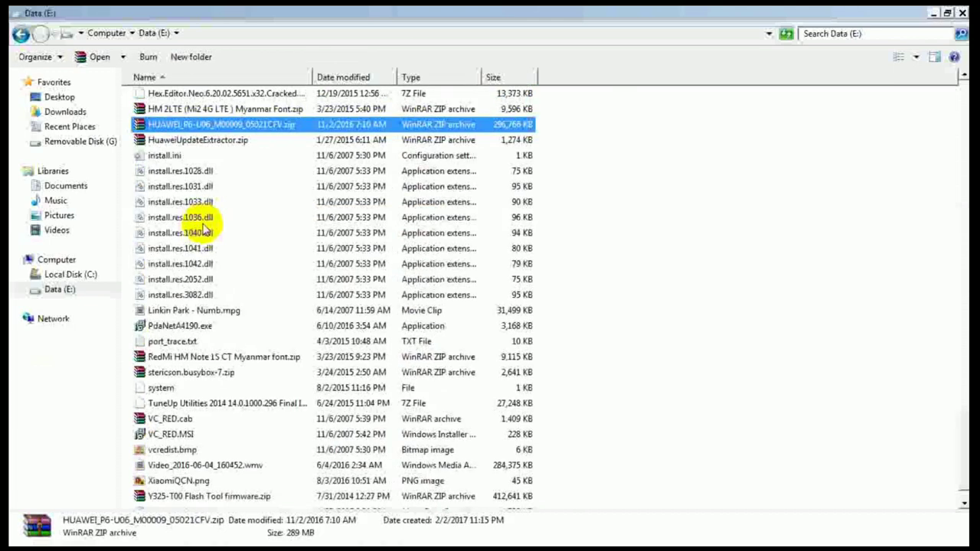
{"action": "key", "text": "Down"}
{"action": "key", "text": "Down"}
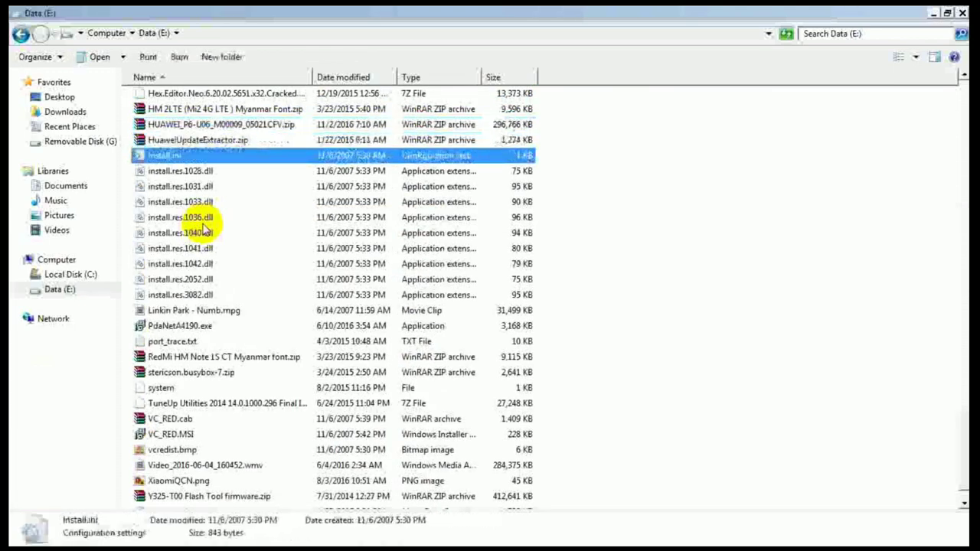
{"action": "type", "text": "hu"}
{"action": "key", "text": "Down"}
{"action": "key", "text": "Down"}
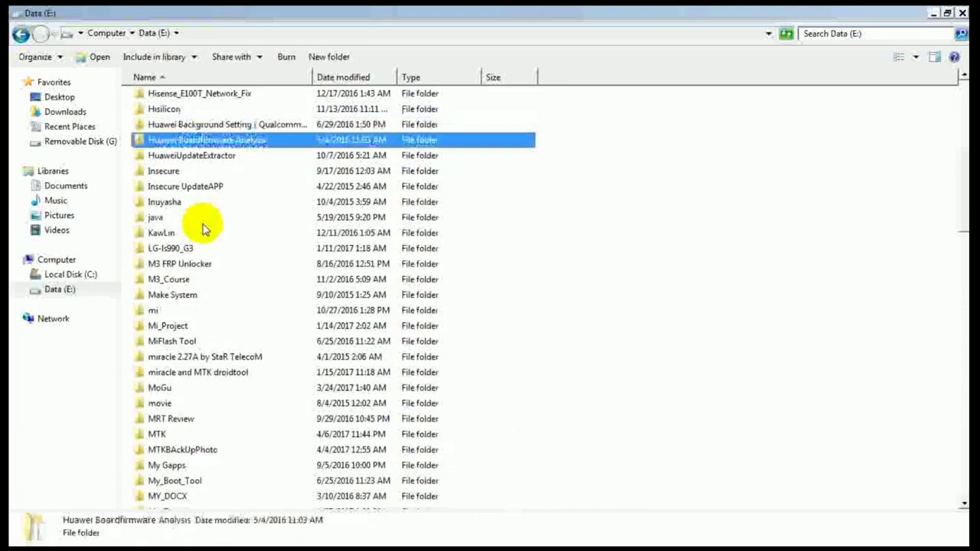
{"action": "key", "text": "Return"}
{"action": "key", "text": "Return"}
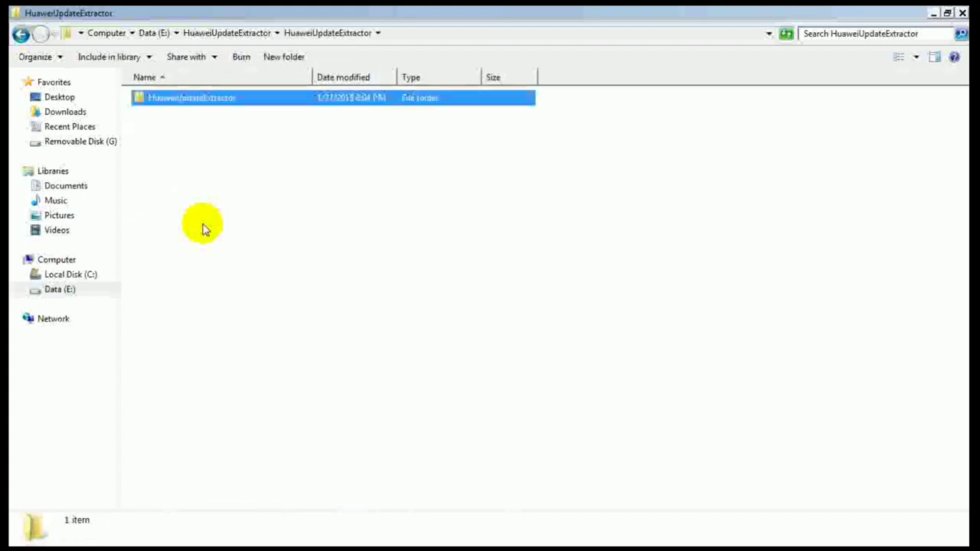
{"action": "key", "text": "Return"}
{"action": "type", "text": "hu"}
{"action": "key", "text": "Return"}
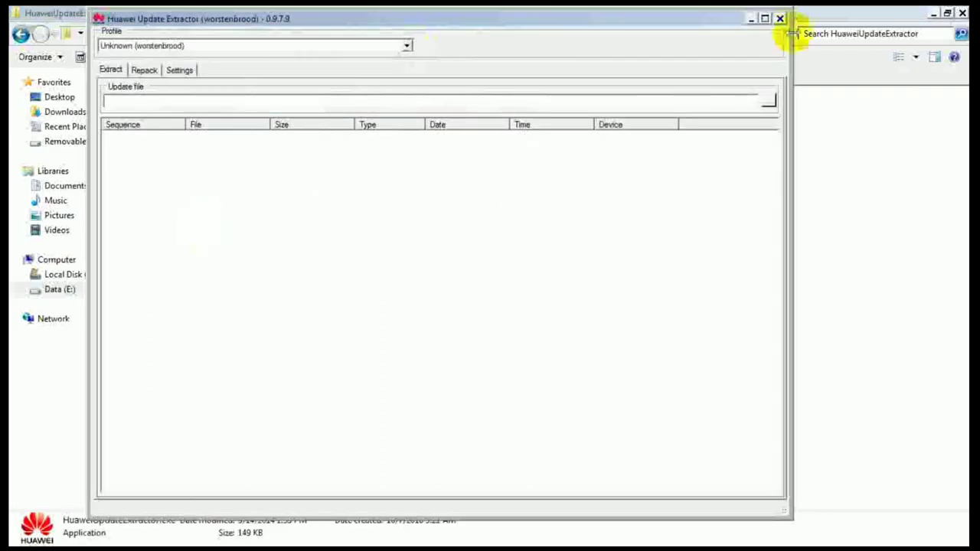
Step: Load UPDATE.APP in the extractor and place it beside Explorer's fastbootimage file list
{"action": "left_click", "coordinate": [768, 98]}
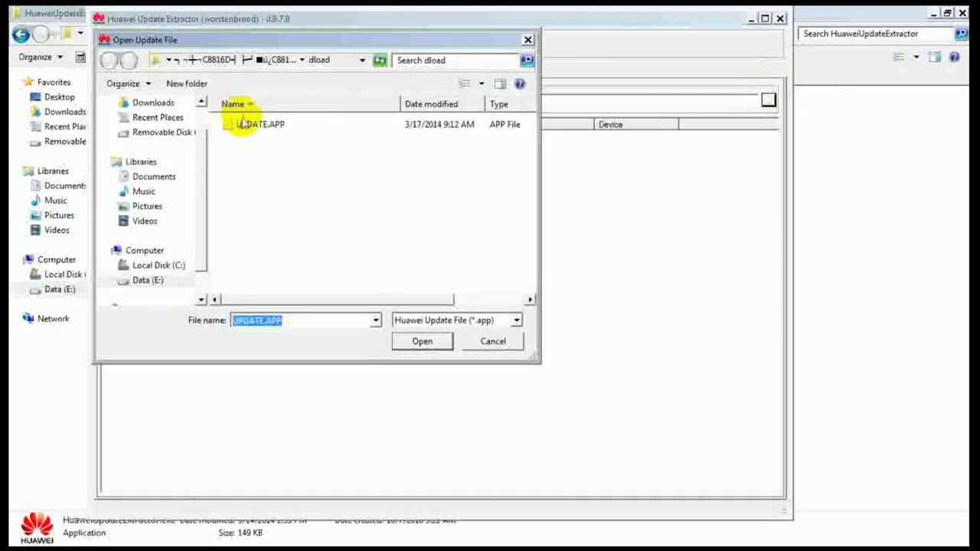
{"action": "double_click", "coordinate": [253, 126]}
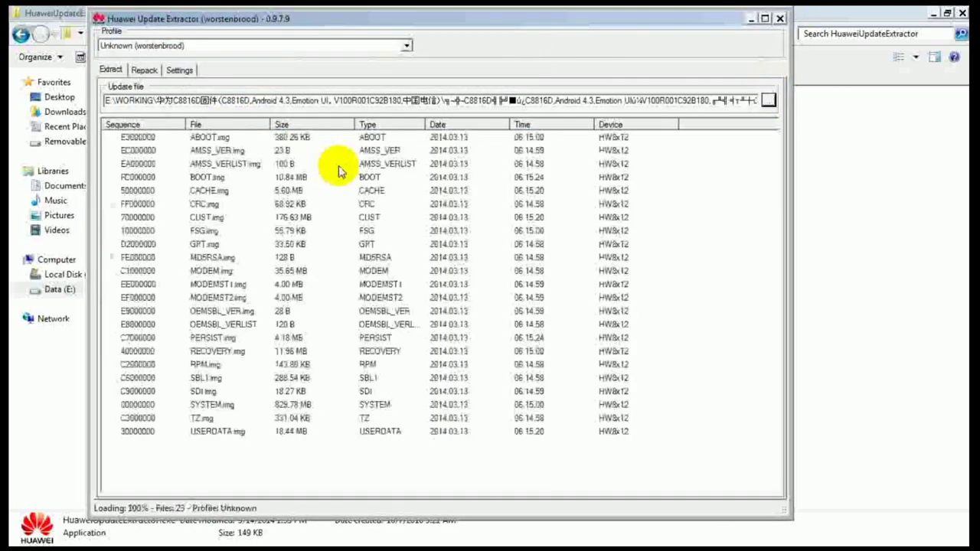
{"action": "mouse_move", "coordinate": [400, 505]}
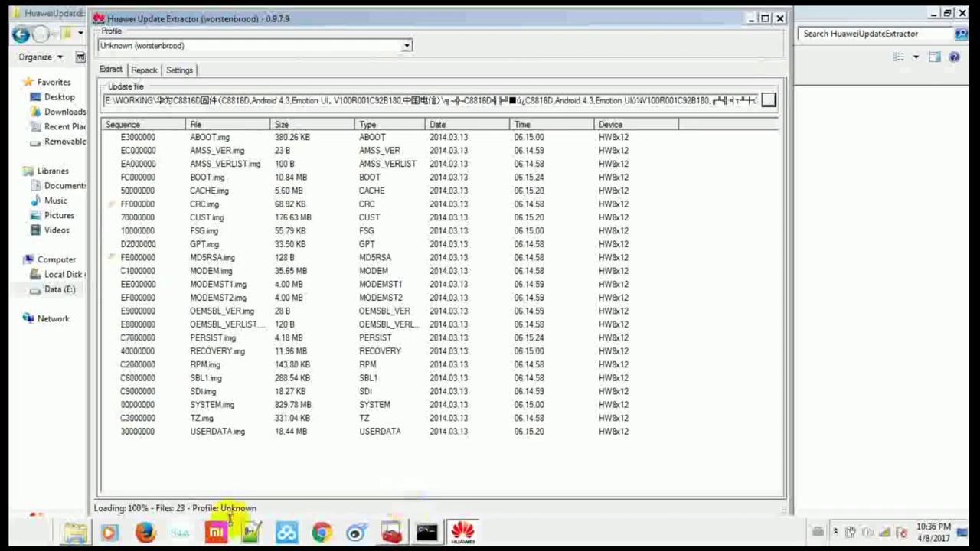
{"action": "left_click", "coordinate": [73, 531]}
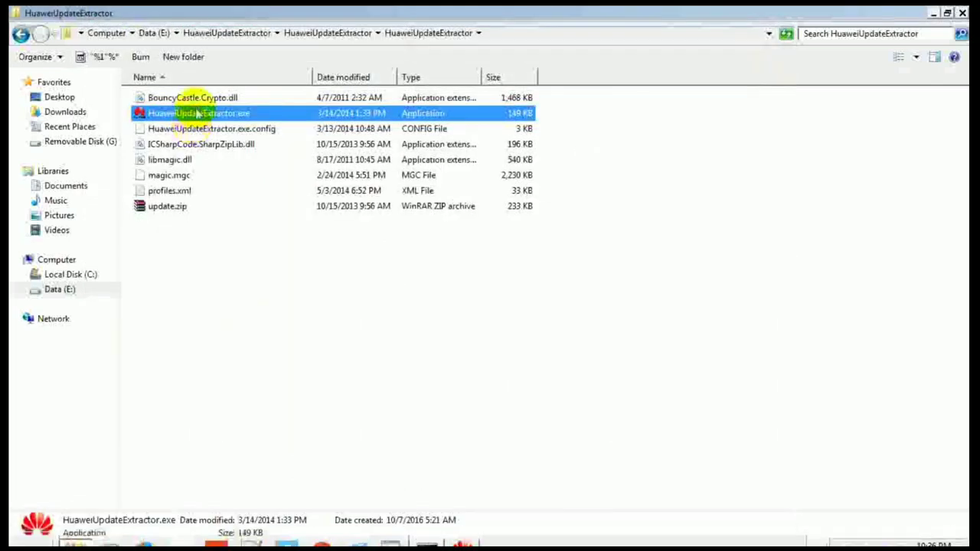
{"action": "left_click", "coordinate": [20, 33]}
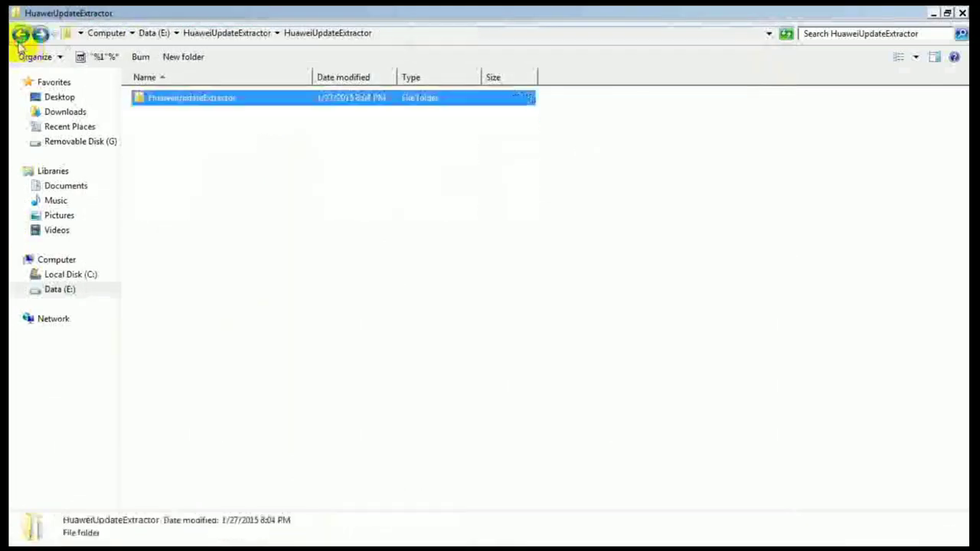
{"action": "left_click", "coordinate": [20, 34]}
{"action": "left_click", "coordinate": [20, 34]}
{"action": "left_click", "coordinate": [20, 34]}
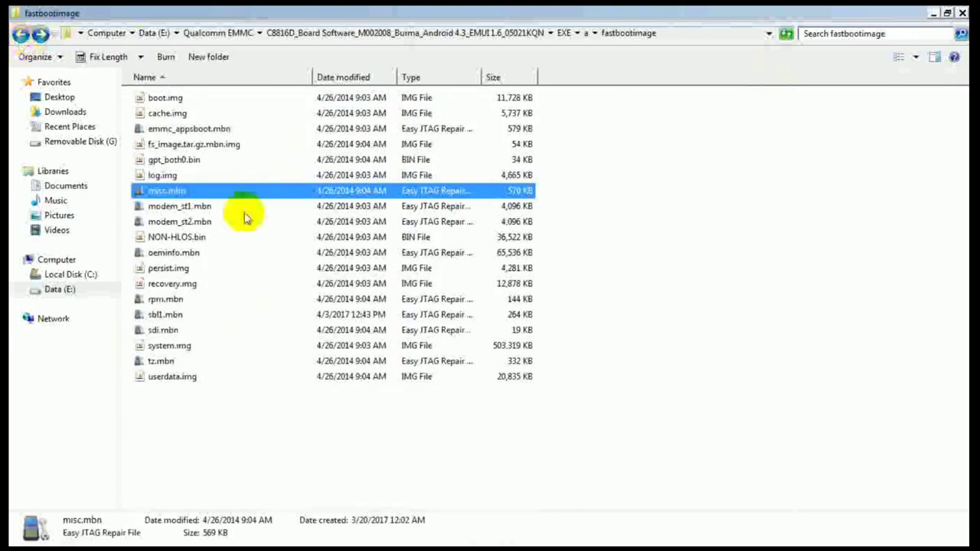
{"action": "left_click", "coordinate": [210, 252]}
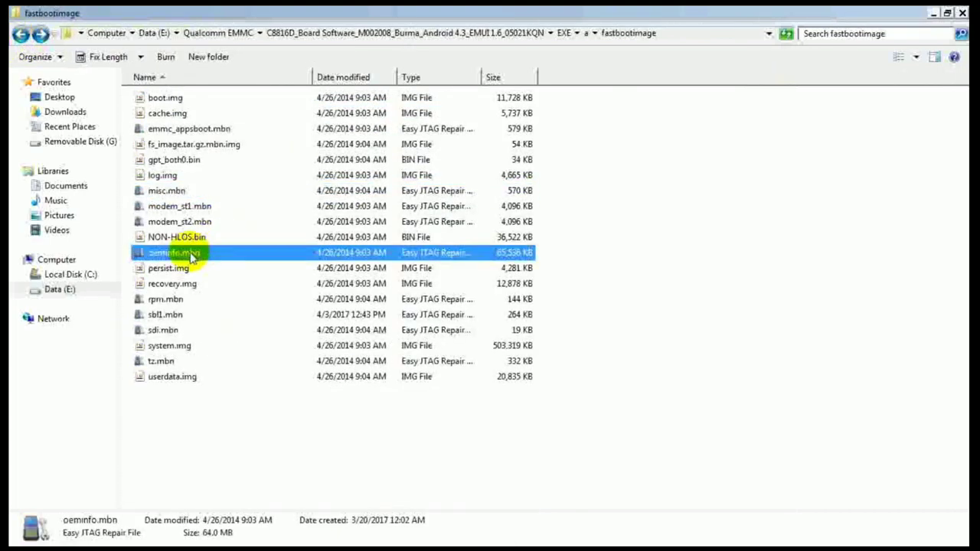
{"action": "left_click", "coordinate": [460, 537]}
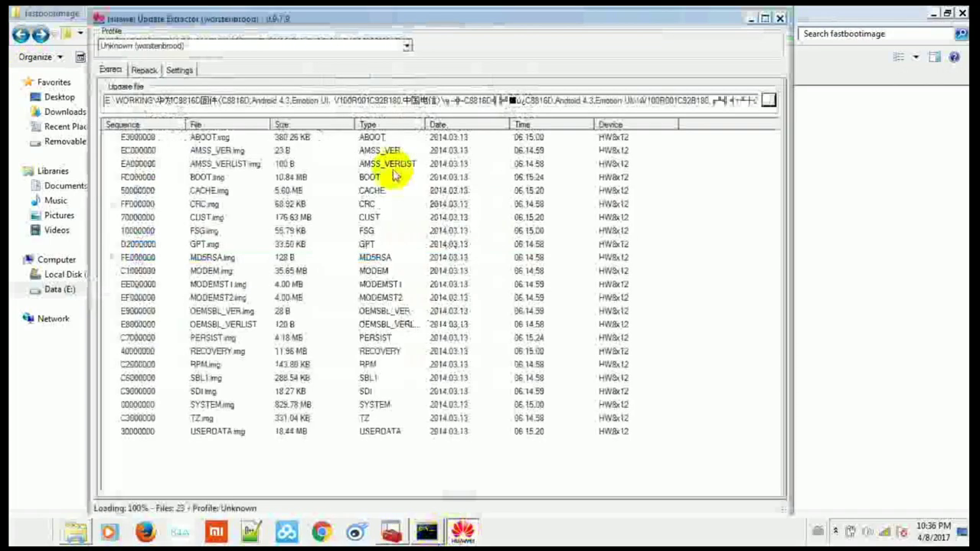
{"action": "left_click_drag", "start_coordinate": [346, 22], "coordinate": [645, 29]}
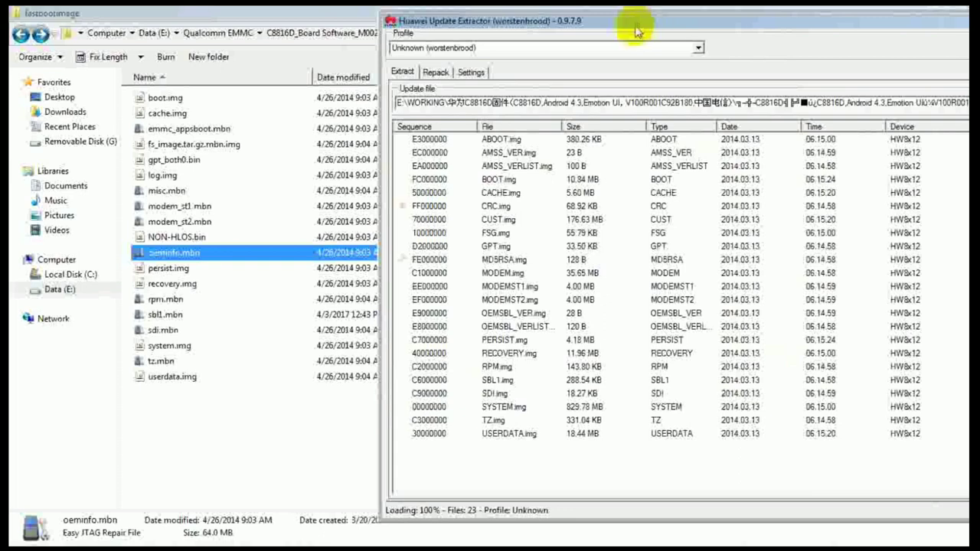
{"action": "left_click", "coordinate": [518, 165]}
{"action": "right_click", "coordinate": [536, 165]}
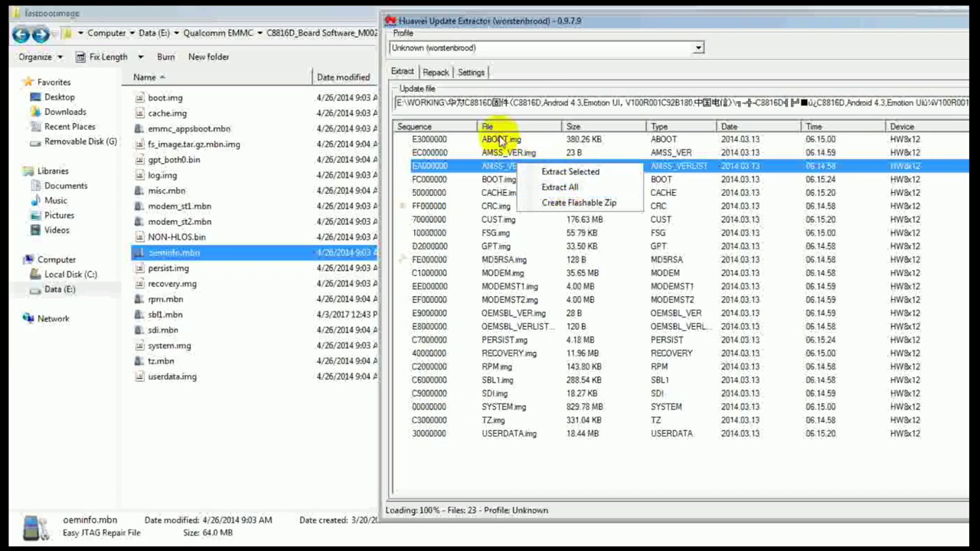
{"action": "left_click", "coordinate": [499, 140]}
{"action": "left_click", "coordinate": [525, 153]}
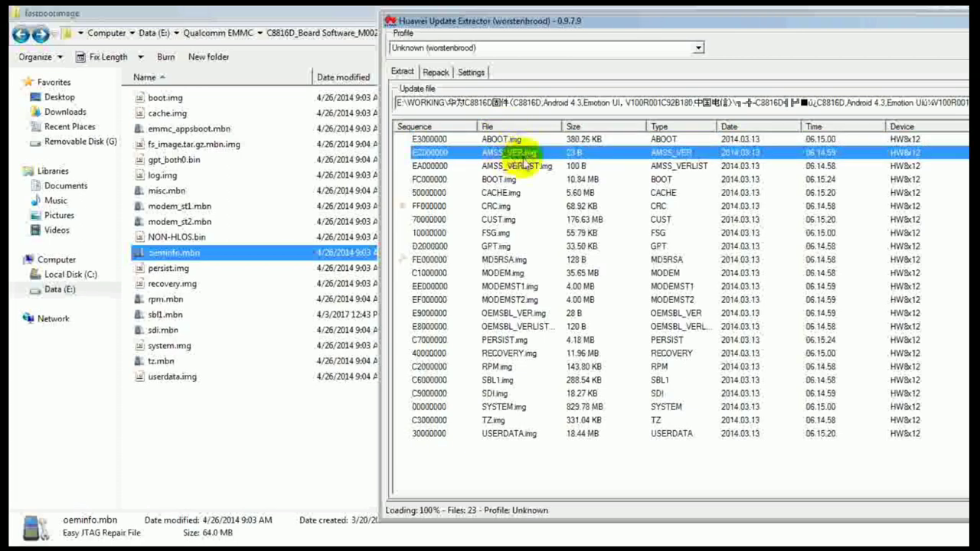
{"action": "left_click", "coordinate": [523, 167], "text": "shift"}
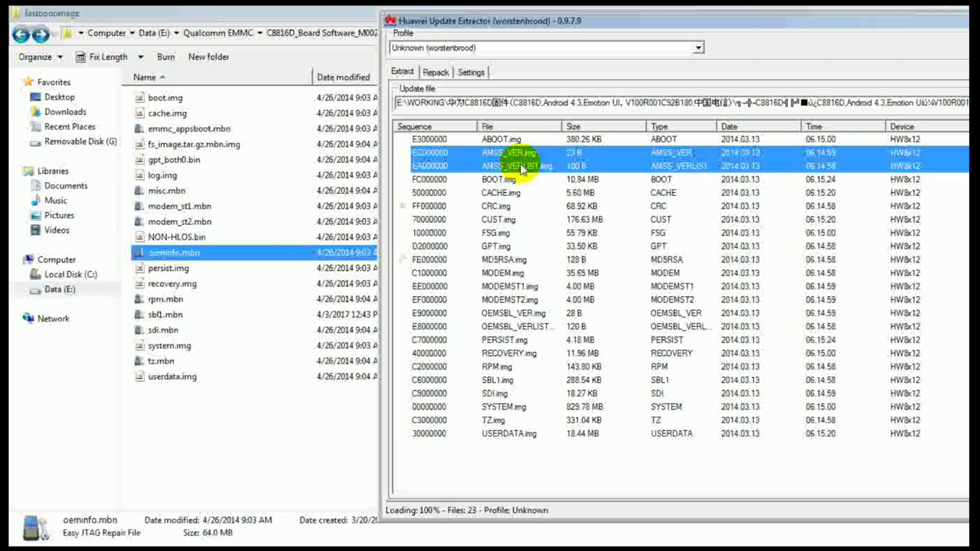
Step: Select OEMSBL_VER.img, OEMSBL_VERLIST.img, MD5RSA.img and CRC.img in the extract list
{"action": "left_click", "coordinate": [511, 314], "text": "ctrl"}
{"action": "left_click", "coordinate": [512, 327], "text": "ctrl"}
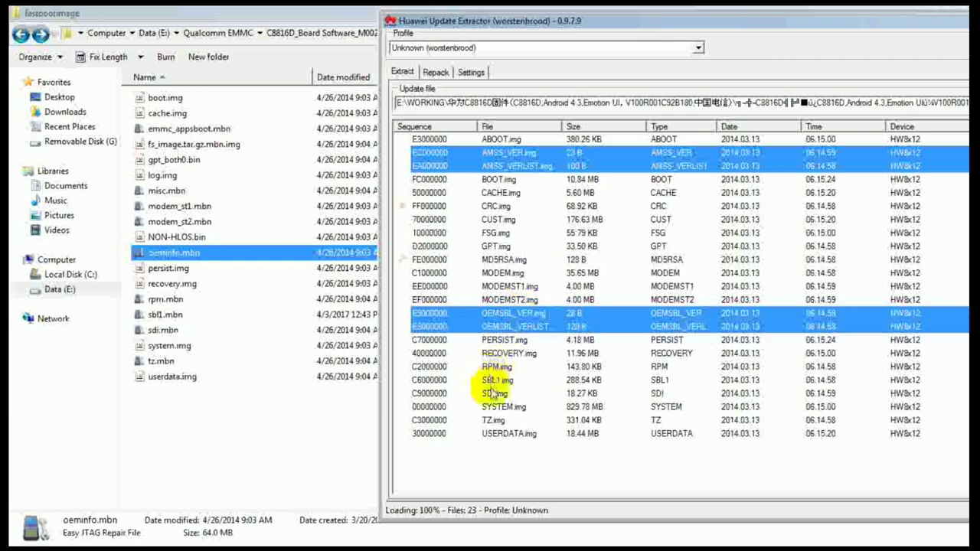
{"action": "left_click", "coordinate": [502, 259], "text": "ctrl"}
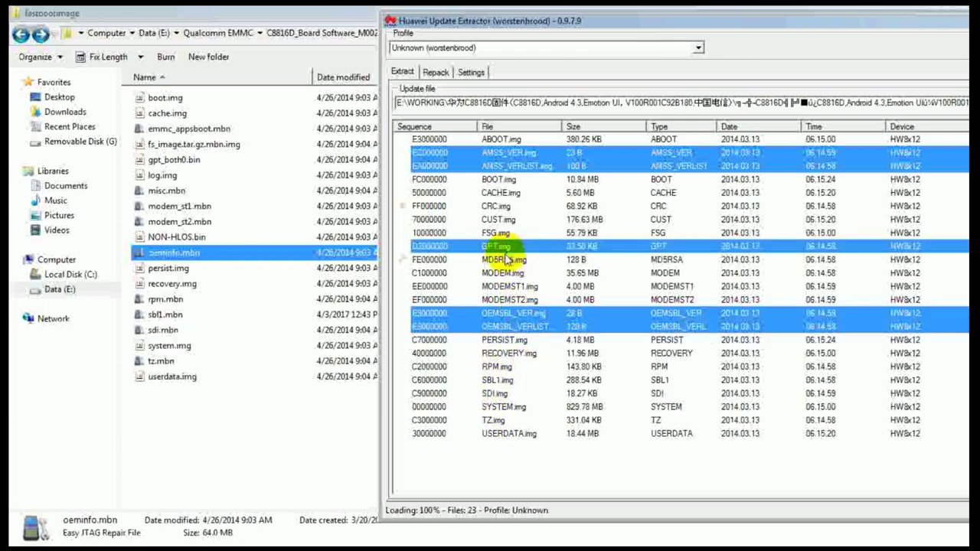
{"action": "left_click", "coordinate": [496, 206], "text": "ctrl"}
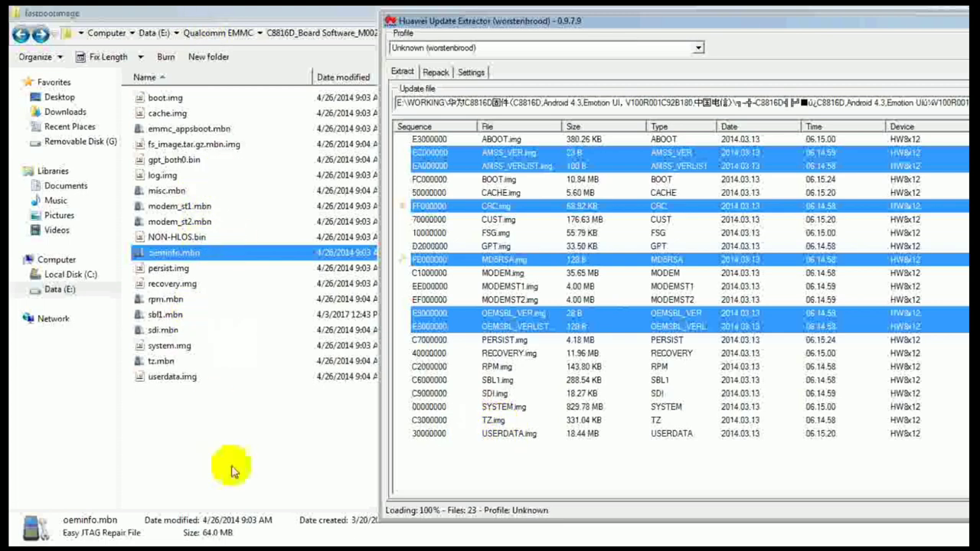
Step: Select CUST.img alone, glance at CACHE.img, then return to CUST.img
{"action": "left_click", "coordinate": [502, 219]}
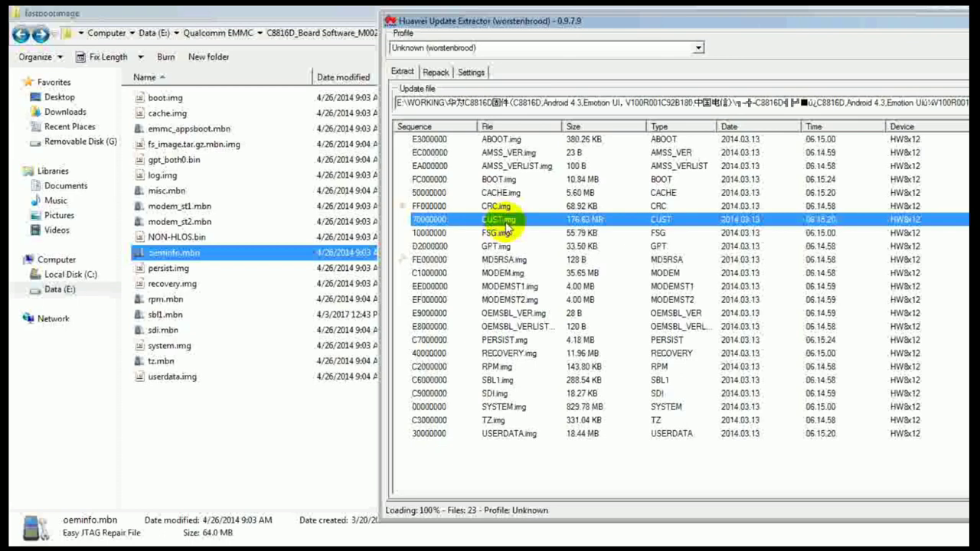
{"action": "left_click", "coordinate": [498, 192]}
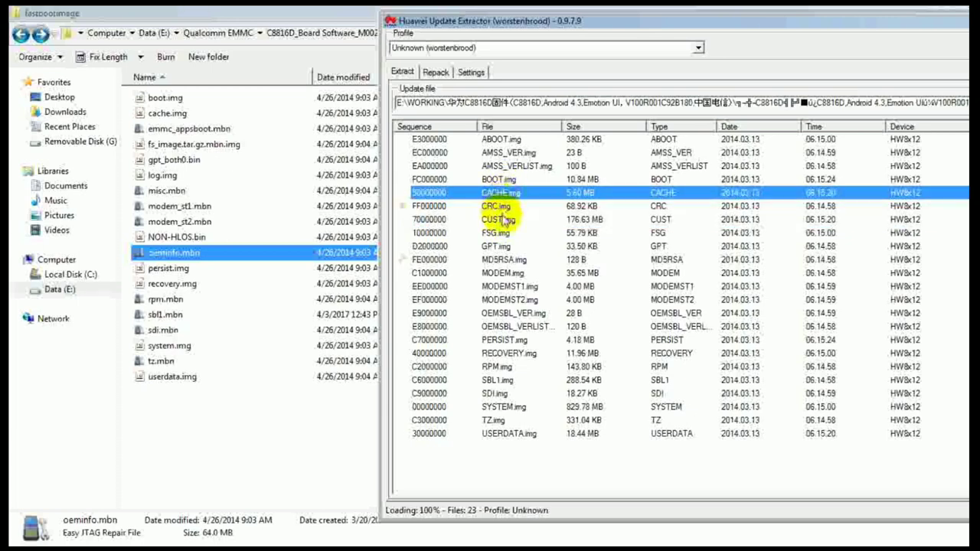
{"action": "left_click", "coordinate": [503, 219]}
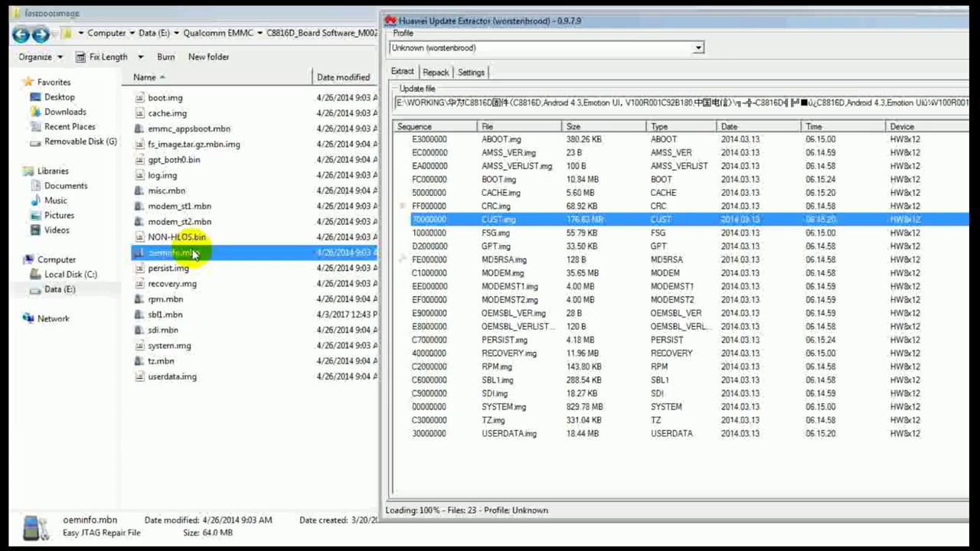
Step: Browse the Data (E:) drive folders and open Qualcomm EMMC
{"action": "left_click", "coordinate": [60, 289]}
{"action": "key", "text": "Down"}
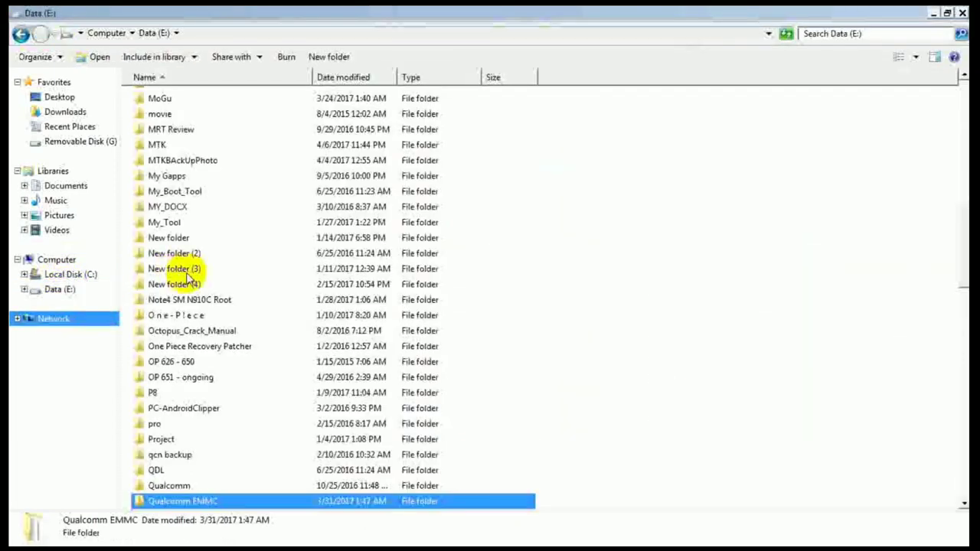
{"action": "left_click", "coordinate": [195, 393]}
{"action": "left_click", "coordinate": [197, 404]}
{"action": "scroll", "coordinate": [197, 399], "scroll_direction": "down", "scroll_amount": 1}
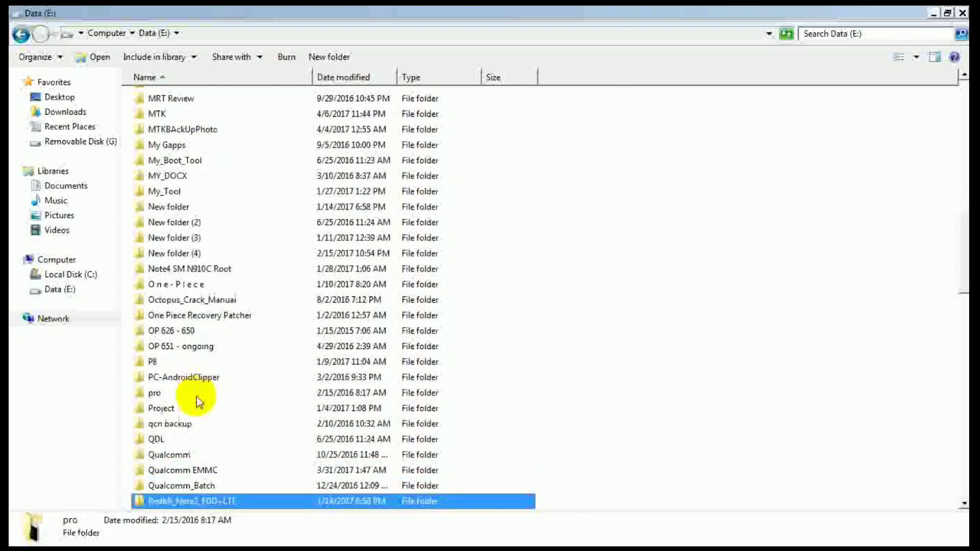
{"action": "key", "text": "Down"}
{"action": "key", "text": "Up"}
{"action": "key", "text": "Up"}
{"action": "key", "text": "Up"}
{"action": "key", "text": "Return"}
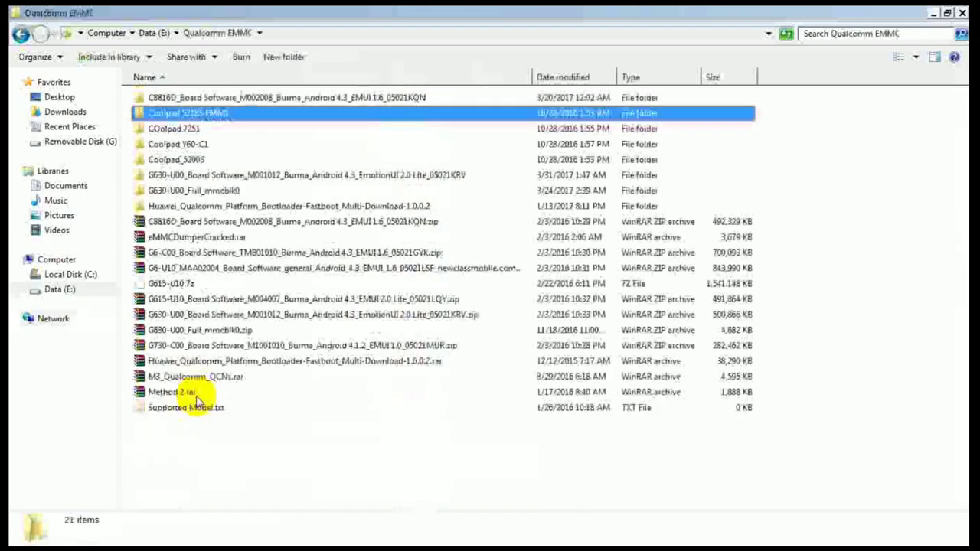
Step: Step through Qualcomm EMMC's folders, briefly opening G630-U00_Full_mmcblk0
{"action": "key", "text": "Down"}
{"action": "key", "text": "Down"}
{"action": "key", "text": "Down"}
{"action": "key", "text": "Down"}
{"action": "key", "text": "Down"}
{"action": "key", "text": "Down"}
{"action": "key", "text": "Down"}
{"action": "key", "text": "Up"}
{"action": "key", "text": "Up"}
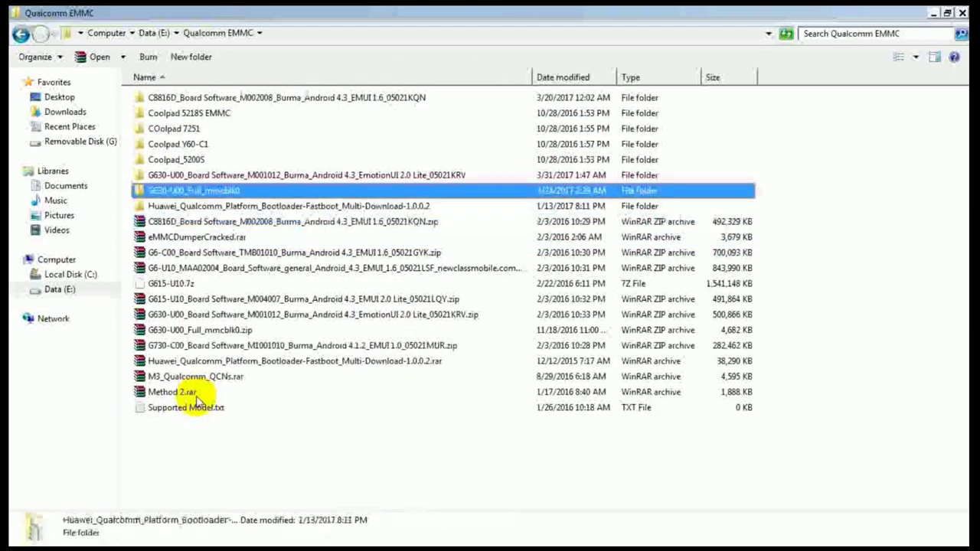
{"action": "key", "text": "Home"}
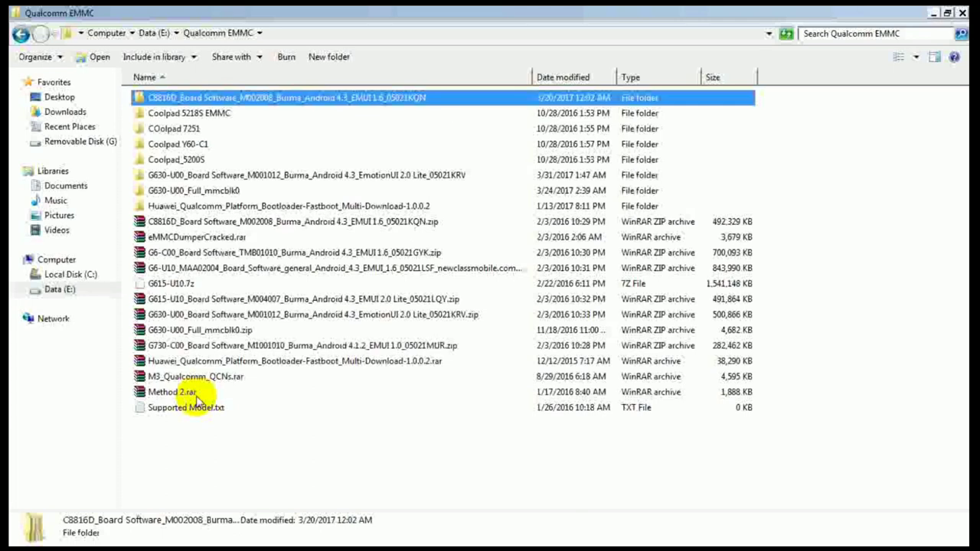
{"action": "key", "text": "Down"}
{"action": "key", "text": "Down"}
{"action": "key", "text": "Down"}
{"action": "key", "text": "Down"}
{"action": "key", "text": "Down"}
{"action": "key", "text": "Down"}
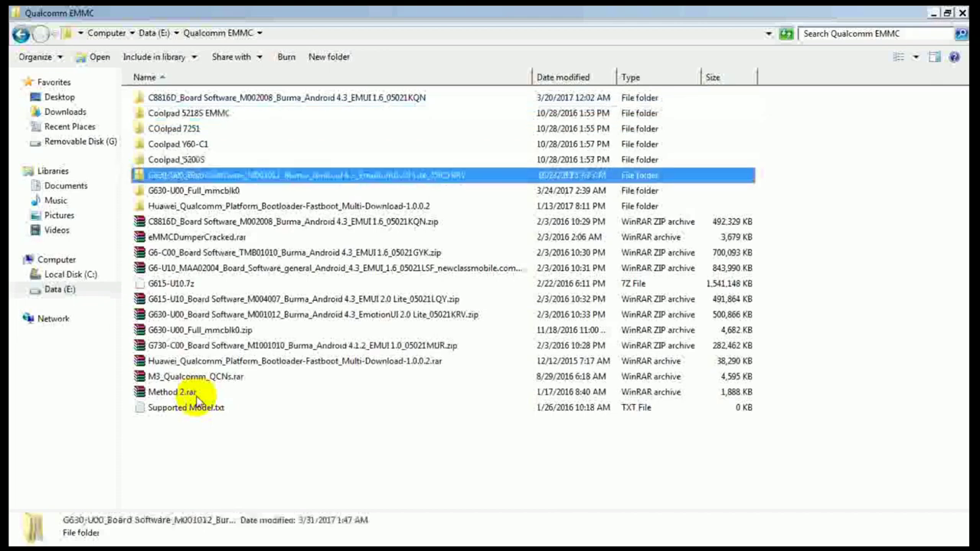
{"action": "key", "text": "Return"}
{"action": "key", "text": "BackSpace"}
Step: Peek into Coolpad_5200S, then return to the Data (E:) drive root
{"action": "key", "text": "Up"}
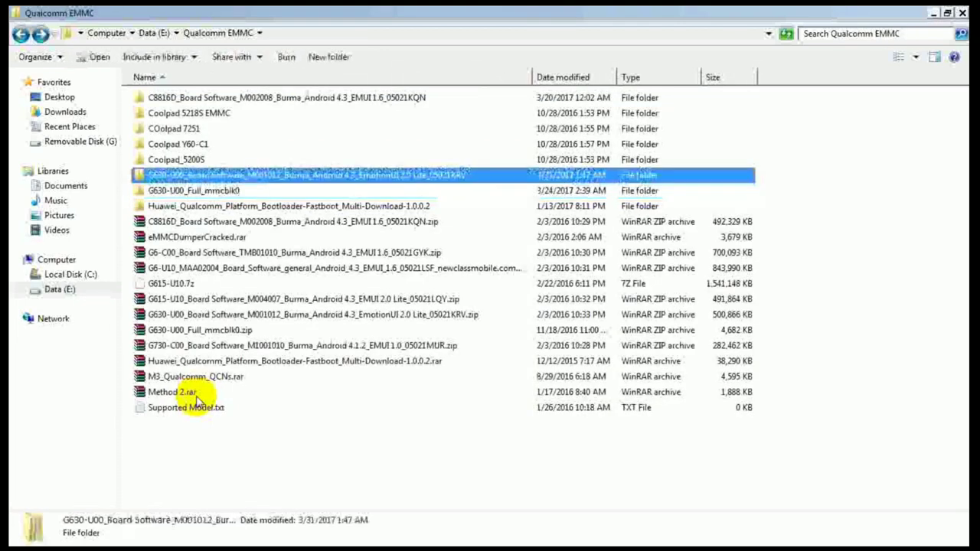
{"action": "key", "text": "Up"}
{"action": "key", "text": "Return"}
{"action": "key", "text": "BackSpace"}
{"action": "key", "text": "Up"}
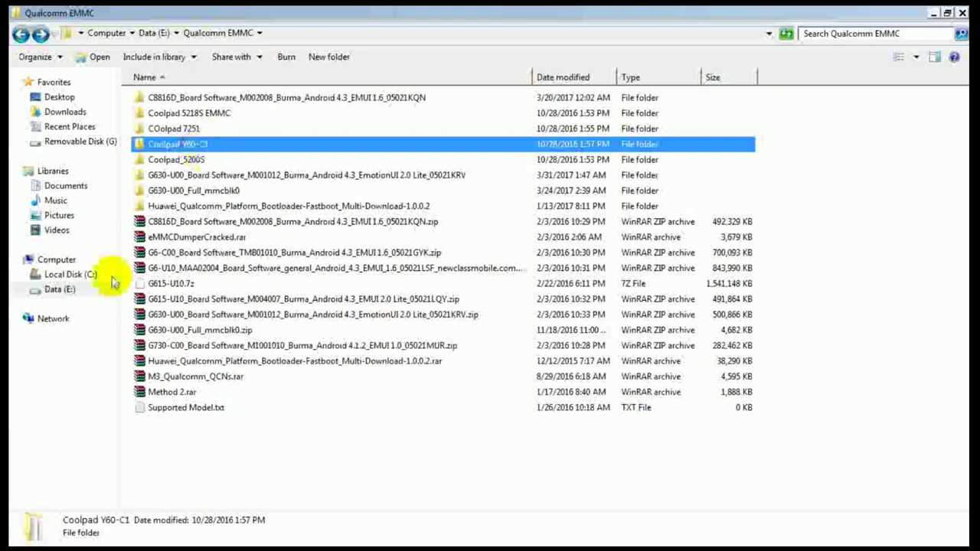
{"action": "left_click", "coordinate": [64, 290]}
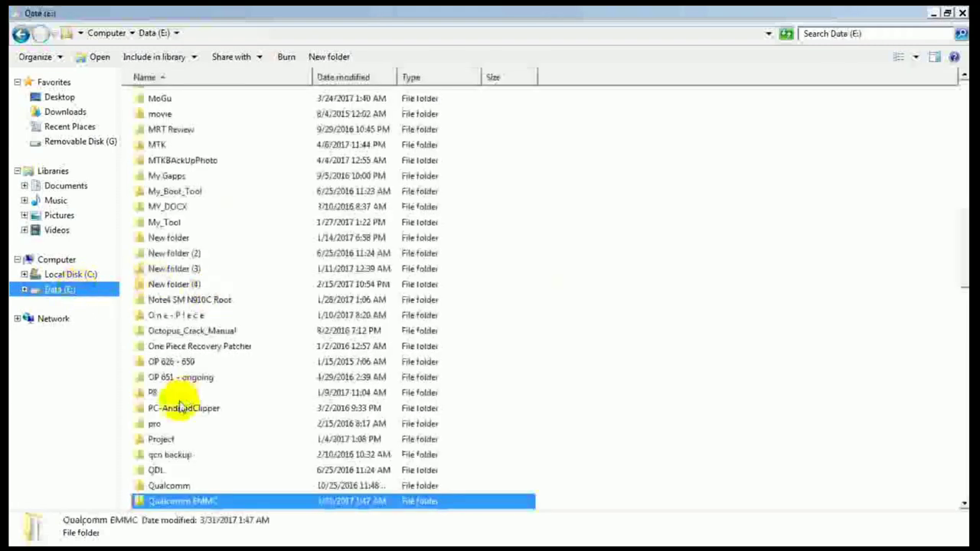
{"action": "left_click", "coordinate": [199, 332]}
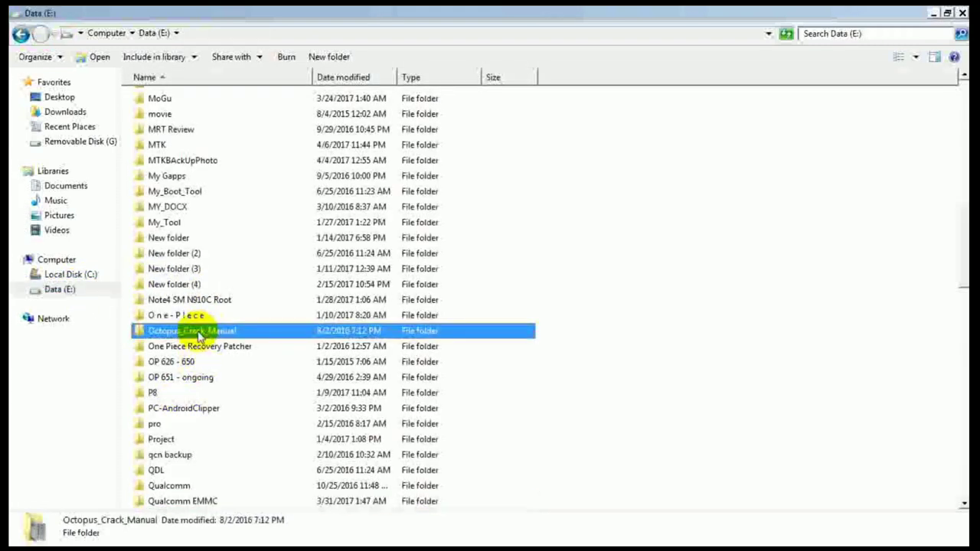
Step: Open C:\Qualcomm_EMMC and look inside the Hisense_E100T folder, then return to Qualcomm_EMMC
{"action": "left_click", "coordinate": [84, 275]}
{"action": "left_click", "coordinate": [173, 330]}
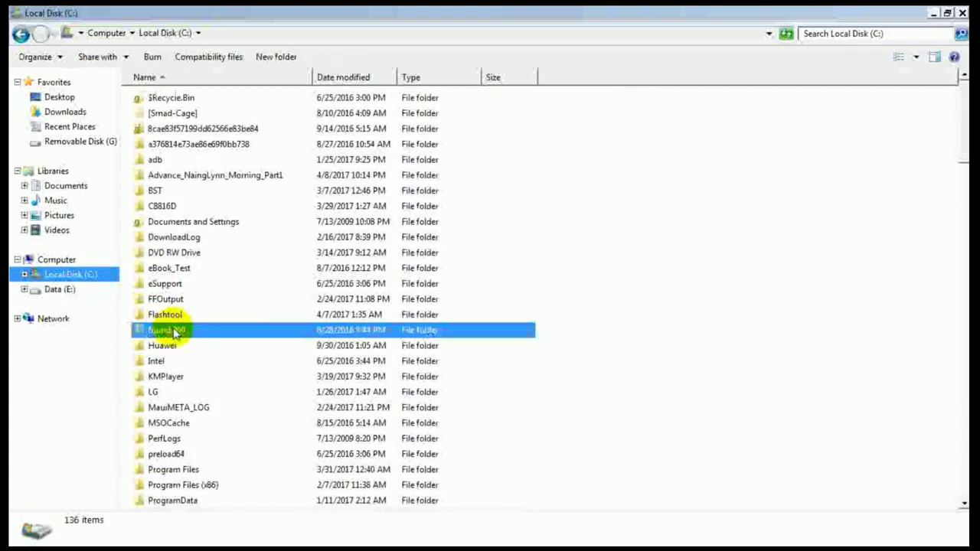
{"action": "type", "text": "qu"}
{"action": "key", "text": "Return"}
{"action": "key", "text": "Down"}
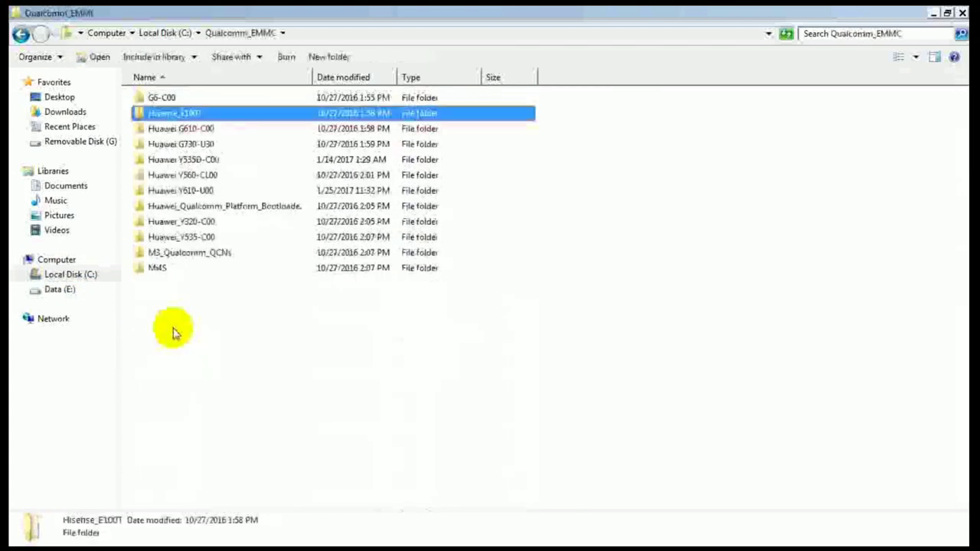
{"action": "key", "text": "Down"}
{"action": "key", "text": "Down"}
{"action": "key", "text": "Down"}
{"action": "type", "text": "mi"}
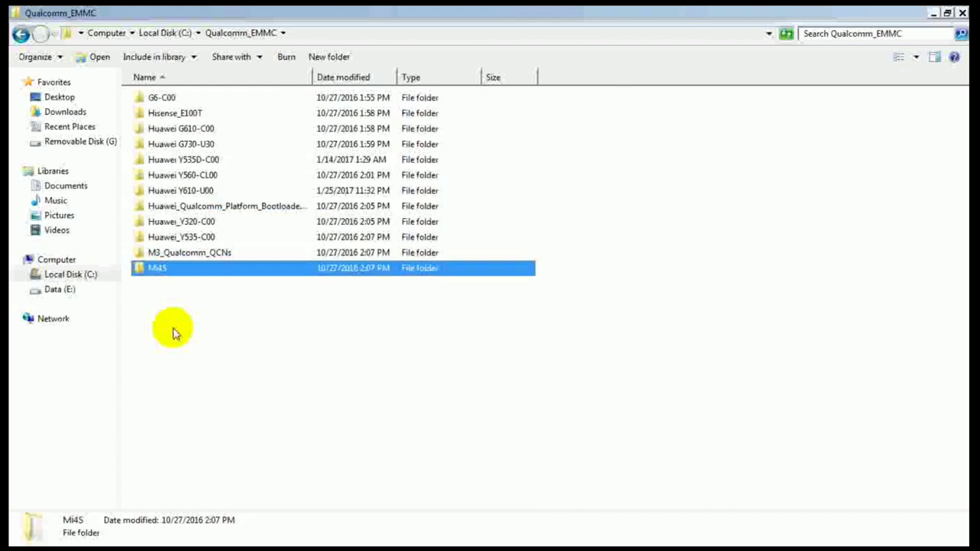
{"action": "key", "text": "Up"}
{"action": "key", "text": "Up"}
{"action": "key", "text": "Up"}
{"action": "key", "text": "Up"}
{"action": "key", "text": "Up"}
{"action": "key", "text": "Up"}
{"action": "key", "text": "Up"}
{"action": "key", "text": "Up"}
{"action": "key", "text": "Up"}
{"action": "key", "text": "Up"}
{"action": "key", "text": "Return"}
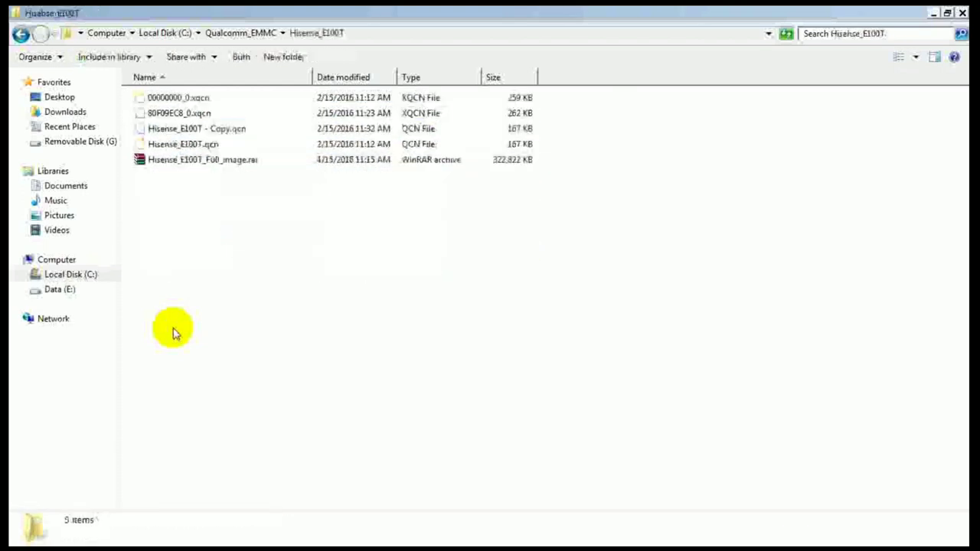
{"action": "key", "text": "BackSpace"}
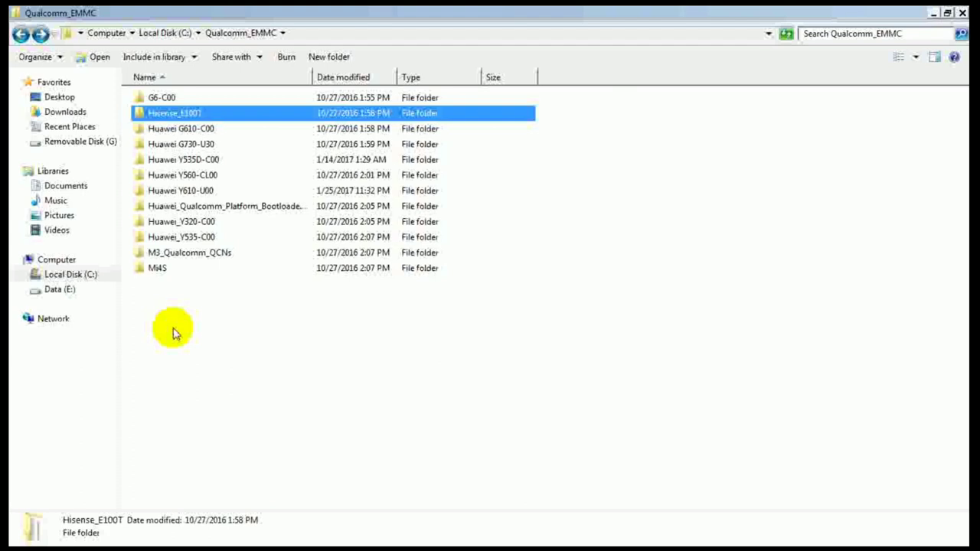
Step: Select all twelve device folders and check their combined 9.45 GB size in Properties, then cancel
{"action": "key", "text": "Home"}
{"action": "key", "text": "shift+End"}
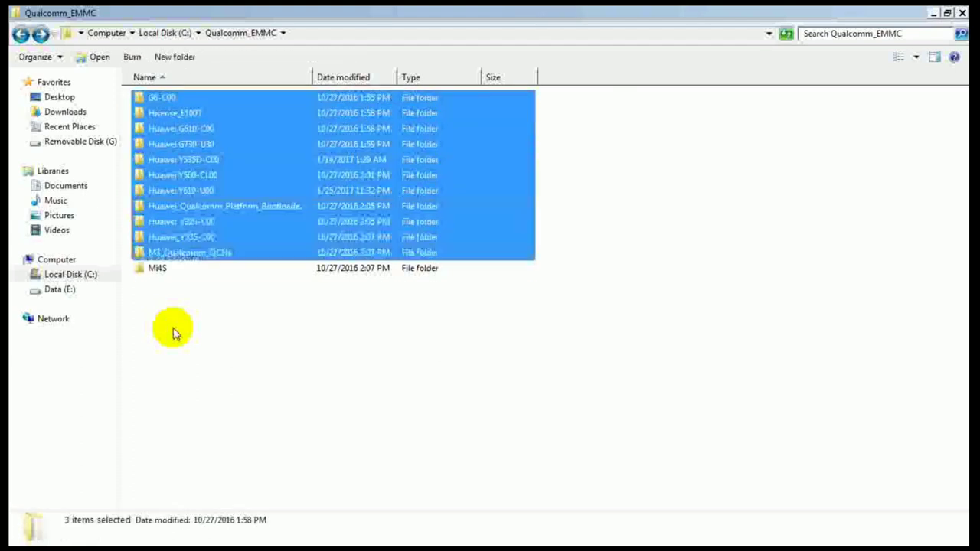
{"action": "key", "text": "shift+F10"}
{"action": "key", "text": "Down"}
{"action": "key", "text": "Down"}
{"action": "key", "text": "Down"}
{"action": "key", "text": "Down"}
{"action": "key", "text": "Down"}
{"action": "key", "text": "Down"}
{"action": "key", "text": "Down"}
{"action": "key", "text": "Down"}
{"action": "key", "text": "Down"}
{"action": "key", "text": "Down"}
{"action": "key", "text": "Down"}
{"action": "key", "text": "Down"}
{"action": "key", "text": "Down"}
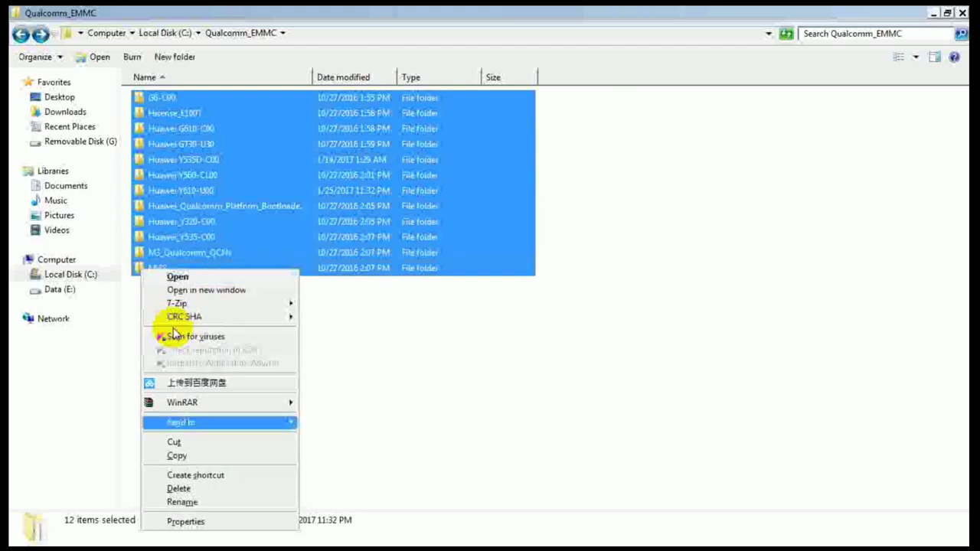
{"action": "key", "text": "Down"}
{"action": "key", "text": "Return"}
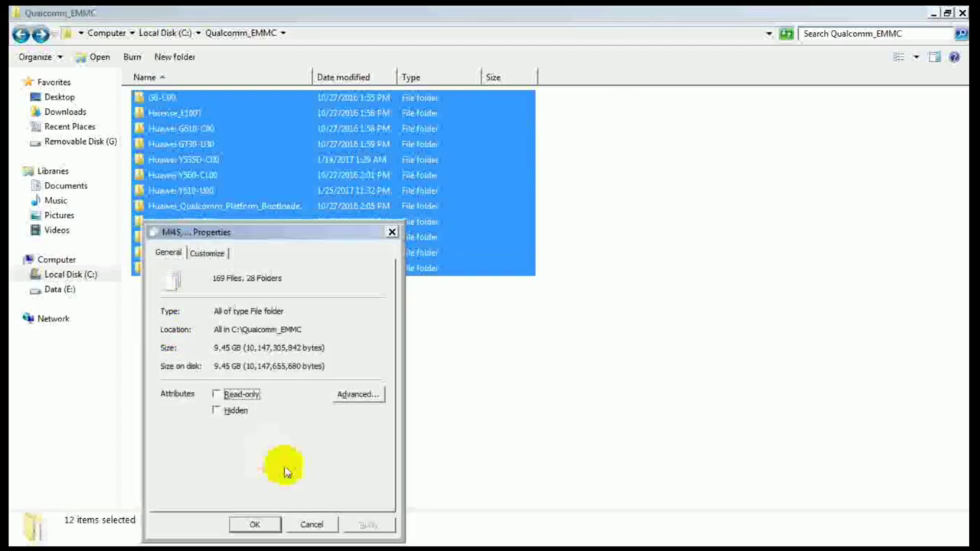
{"action": "left_click", "coordinate": [312, 525]}
{"action": "left_click", "coordinate": [59, 290]}
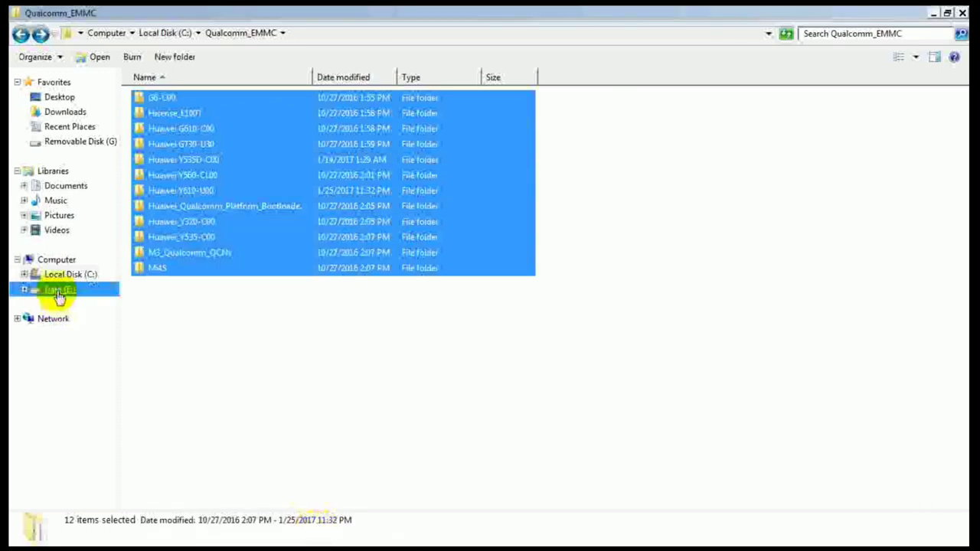
{"action": "type", "text": "qu"}
{"action": "key", "text": "Return"}
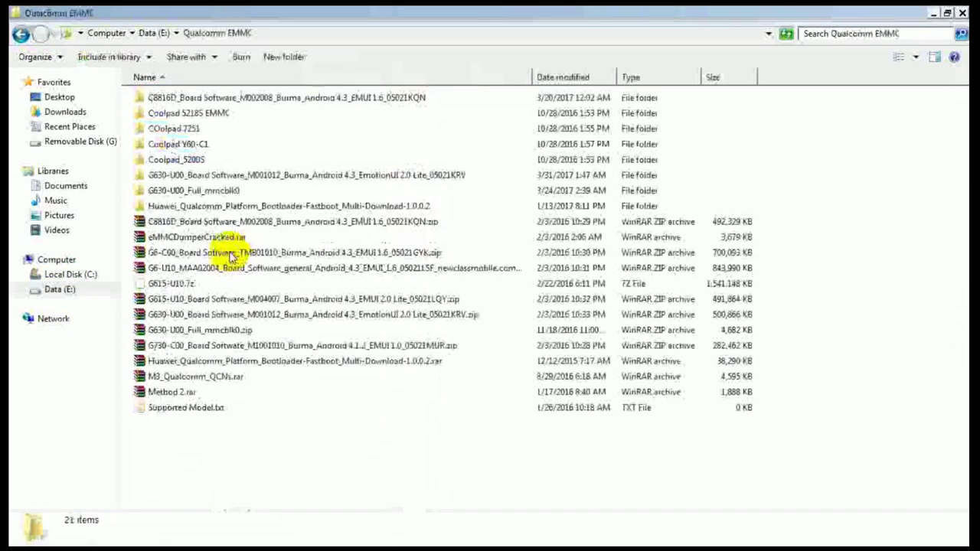
{"action": "type", "text": "co"}
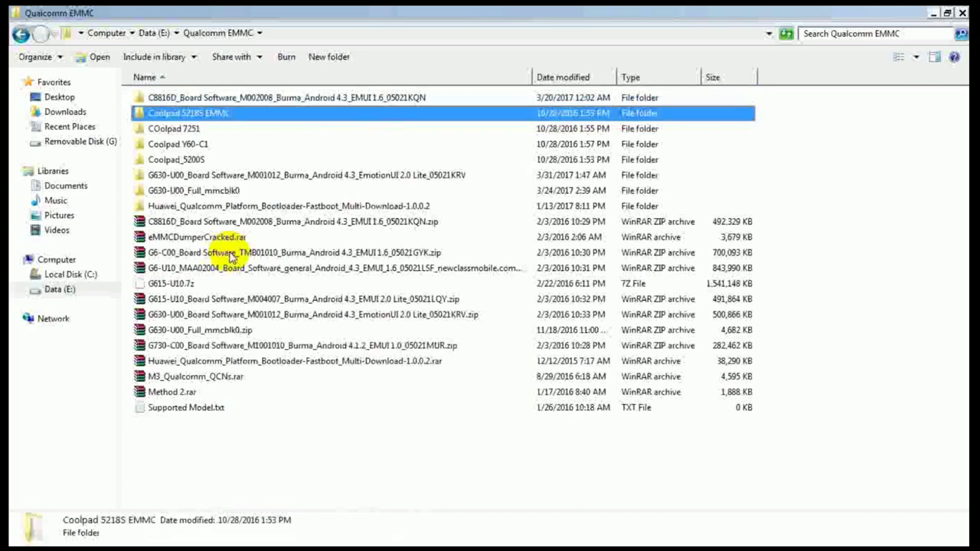
{"action": "left_click", "coordinate": [184, 130], "text": "ctrl"}
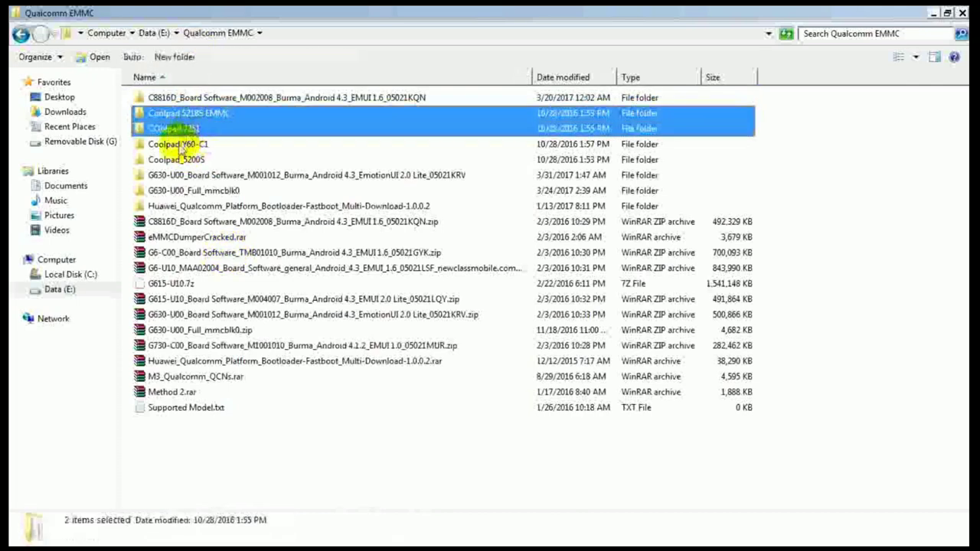
{"action": "left_click", "coordinate": [178, 146], "text": "ctrl"}
{"action": "left_click", "coordinate": [176, 159], "text": "ctrl"}
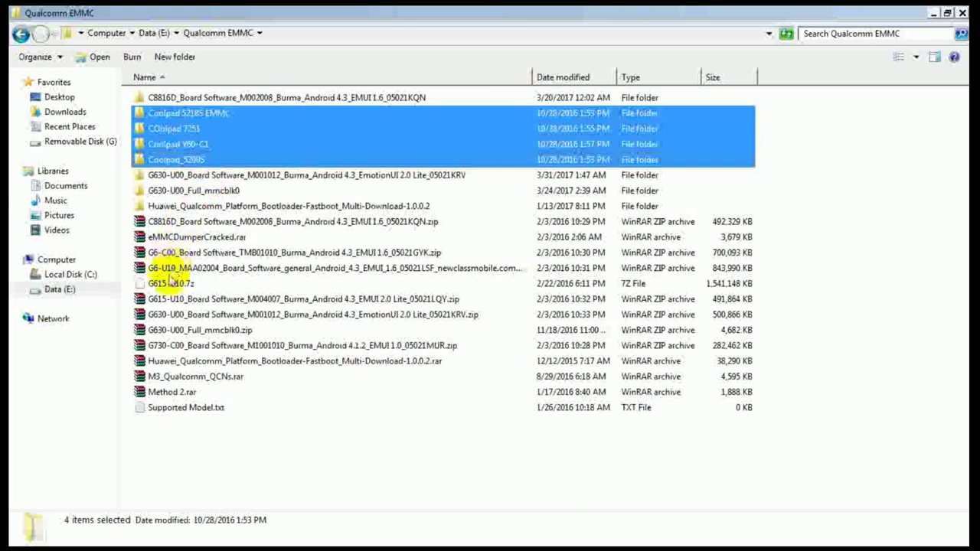
{"action": "left_click", "coordinate": [163, 284], "text": "ctrl"}
{"action": "left_click", "coordinate": [181, 331], "text": "ctrl"}
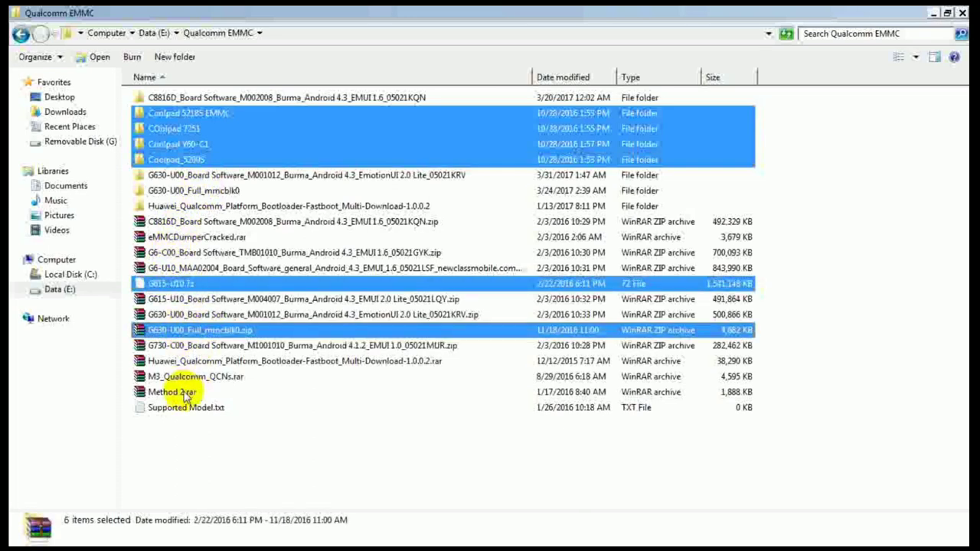
{"action": "key", "text": "Menu"}
{"action": "key", "text": "Down"}
{"action": "key", "text": "Down"}
{"action": "key", "text": "Down"}
{"action": "key", "text": "Down"}
{"action": "key", "text": "Up"}
{"action": "key", "text": "Up"}
{"action": "key", "text": "Up"}
{"action": "key", "text": "Up"}
{"action": "key", "text": "Up"}
{"action": "key", "text": "Down"}
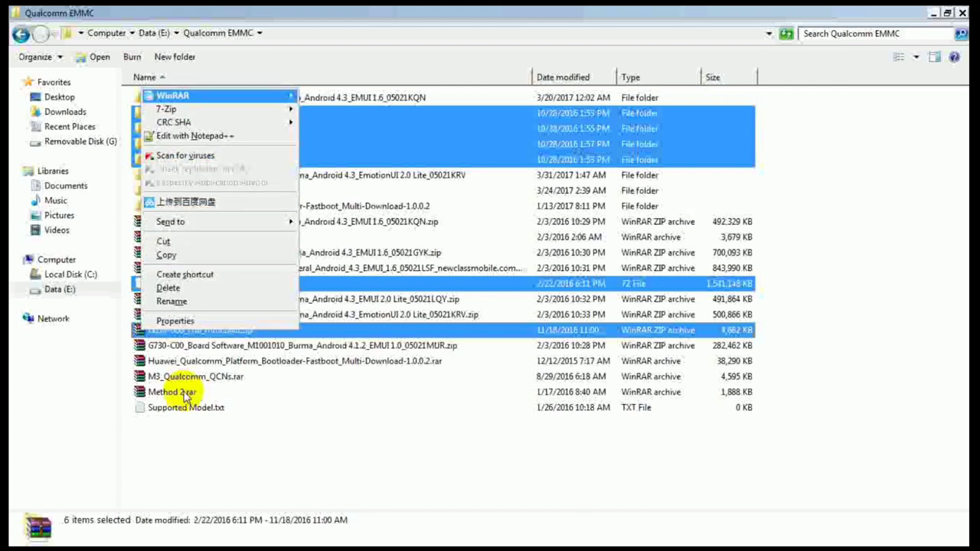
{"action": "key", "text": "Right"}
{"action": "key", "text": "Left"}
{"action": "key", "text": "Right"}
{"action": "key", "text": "Down"}
{"action": "key", "text": "Left"}
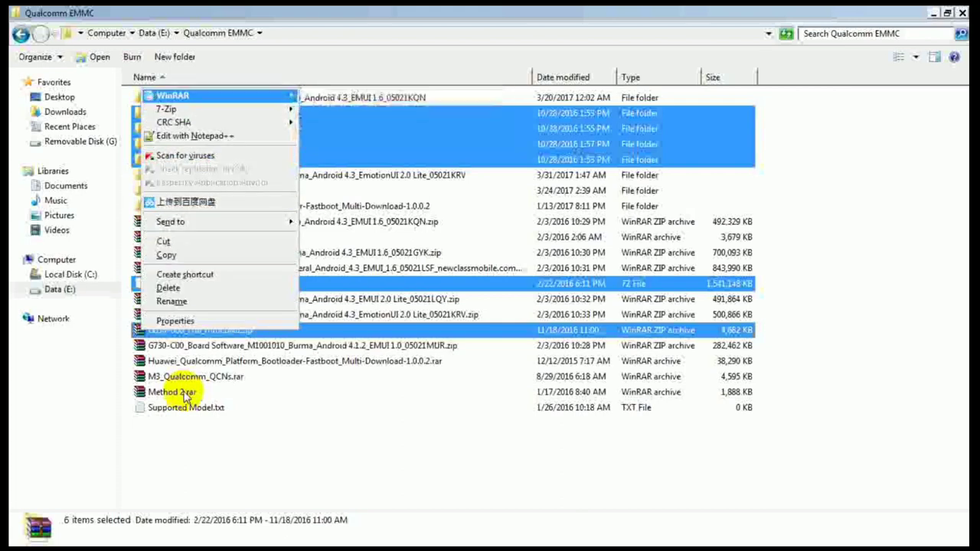
{"action": "key", "text": "Down"}
{"action": "key", "text": "Down"}
{"action": "key", "text": "Down"}
{"action": "key", "text": "Down"}
{"action": "key", "text": "Down"}
{"action": "key", "text": "Down"}
{"action": "key", "text": "Down"}
{"action": "key", "text": "Down"}
{"action": "key", "text": "Down"}
{"action": "key", "text": "Down"}
{"action": "key", "text": "Down"}
{"action": "key", "text": "Down"}
{"action": "key", "text": "Return"}
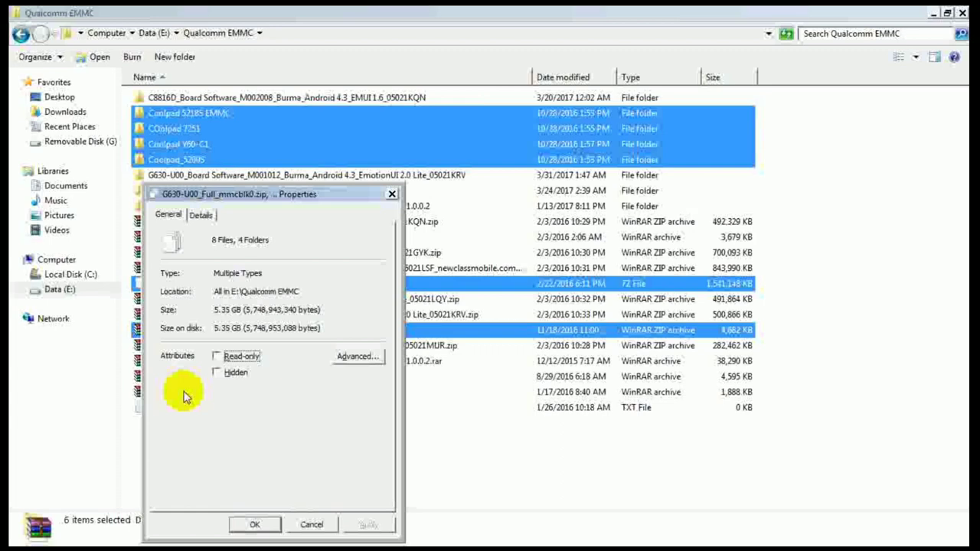
{"action": "left_click", "coordinate": [314, 525]}
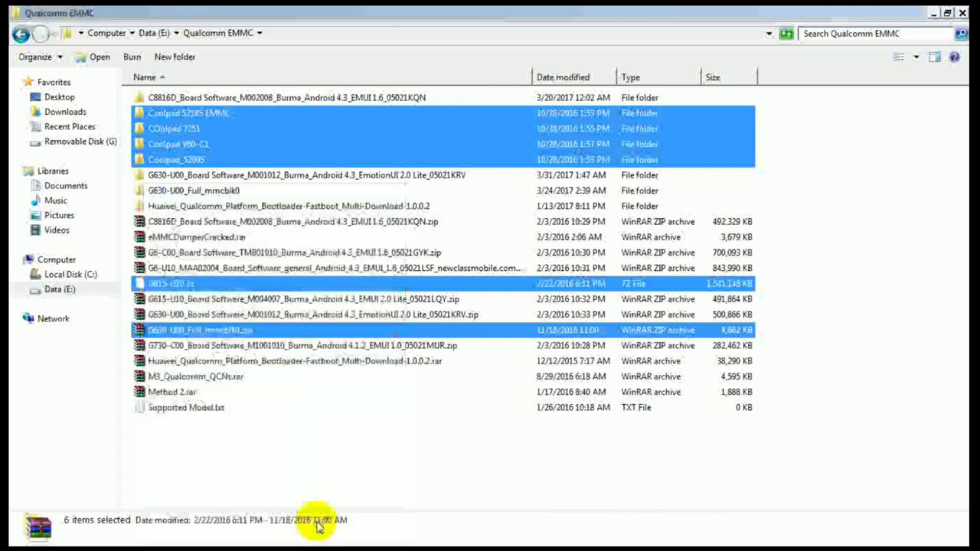
{"action": "left_click", "coordinate": [298, 458]}
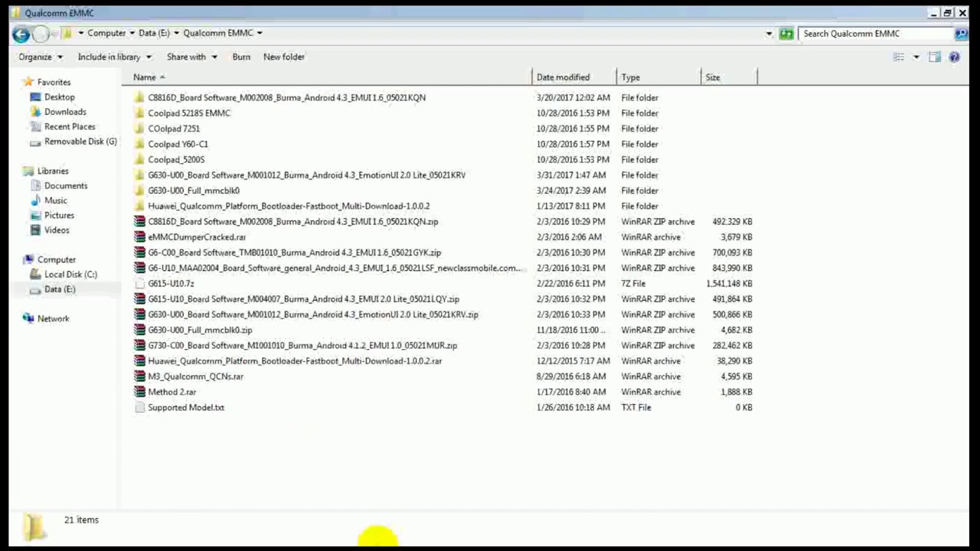
Step: Bring Notepad++ to the front and switch to the Qualcomm.txt flashing notes
{"action": "mouse_move", "coordinate": [375, 542]}
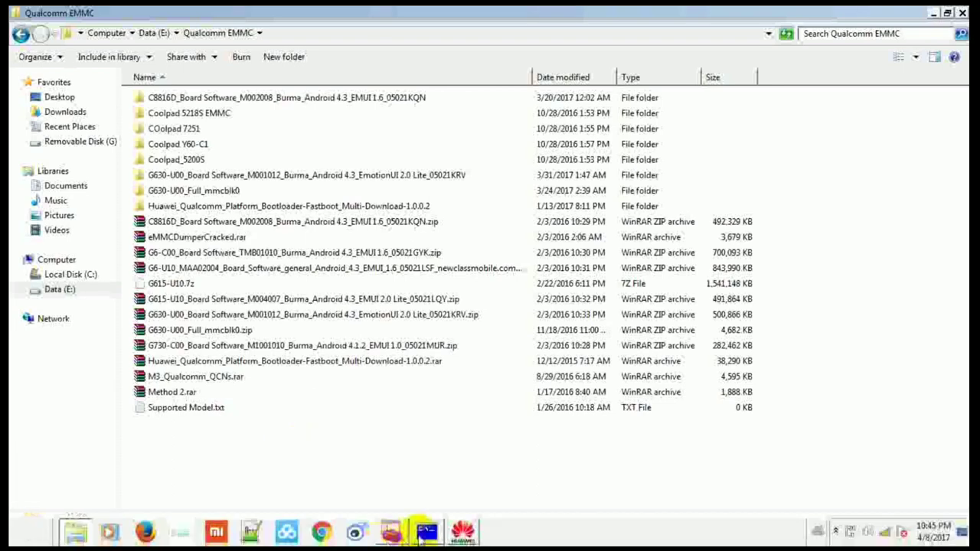
{"action": "left_click", "coordinate": [252, 534]}
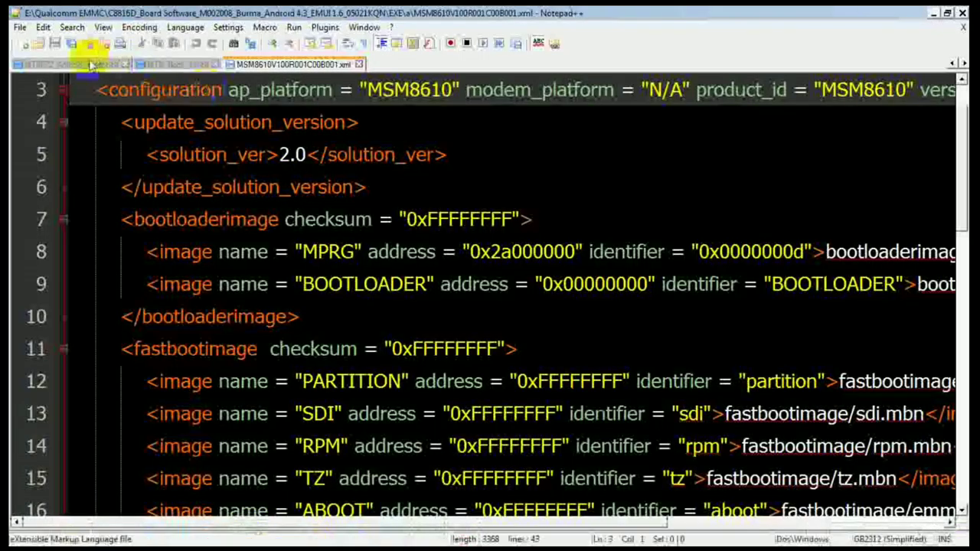
{"action": "left_click", "coordinate": [959, 65]}
{"action": "left_click", "coordinate": [956, 64]}
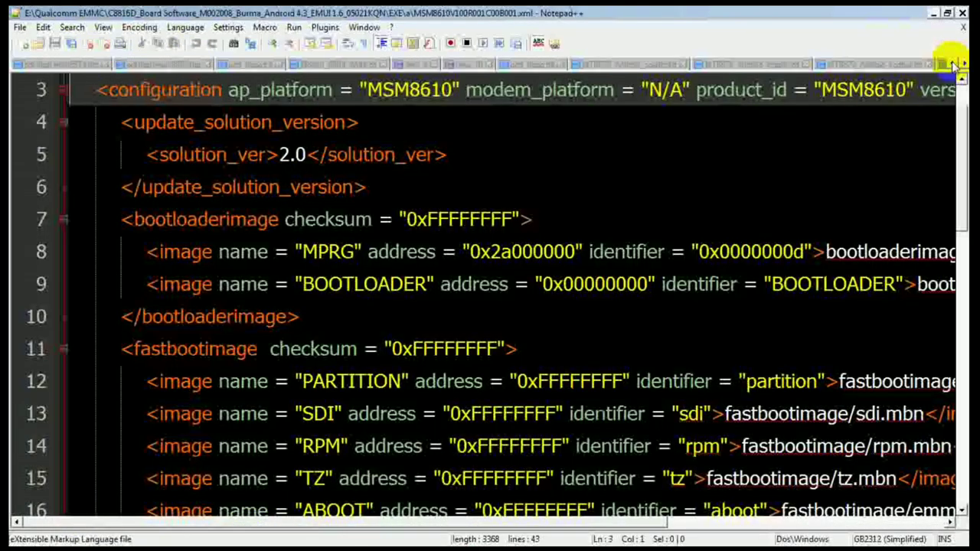
{"action": "left_click", "coordinate": [956, 65]}
{"action": "left_click", "coordinate": [954, 65]}
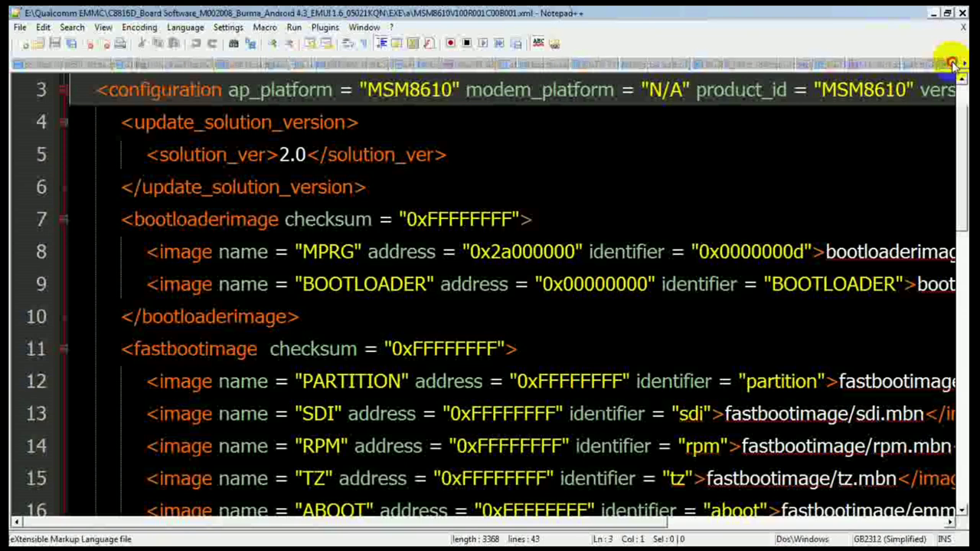
{"action": "left_click", "coordinate": [953, 64]}
{"action": "left_click", "coordinate": [954, 65]}
{"action": "left_click", "coordinate": [954, 65]}
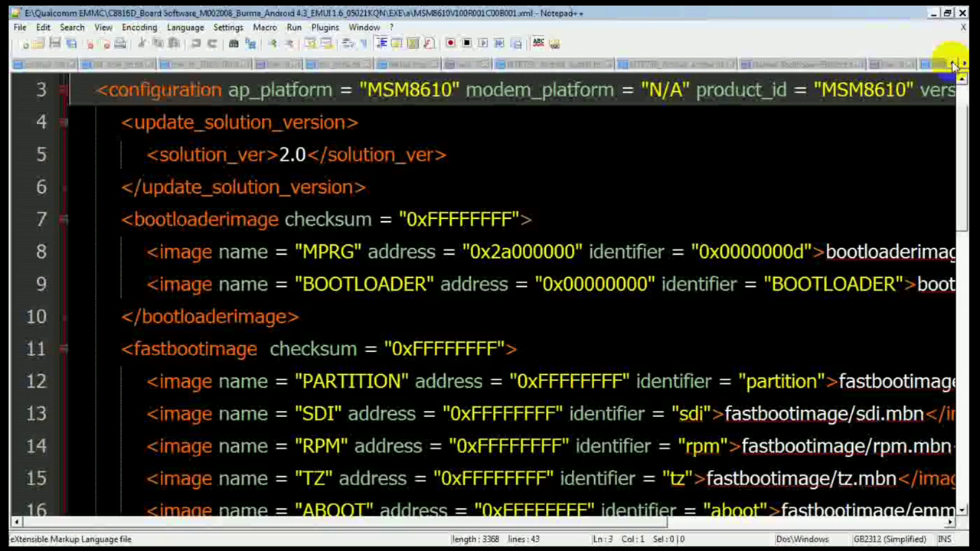
{"action": "left_click", "coordinate": [954, 65]}
{"action": "left_click", "coordinate": [954, 64]}
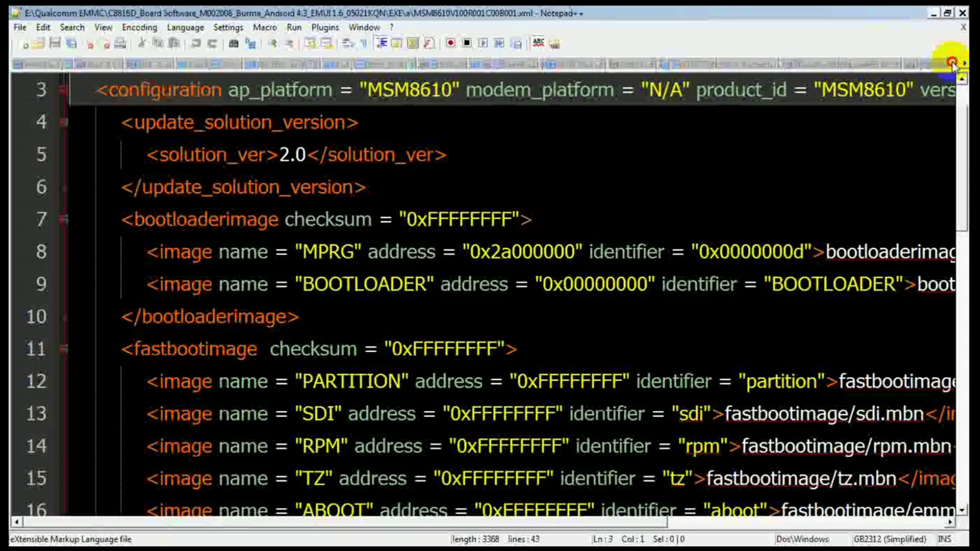
{"action": "left_click", "coordinate": [954, 64]}
{"action": "left_click", "coordinate": [954, 64]}
{"action": "left_click", "coordinate": [954, 65]}
{"action": "left_click", "coordinate": [954, 65]}
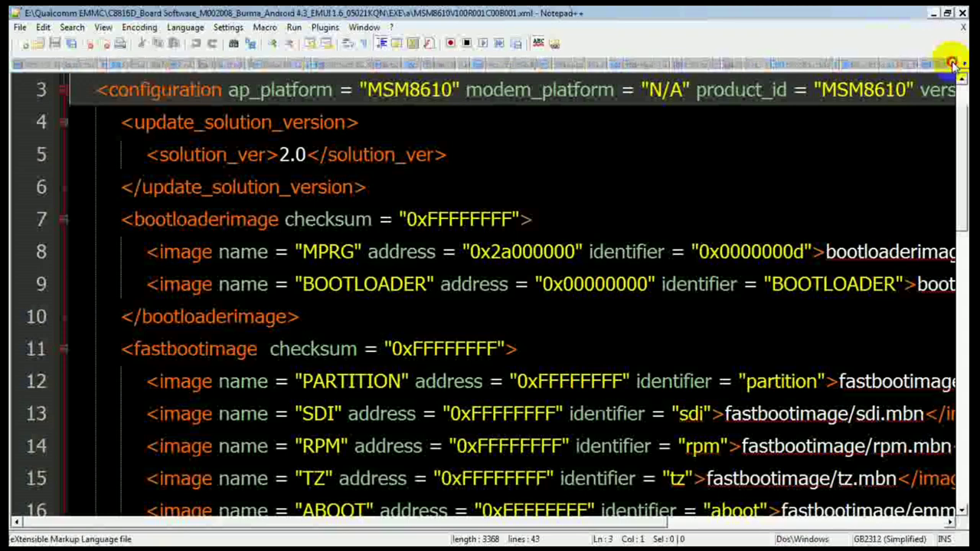
{"action": "left_click", "coordinate": [954, 64]}
{"action": "left_click", "coordinate": [953, 64]}
{"action": "left_click", "coordinate": [954, 64]}
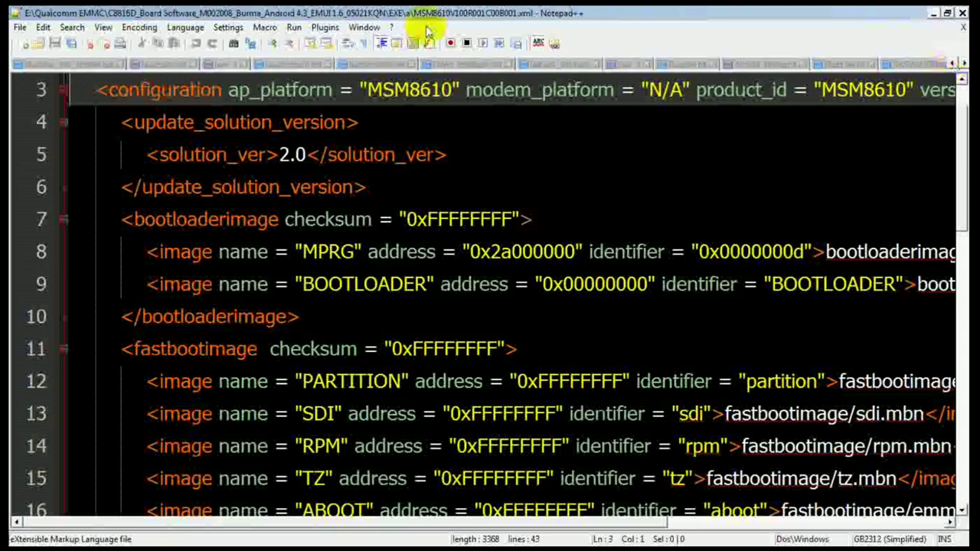
{"action": "left_click", "coordinate": [176, 67]}
Step: Move through the Qdloader steps to the Qualcomm MMC Storage Mode section heading
{"action": "left_click", "coordinate": [422, 223]}
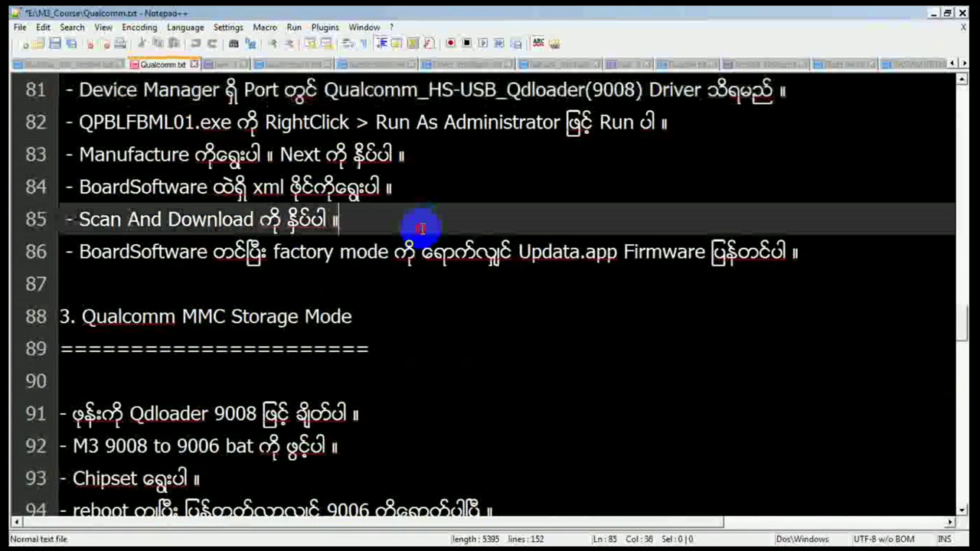
{"action": "key", "text": "Up"}
{"action": "key", "text": "Up"}
{"action": "key", "text": "Up"}
{"action": "key", "text": "Up"}
{"action": "key", "text": "Up"}
{"action": "key", "text": "Up"}
{"action": "key", "text": "Up"}
{"action": "key", "text": "Up"}
{"action": "key", "text": "Up"}
{"action": "key", "text": "Up"}
{"action": "key", "text": "Up"}
{"action": "key", "text": "Up"}
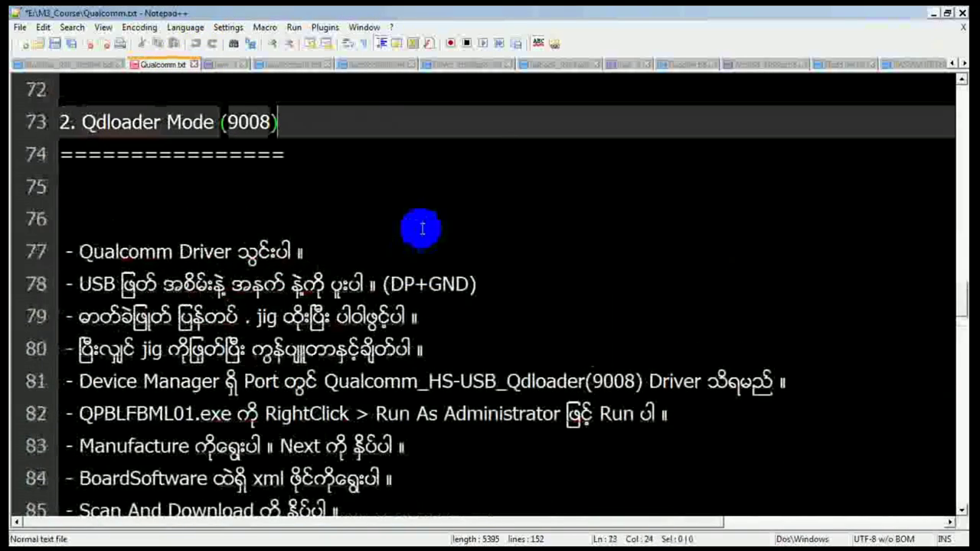
{"action": "key", "text": "Down"}
{"action": "key", "text": "Down"}
{"action": "key", "text": "Down"}
{"action": "key", "text": "Down"}
{"action": "key", "text": "Down"}
{"action": "key", "text": "Down"}
{"action": "key", "text": "Down"}
{"action": "key", "text": "Down"}
{"action": "key", "text": "Down"}
{"action": "key", "text": "Down"}
{"action": "key", "text": "Down"}
{"action": "key", "text": "Down"}
{"action": "key", "text": "Down"}
{"action": "key", "text": "Down"}
{"action": "key", "text": "Down"}
{"action": "key", "text": "Down"}
{"action": "key", "text": "Down"}
{"action": "key", "text": "Down"}
{"action": "key", "text": "Down"}
{"action": "key", "text": "Down"}
{"action": "key", "text": "Down"}
{"action": "key", "text": "Down"}
{"action": "key", "text": "Down"}
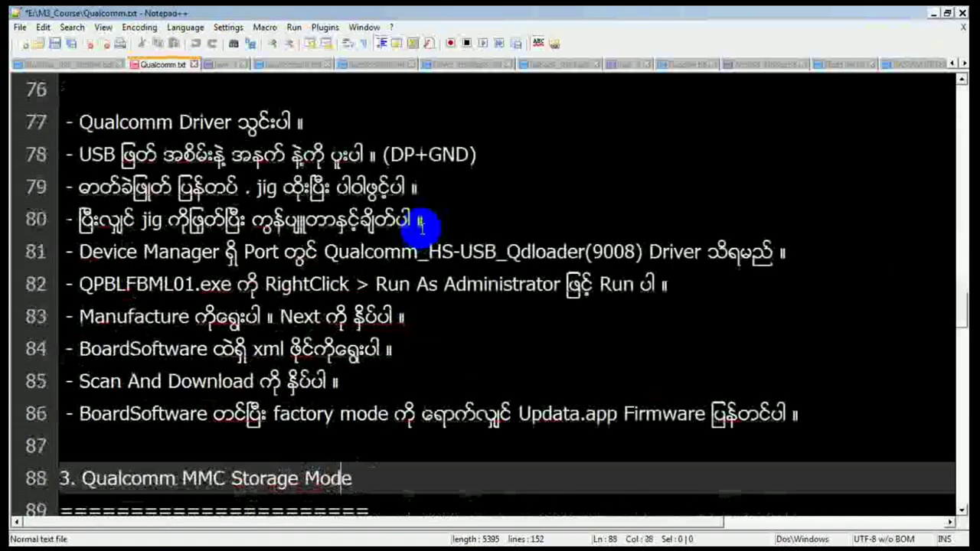
{"action": "key", "text": "Down"}
{"action": "key", "text": "Down"}
{"action": "key", "text": "Down"}
{"action": "key", "text": "Up"}
{"action": "key", "text": "Up"}
{"action": "key", "text": "Up"}
{"action": "key", "text": "Up"}
{"action": "key", "text": "Up"}
{"action": "key", "text": "Up"}
{"action": "key", "text": "Up"}
{"action": "key", "text": "Up"}
{"action": "key", "text": "Up"}
{"action": "key", "text": "Up"}
{"action": "key", "text": "Up"}
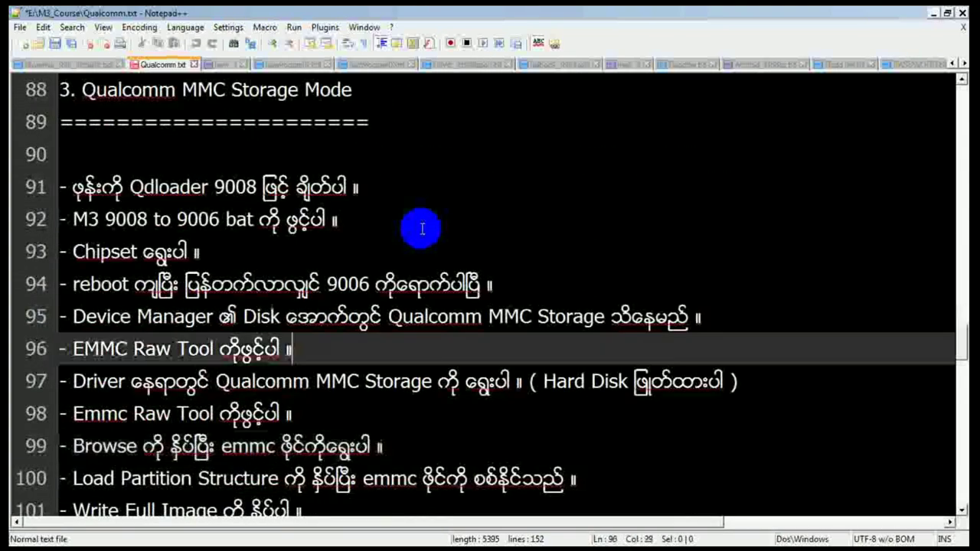
{"action": "key", "text": "Down"}
{"action": "key", "text": "Down"}
{"action": "key", "text": "Down"}
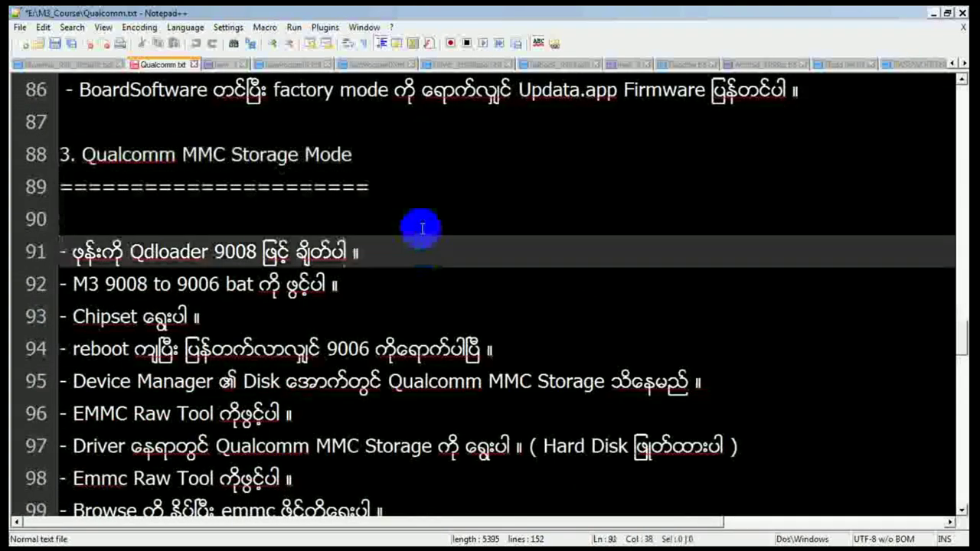
{"action": "key", "text": "Up"}
{"action": "key", "text": "Up"}
{"action": "key", "text": "Up"}
{"action": "key", "text": "End"}
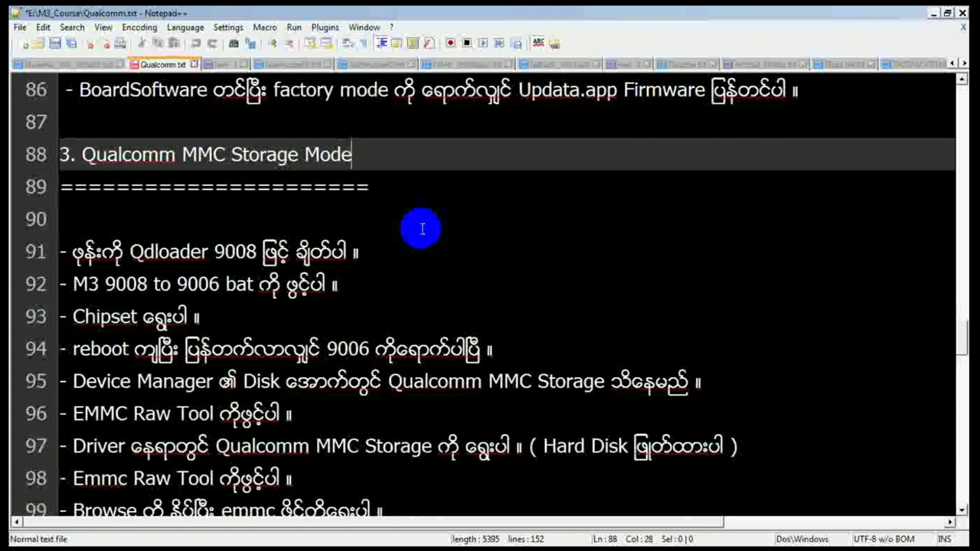
{"action": "key", "text": "Down"}
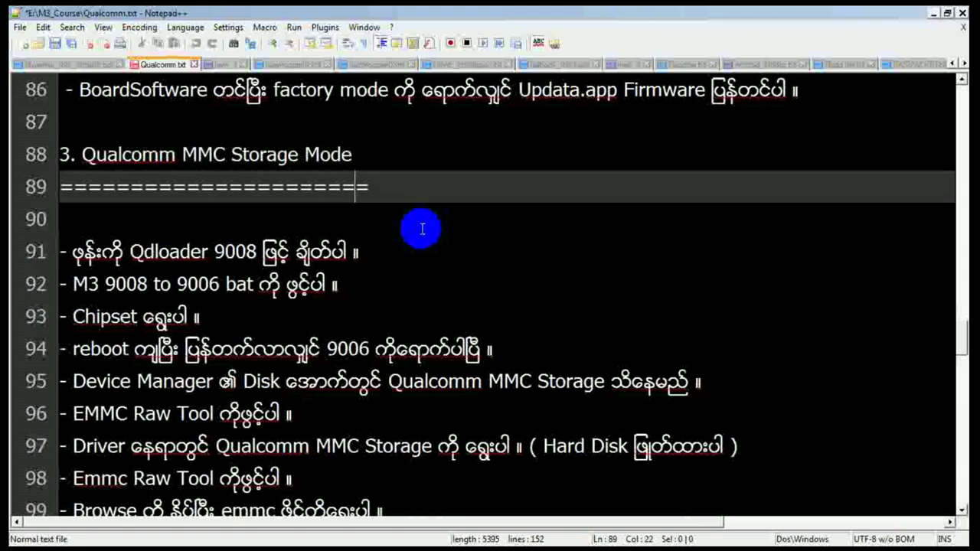
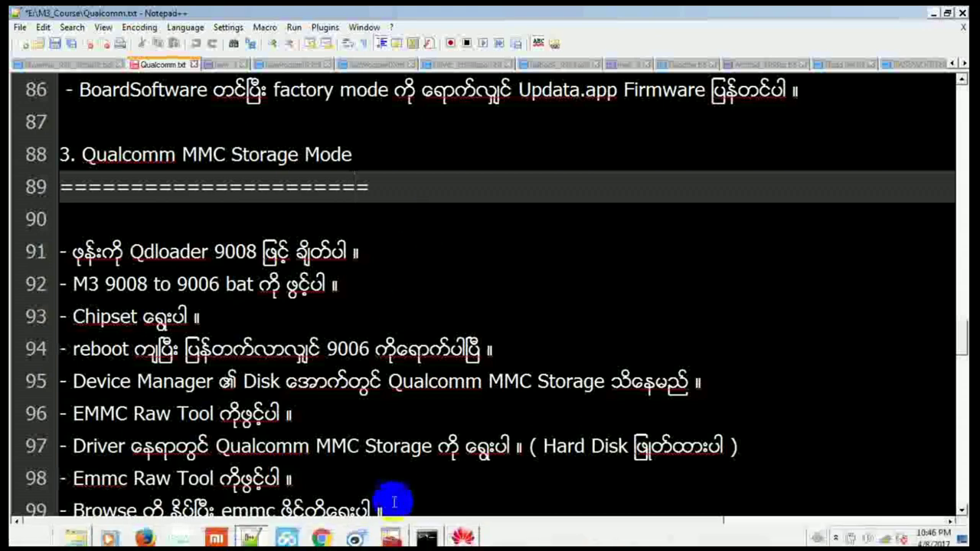
Step: Replace the old fastboot flash command with adb shell, run it, then abort it
{"action": "left_click", "coordinate": [429, 532]}
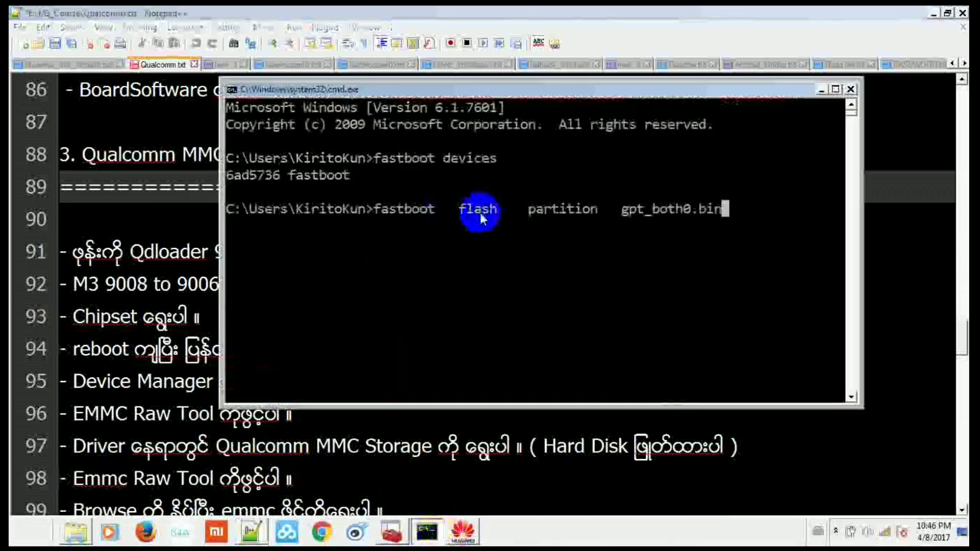
{"action": "key", "text": "BackSpace"}
{"action": "key", "text": "BackSpace"}
{"action": "key", "text": "BackSpace"}
{"action": "key", "text": "BackSpace"}
{"action": "key", "text": "BackSpace"}
{"action": "key", "text": "BackSpace"}
{"action": "key", "text": "BackSpace"}
{"action": "key", "text": "BackSpace"}
{"action": "key", "text": "BackSpace"}
{"action": "key", "text": "BackSpace"}
{"action": "key", "text": "BackSpace"}
{"action": "key", "text": "BackSpace"}
{"action": "key", "text": "BackSpace"}
{"action": "key", "text": "BackSpace"}
{"action": "key", "text": "BackSpace"}
{"action": "key", "text": "BackSpace"}
{"action": "key", "text": "BackSpace"}
{"action": "key", "text": "BackSpace"}
{"action": "key", "text": "BackSpace"}
{"action": "key", "text": "BackSpace"}
{"action": "key", "text": "BackSpace"}
{"action": "key", "text": "BackSpace"}
{"action": "key", "text": "BackSpace"}
{"action": "key", "text": "BackSpace"}
{"action": "key", "text": "BackSpace"}
{"action": "key", "text": "BackSpace"}
{"action": "key", "text": "BackSpace"}
{"action": "key", "text": "BackSpace"}
{"action": "key", "text": "BackSpace"}
{"action": "key", "text": "BackSpace"}
{"action": "key", "text": "BackSpace"}
{"action": "key", "text": "BackSpace"}
{"action": "key", "text": "BackSpace"}
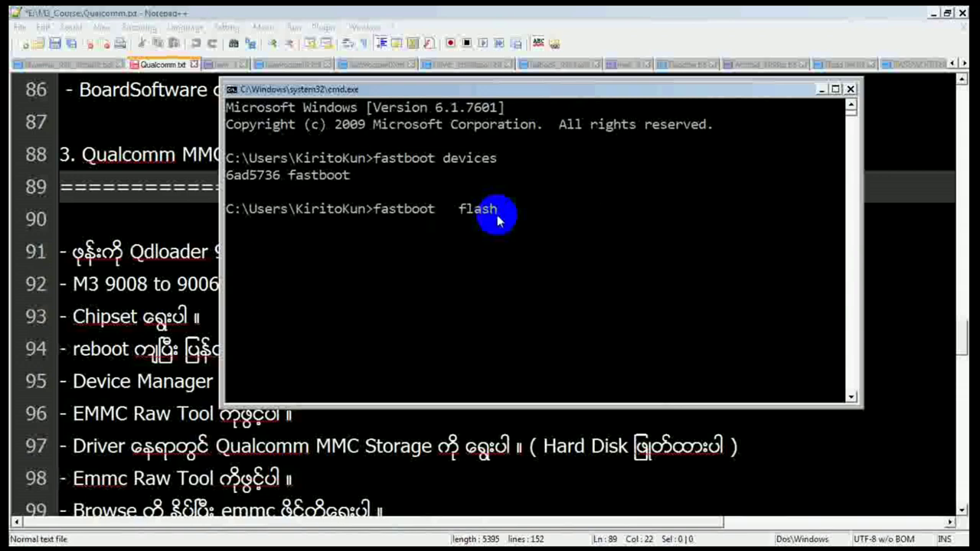
{"action": "type", "text": "adb"}
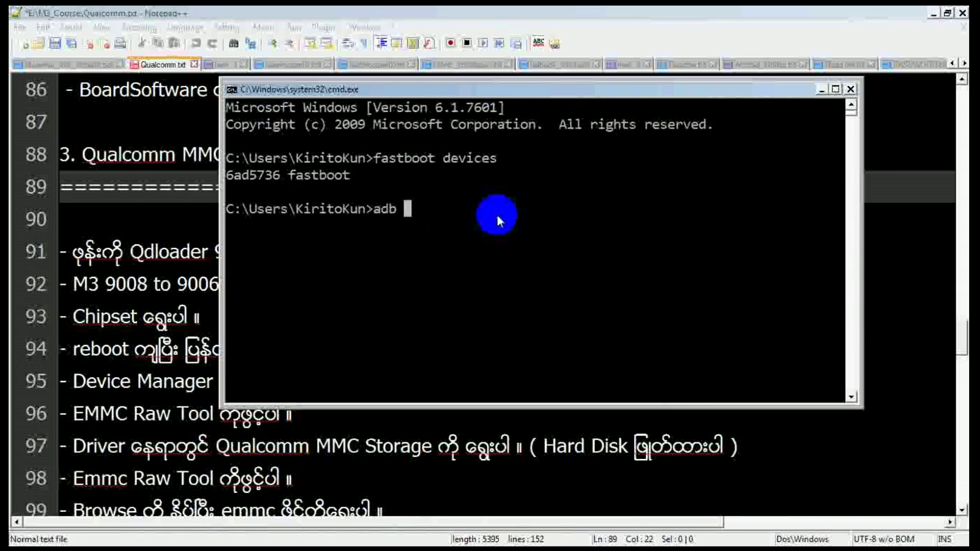
{"action": "type", "text": " shell  su  -c  "}
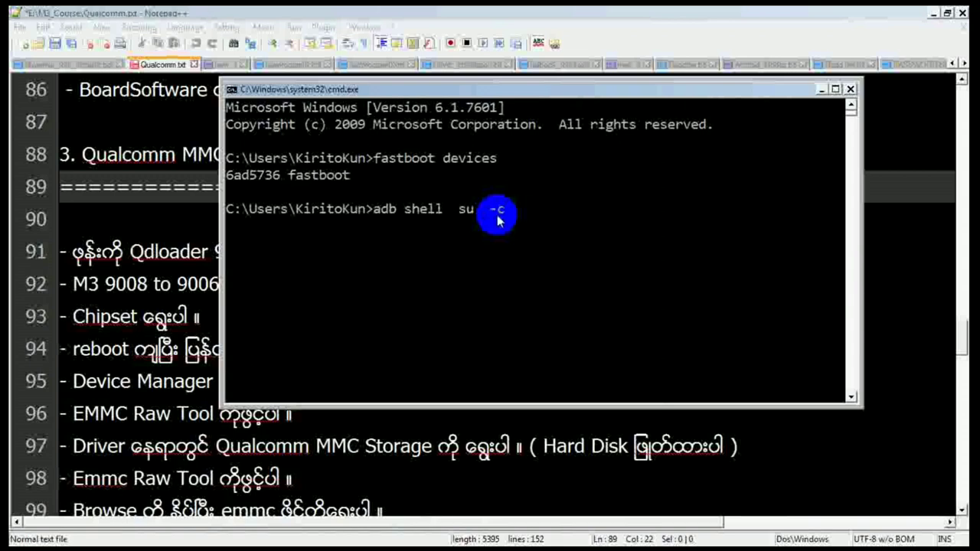
{"action": "type", "text": "\"\""}
{"action": "key", "text": "BackSpace"}
{"action": "key", "text": "BackSpace"}
{"action": "key", "text": "BackSpace"}
{"action": "key", "text": "BackSpace"}
{"action": "key", "text": "BackSpace"}
{"action": "key", "text": "BackSpace"}
{"action": "key", "text": "BackSpace"}
{"action": "key", "text": "BackSpace"}
{"action": "key", "text": "BackSpace"}
{"action": "key", "text": "BackSpace"}
{"action": "key", "text": "Return"}
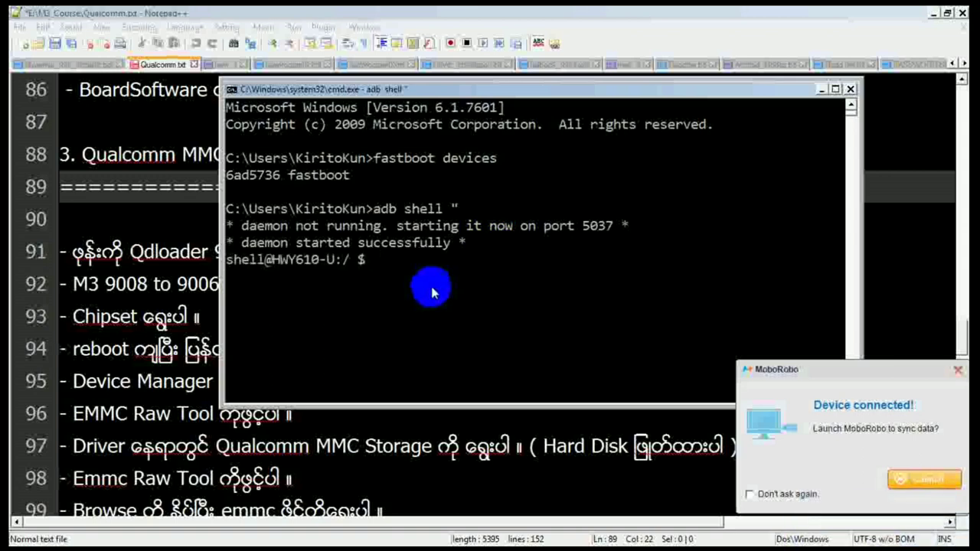
{"action": "key", "text": "ctrl+c"}
Step: Clear the console with cls, start adb shell again and elevate to root with su
{"action": "type", "text": "susugfiefgbie"}
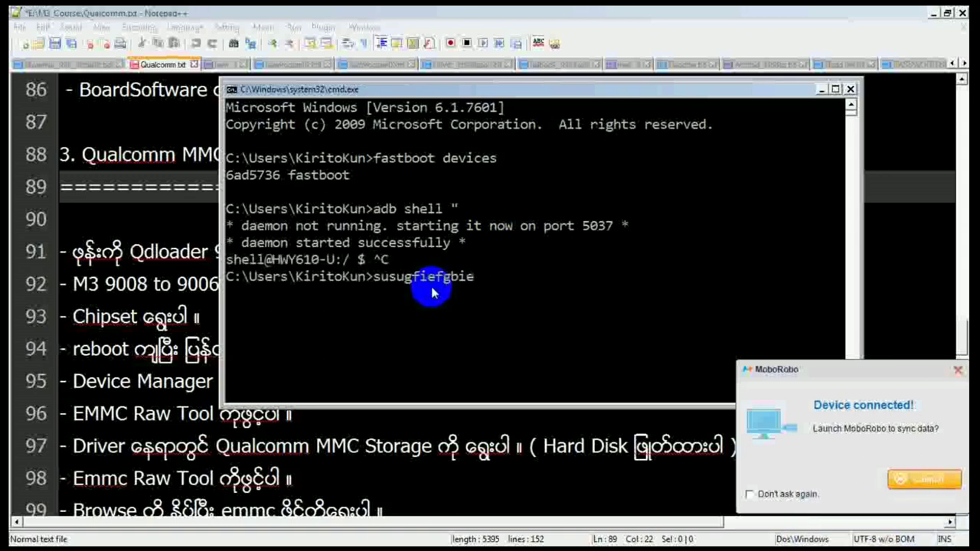
{"action": "key", "text": "BackSpace"}
{"action": "key", "text": "BackSpace"}
{"action": "key", "text": "BackSpace"}
{"action": "key", "text": "BackSpace"}
{"action": "key", "text": "BackSpace"}
{"action": "key", "text": "BackSpace"}
{"action": "key", "text": "BackSpace"}
{"action": "key", "text": "BackSpace"}
{"action": "key", "text": "BackSpace"}
{"action": "key", "text": "BackSpace"}
{"action": "key", "text": "BackSpace"}
{"action": "key", "text": "BackSpace"}
{"action": "key", "text": "BackSpace"}
{"action": "type", "text": "cls"}
{"action": "key", "text": "Return"}
{"action": "type", "text": "ad"}
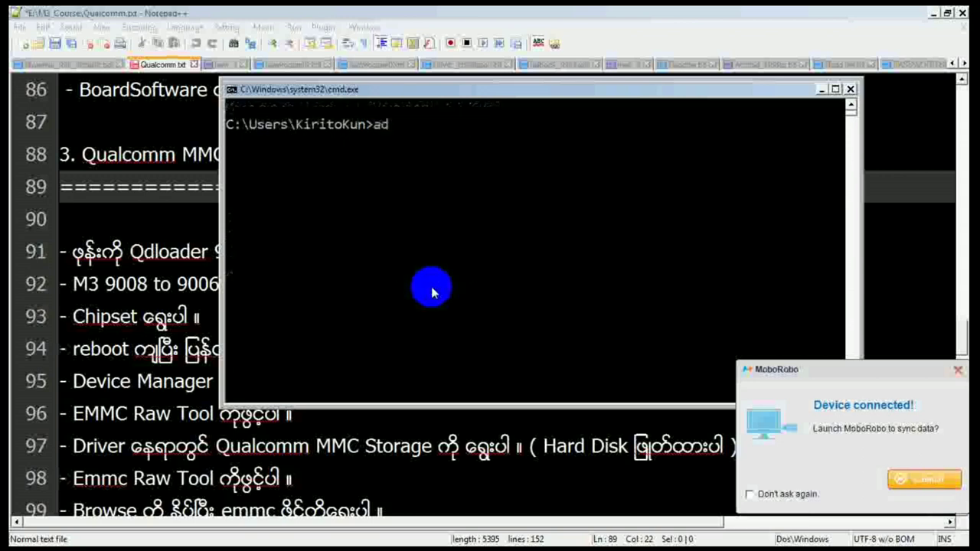
{"action": "type", "text": "b shell"}
{"action": "key", "text": "Return"}
{"action": "type", "text": "s"}
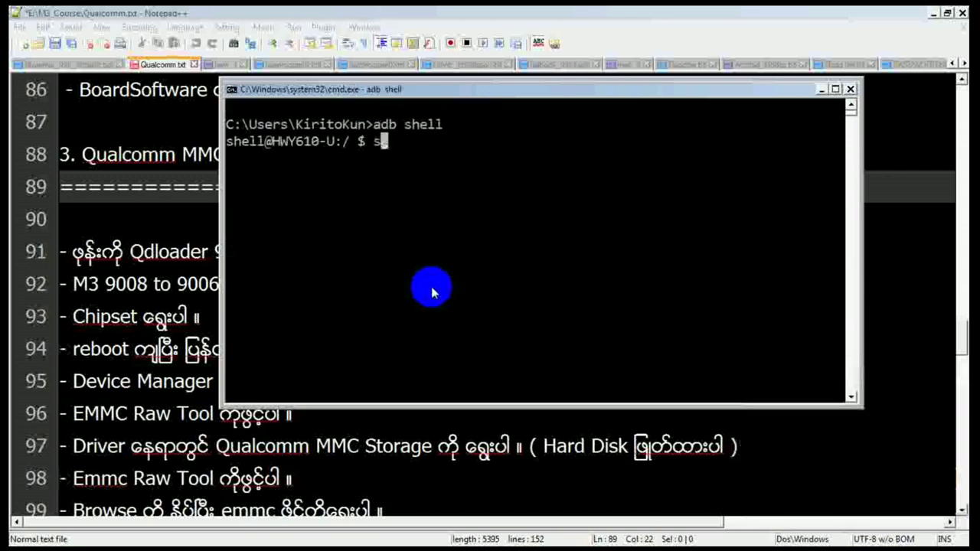
{"action": "type", "text": "u"}
{"action": "key", "text": "Return"}
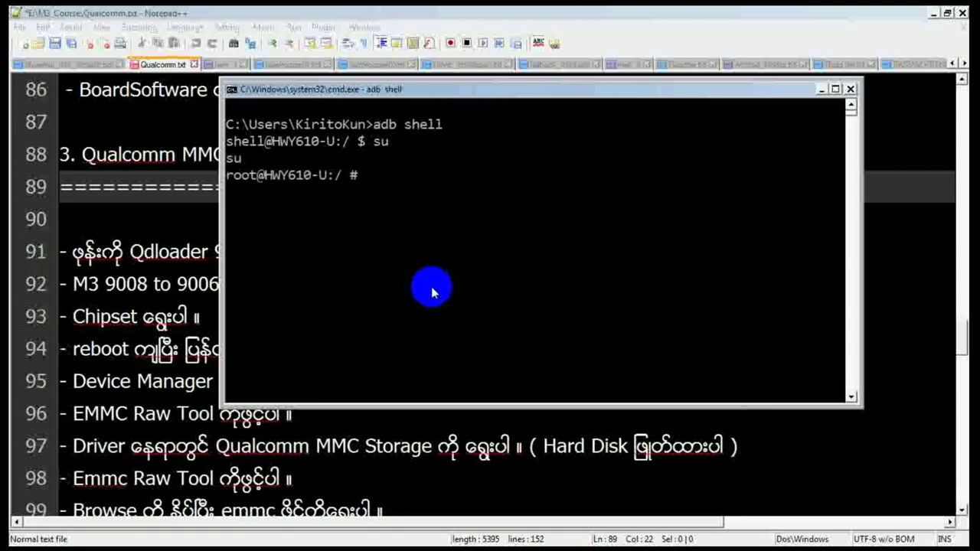
Step: Type dd if=/dev/block/mmcblk0 of=/storage/sdcard1/mmcblk0_Y610-U00.img at the root prompt
{"action": "type", "text": "dd if=/dev"}
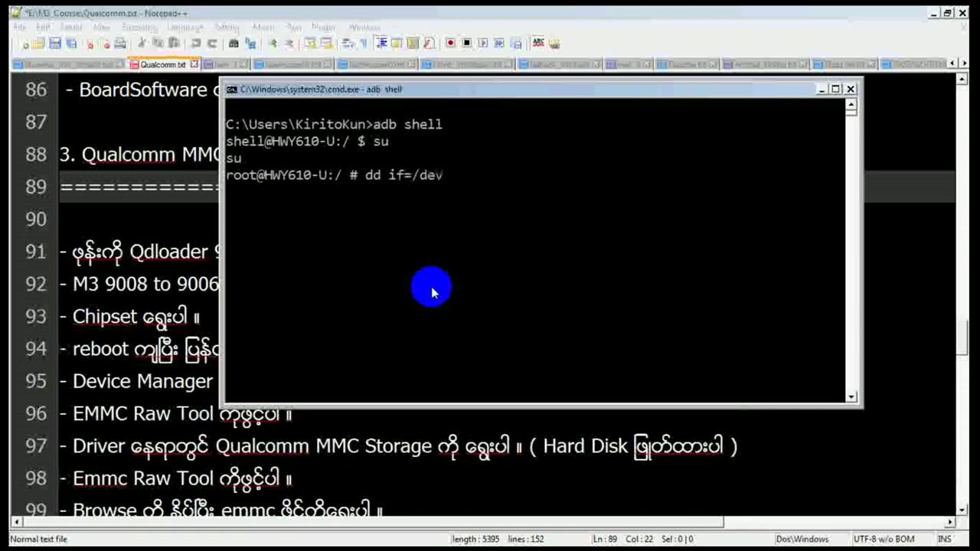
{"action": "type", "text": "/block/"}
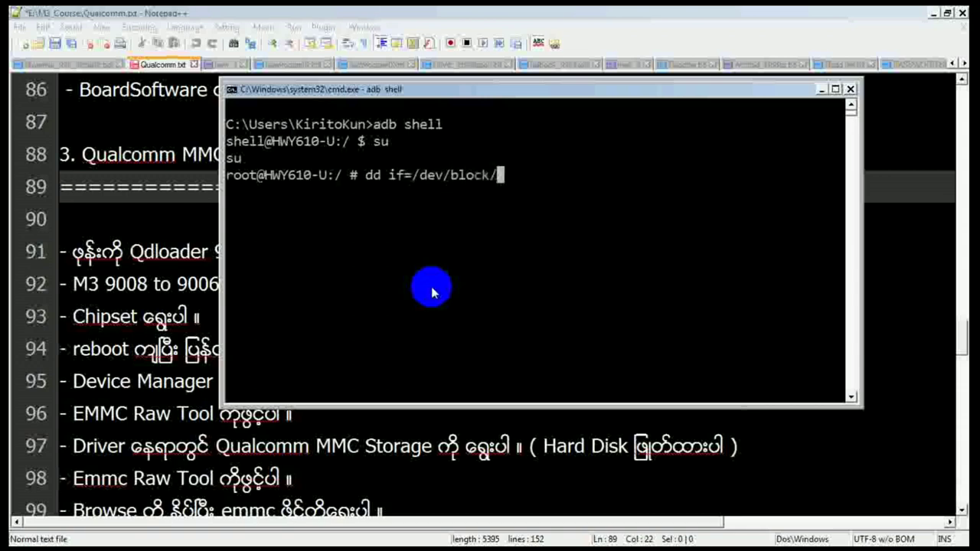
{"action": "type", "text": "mmcblk"}
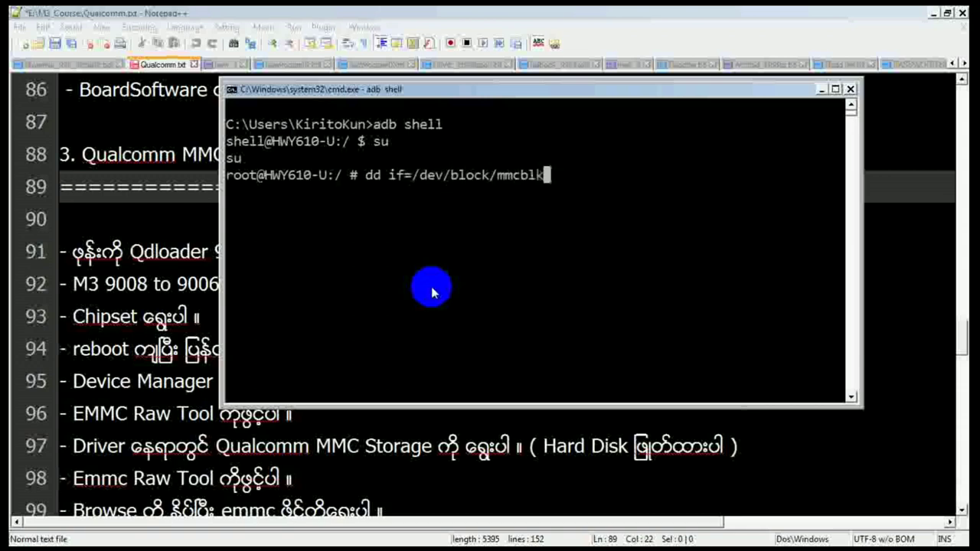
{"action": "type", "text": "0  of=/"}
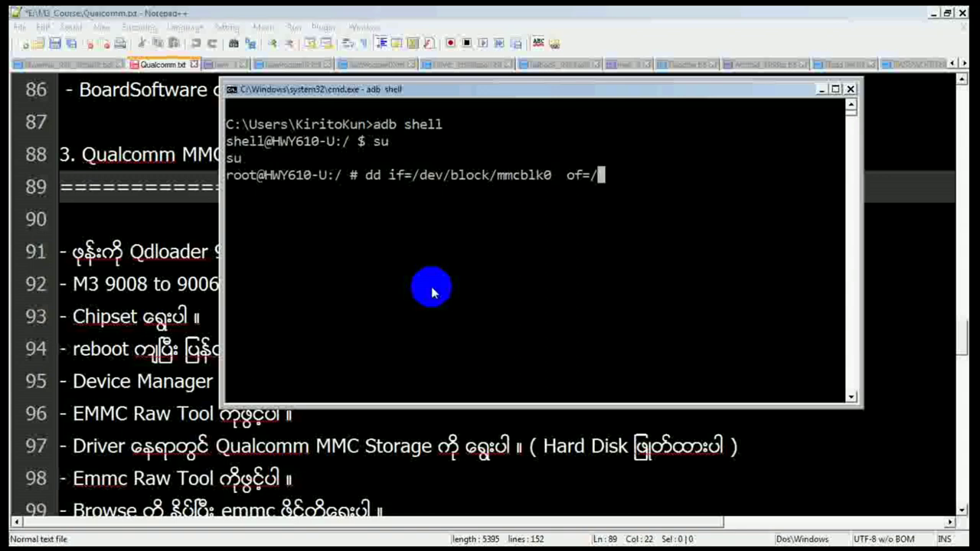
{"action": "type", "text": "storage/sdcard1/"}
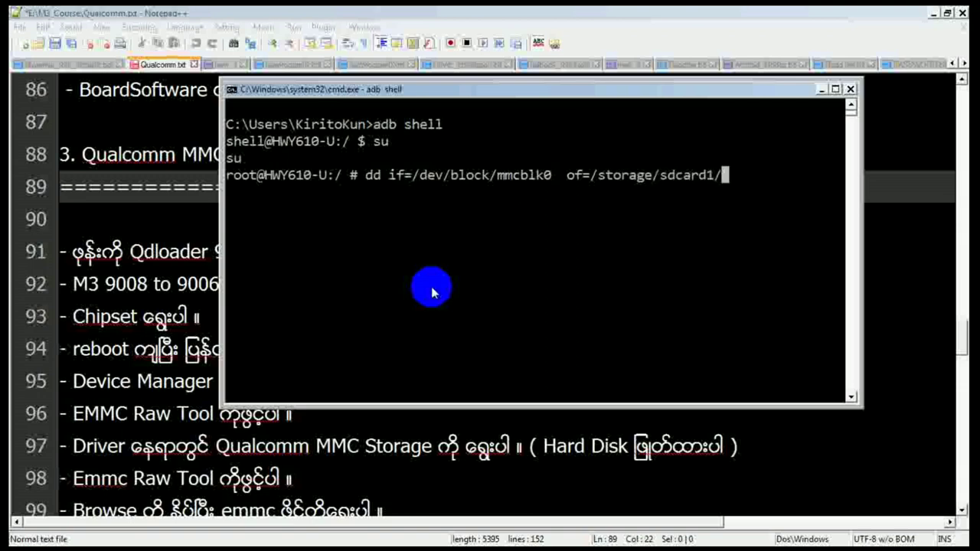
{"action": "type", "text": "mmcblk0"}
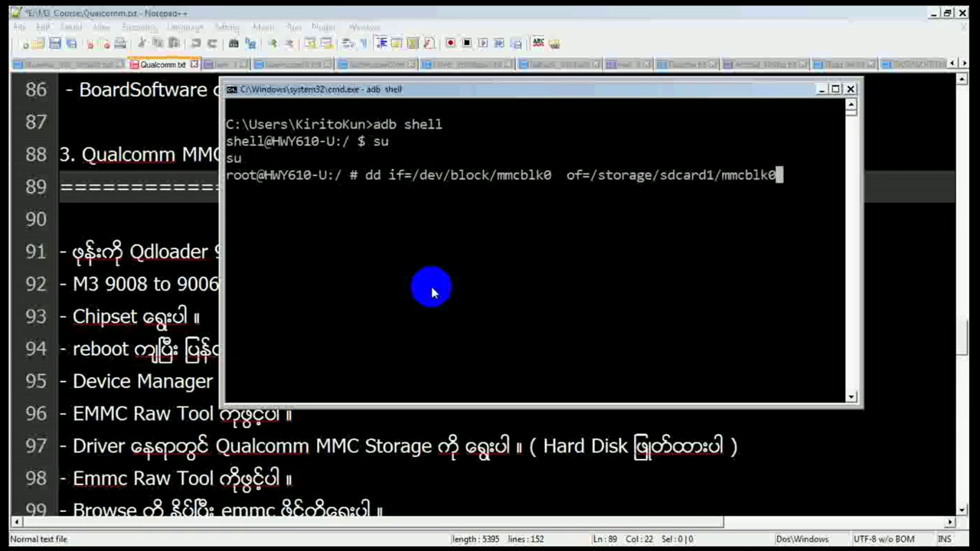
{"action": "type", "text": "_Y610-U00"}
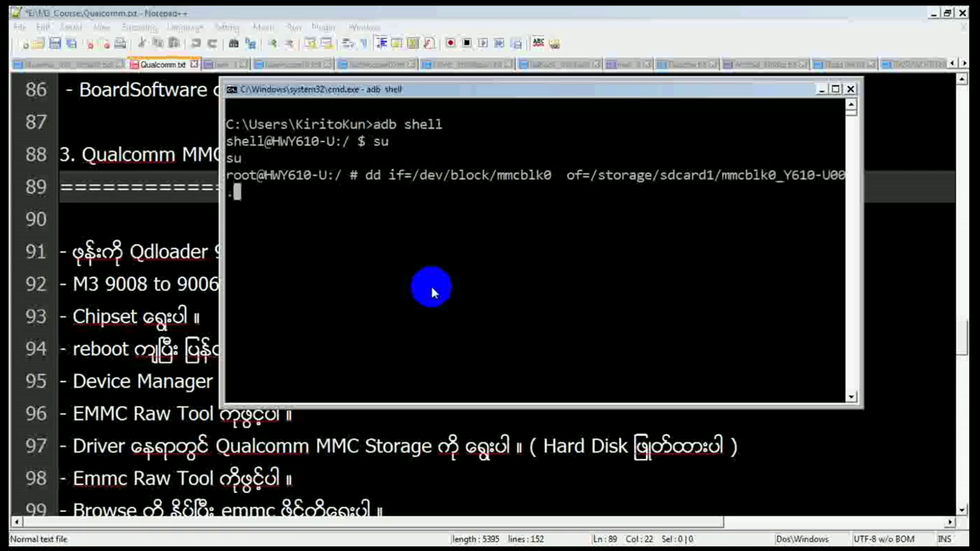
{"action": "type", "text": ".img"}
Step: Review the Backup Block0 adb dd command on line 106 of the Qualcomm notes
{"action": "left_click", "coordinate": [81, 318]}
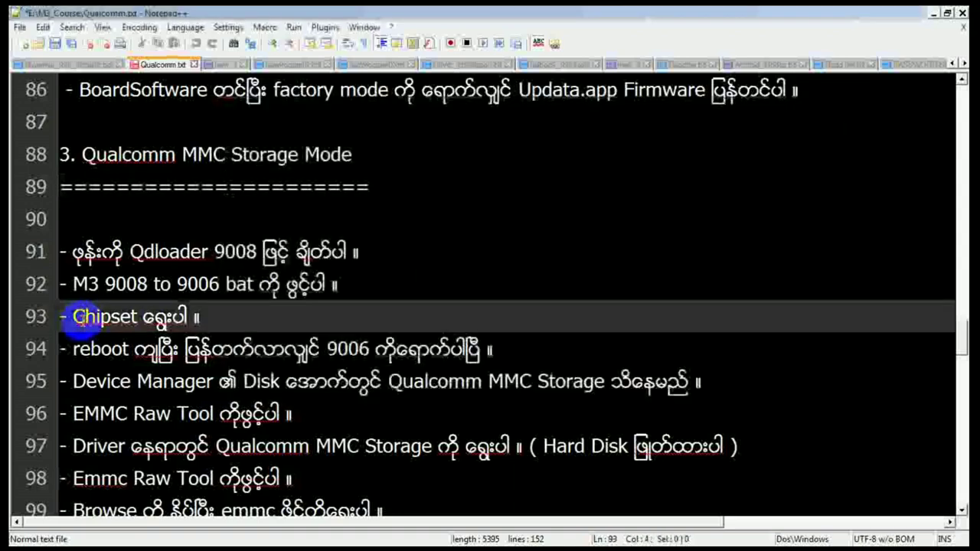
{"action": "key", "text": "Down"}
{"action": "key", "text": "Down"}
{"action": "key", "text": "Down"}
{"action": "key", "text": "Down"}
{"action": "key", "text": "Down"}
{"action": "key", "text": "Down"}
{"action": "key", "text": "Down"}
{"action": "key", "text": "Down"}
{"action": "key", "text": "Down"}
{"action": "key", "text": "Down"}
{"action": "key", "text": "Down"}
{"action": "key", "text": "Down"}
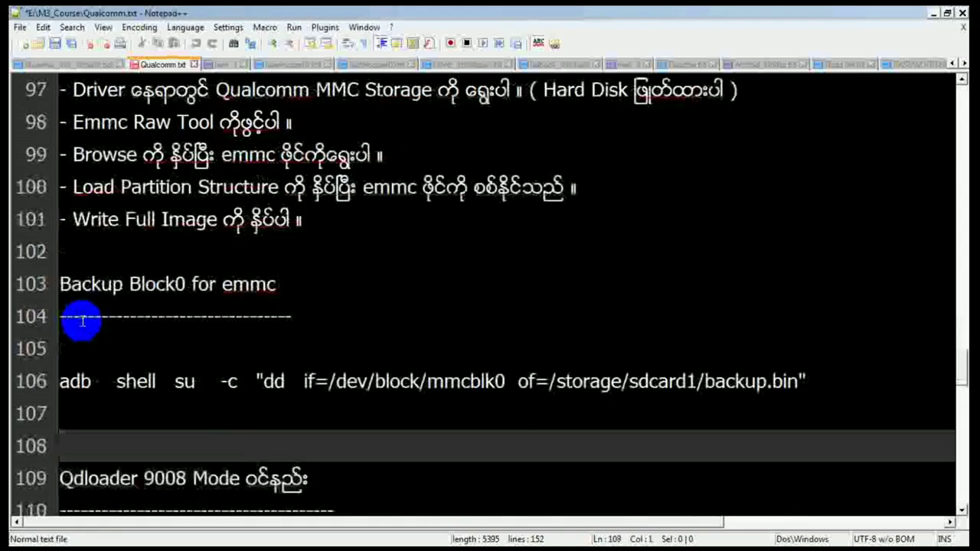
{"action": "key", "text": "Down"}
{"action": "key", "text": "End"}
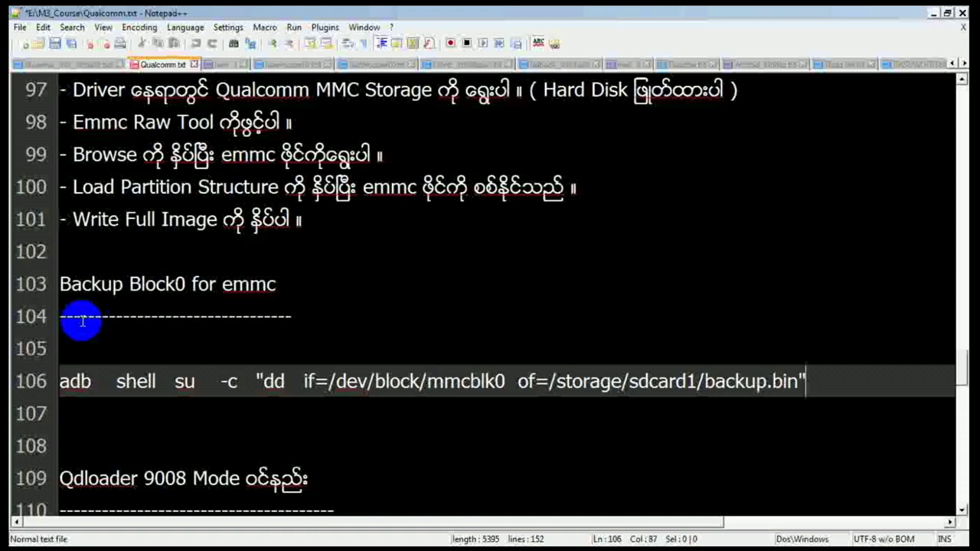
{"action": "key", "text": "Left"}
{"action": "key", "text": "ctrl+Left"}
{"action": "key", "text": "ctrl+Left"}
{"action": "key", "text": "ctrl+Left"}
{"action": "key", "text": "ctrl+Left"}
{"action": "key", "text": "ctrl+Left"}
{"action": "key", "text": "ctrl+Left"}
{"action": "key", "text": "ctrl+Left"}
{"action": "key", "text": "ctrl+Left"}
{"action": "key", "text": "ctrl+Left"}
{"action": "key", "text": "ctrl+Left"}
{"action": "key", "text": "ctrl+Left"}
{"action": "key", "text": "ctrl+Left"}
{"action": "key", "text": "ctrl+Left"}
{"action": "key", "text": "ctrl+Left"}
{"action": "key", "text": "ctrl+Left"}
{"action": "key", "text": "ctrl+Left"}
{"action": "key", "text": "Left"}
{"action": "key", "text": "Left"}
{"action": "key", "text": "Left"}
{"action": "key", "text": "Left"}
{"action": "key", "text": "Left"}
{"action": "key", "text": "Left"}
{"action": "key", "text": "Left"}
{"action": "key", "text": "Left"}
{"action": "key", "text": "Right"}
{"action": "key", "text": "Right"}
{"action": "key", "text": "Right"}
{"action": "key", "text": "Right"}
{"action": "key", "text": "Right"}
{"action": "key", "text": "Right"}
{"action": "key", "text": "Right"}
{"action": "key", "text": "Right"}
{"action": "key", "text": "Right"}
{"action": "key", "text": "Right"}
{"action": "key", "text": "Right"}
{"action": "key", "text": "Right"}
{"action": "key", "text": "Right"}
{"action": "key", "text": "Right"}
{"action": "key", "text": "Right"}
{"action": "key", "text": "Right"}
{"action": "key", "text": "Right"}
{"action": "key", "text": "Right"}
{"action": "key", "text": "Right"}
{"action": "key", "text": "Right"}
{"action": "key", "text": "Right"}
{"action": "key", "text": "Right"}
{"action": "key", "text": "Right"}
{"action": "key", "text": "Right"}
{"action": "key", "text": "Right"}
{"action": "key", "text": "Right"}
{"action": "key", "text": "Right"}
{"action": "key", "text": "Right"}
{"action": "key", "text": "Right"}
{"action": "key", "text": "Right"}
{"action": "key", "text": "Right"}
{"action": "key", "text": "Right"}
{"action": "key", "text": "Right"}
{"action": "key", "text": "Right"}
{"action": "key", "text": "Right"}
{"action": "key", "text": "Right"}
{"action": "key", "text": "Right"}
{"action": "key", "text": "Right"}
{"action": "key", "text": "Right"}
{"action": "key", "text": "Right"}
{"action": "key", "text": "Left"}
{"action": "key", "text": "Left"}
{"action": "key", "text": "Left"}
{"action": "key", "text": "Left"}
{"action": "key", "text": "Left"}
{"action": "key", "text": "Left"}
{"action": "key", "text": "Left"}
{"action": "key", "text": "Left"}
{"action": "key", "text": "Left"}
{"action": "key", "text": "Left"}
{"action": "key", "text": "Left"}
{"action": "key", "text": "Left"}
{"action": "key", "text": "Left"}
{"action": "key", "text": "Left"}
{"action": "key", "text": "Left"}
{"action": "key", "text": "Left"}
{"action": "key", "text": "Left"}
{"action": "key", "text": "Left"}
{"action": "key", "text": "Left"}
{"action": "key", "text": "Left"}
{"action": "key", "text": "Left"}
{"action": "key", "text": "Left"}
{"action": "key", "text": "Left"}
{"action": "key", "text": "Left"}
{"action": "key", "text": "Left"}
{"action": "key", "text": "Left"}
{"action": "key", "text": "Left"}
{"action": "key", "text": "Left"}
{"action": "key", "text": "Left"}
{"action": "key", "text": "Left"}
{"action": "key", "text": "Left"}
{"action": "key", "text": "Left"}
{"action": "key", "text": "Left"}
{"action": "key", "text": "Left"}
{"action": "key", "text": "Left"}
{"action": "key", "text": "Left"}
{"action": "key", "text": "Left"}
{"action": "key", "text": "Left"}
{"action": "key", "text": "Left"}
{"action": "key", "text": "Left"}
{"action": "key", "text": "alt+Tab"}
{"action": "key", "text": "alt+Tab"}
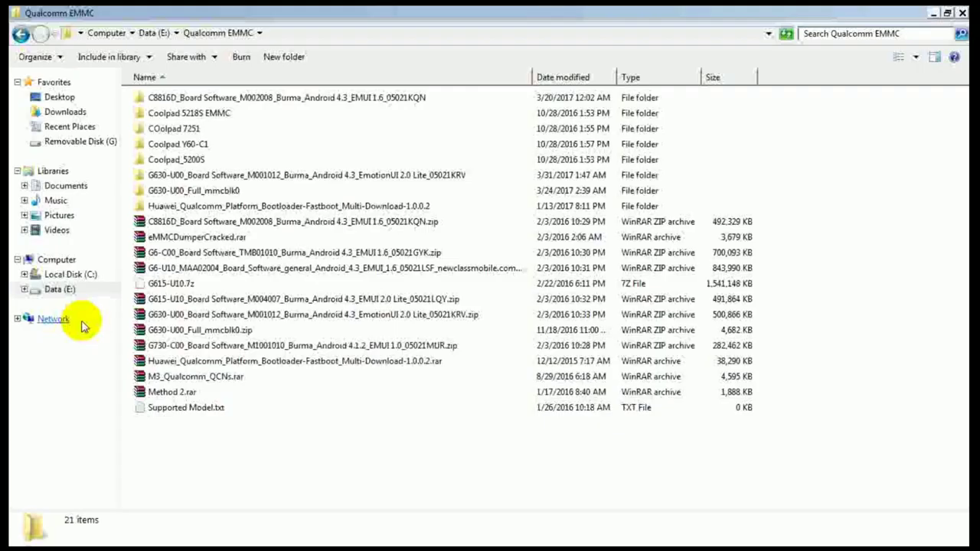
Step: Check in its Properties that Local Disk (C:) has 3.50 GB free, then return to the console
{"action": "left_click", "coordinate": [104, 32]}
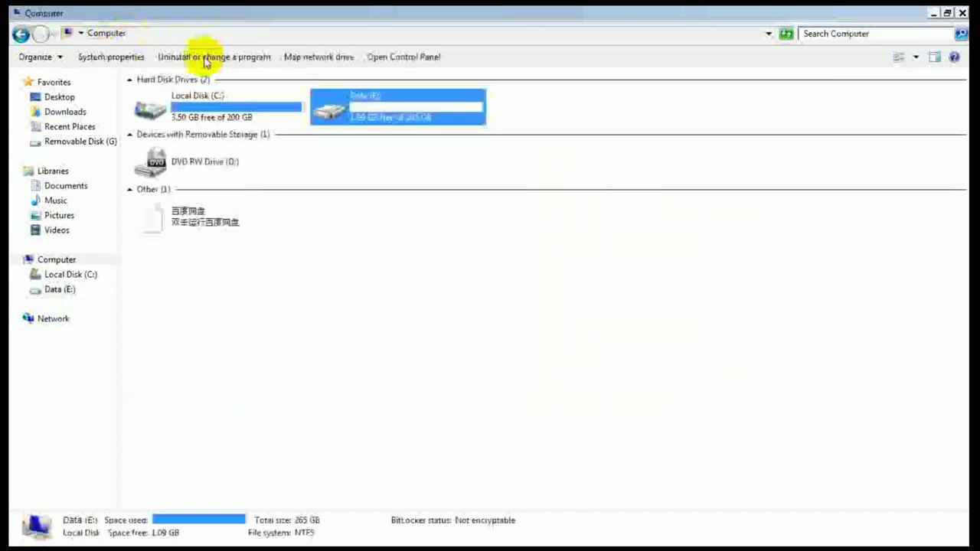
{"action": "left_click", "coordinate": [236, 99]}
{"action": "right_click", "coordinate": [239, 101]}
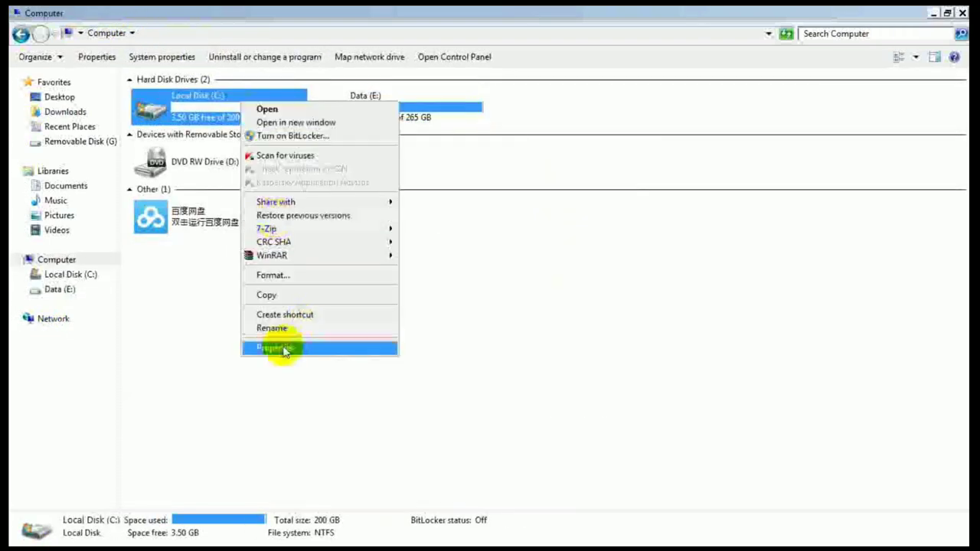
{"action": "left_click", "coordinate": [284, 349]}
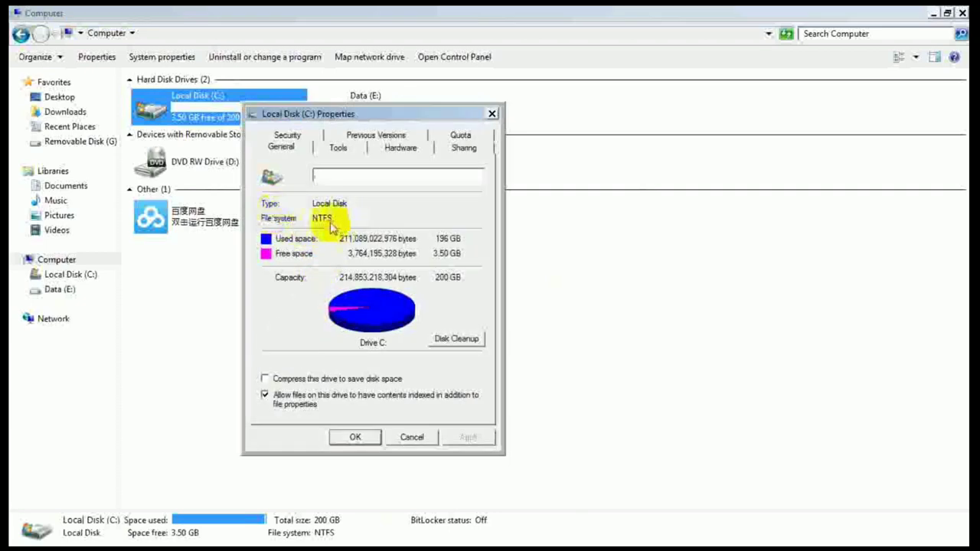
{"action": "left_click", "coordinate": [493, 114]}
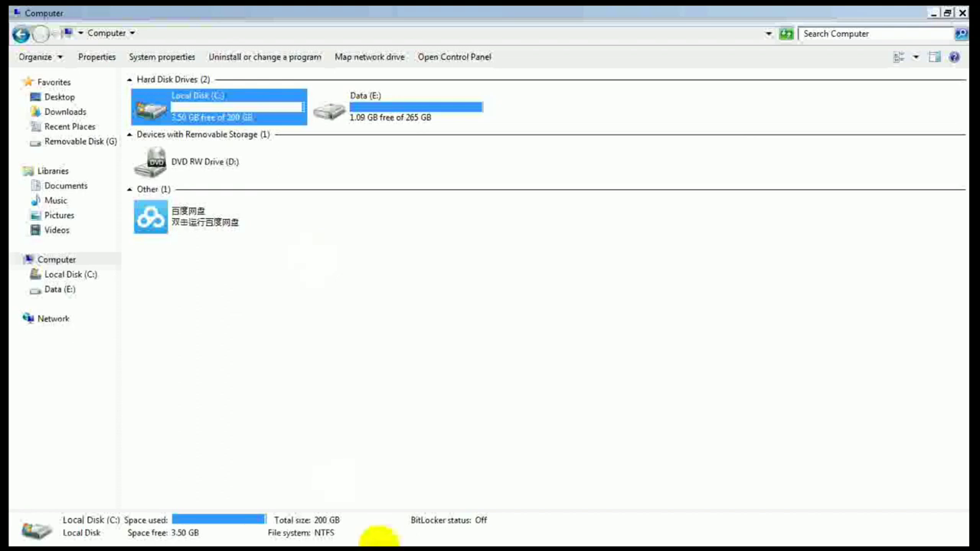
{"action": "left_click", "coordinate": [440, 534]}
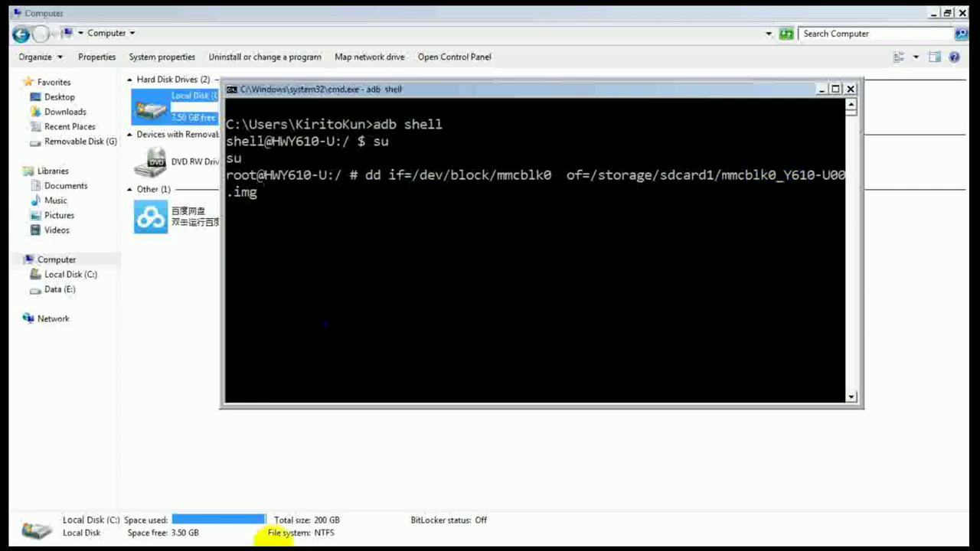
Step: Move the Qualcomm notes back to the '3. Qualcomm MMC Storage Mode' Qdloader 9008 connection step
{"action": "left_click", "coordinate": [252, 532]}
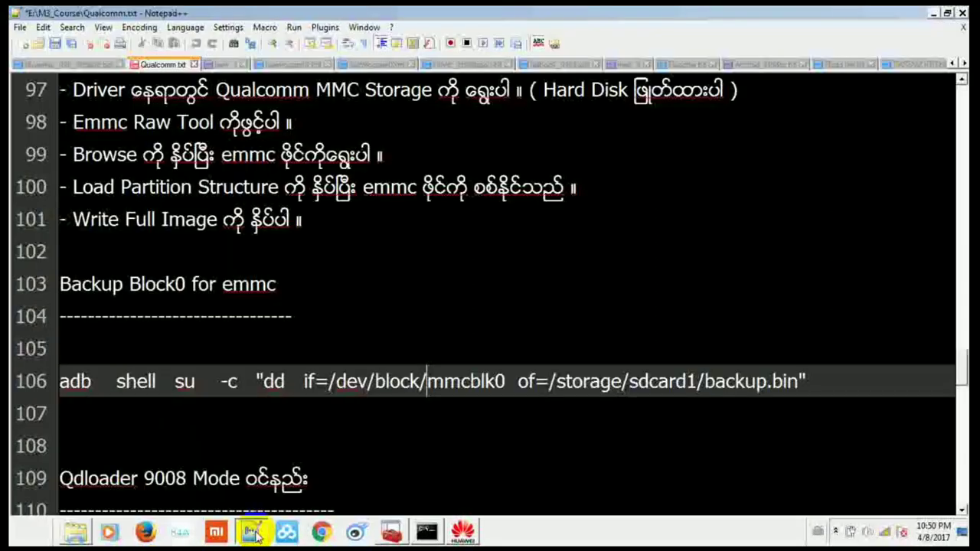
{"action": "left_click", "coordinate": [221, 281]}
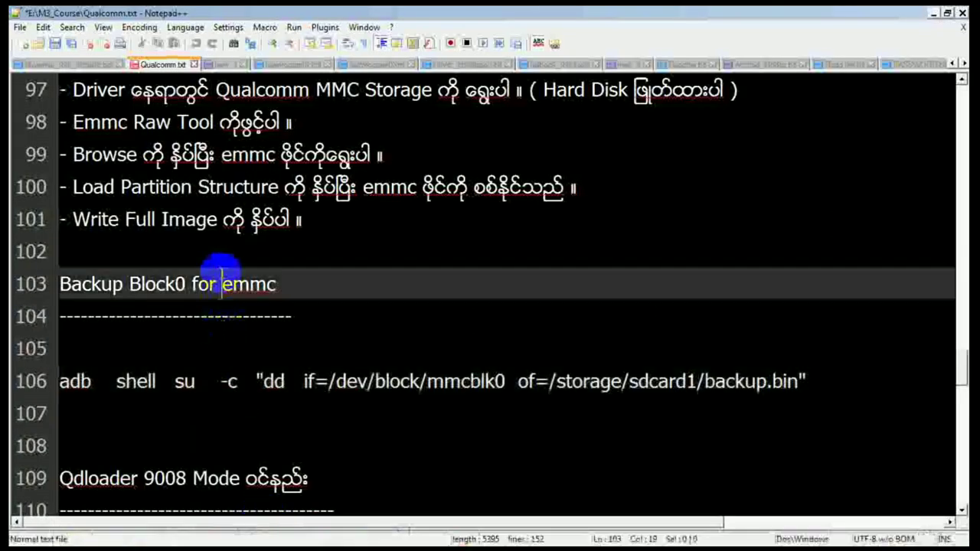
{"action": "mouse_move", "coordinate": [306, 534]}
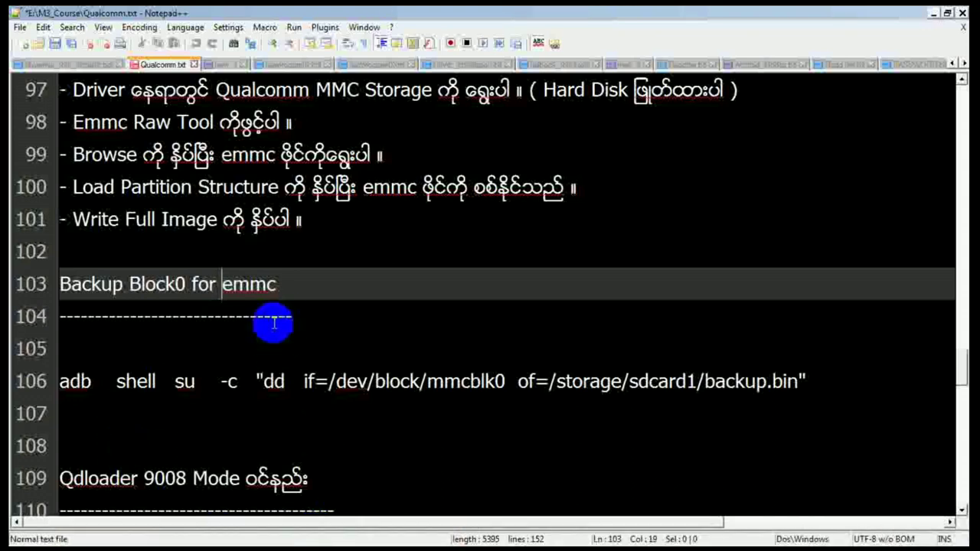
{"action": "key", "text": "Up"}
{"action": "key", "text": "Up"}
{"action": "key", "text": "Up"}
{"action": "key", "text": "Up"}
{"action": "key", "text": "Up"}
{"action": "key", "text": "Up"}
{"action": "key", "text": "Up"}
{"action": "key", "text": "Up"}
{"action": "key", "text": "Up"}
{"action": "key", "text": "Up"}
{"action": "key", "text": "Up"}
{"action": "key", "text": "Up"}
{"action": "key", "text": "Up"}
{"action": "key", "text": "Up"}
{"action": "key", "text": "Up"}
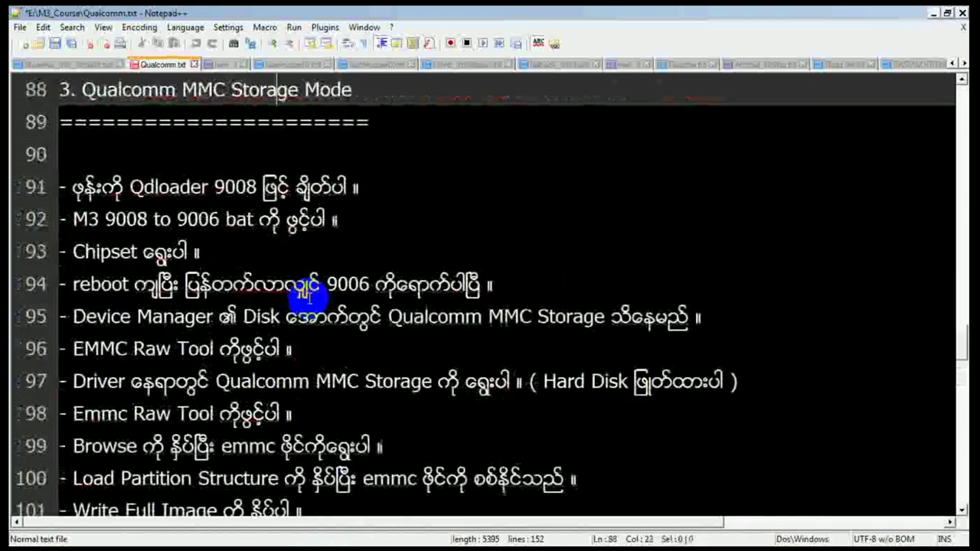
{"action": "key", "text": "Left"}
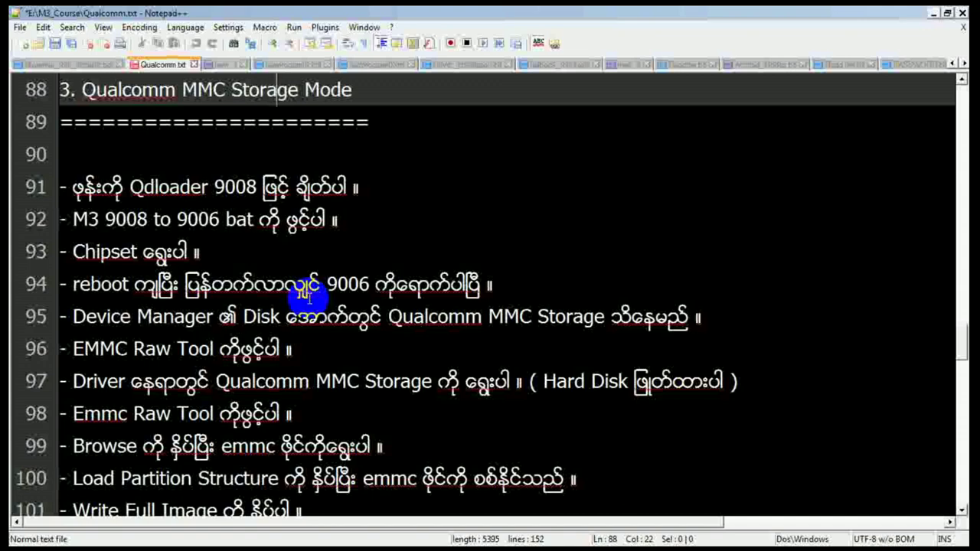
{"action": "key", "text": "Down"}
{"action": "key", "text": "Down"}
{"action": "key", "text": "Down"}
{"action": "key", "text": "Down"}
{"action": "key", "text": "Down"}
{"action": "key", "text": "Down"}
{"action": "key", "text": "Down"}
{"action": "key", "text": "Down"}
{"action": "key", "text": "Down"}
{"action": "key", "text": "Down"}
{"action": "key", "text": "Down"}
{"action": "key", "text": "Down"}
{"action": "key", "text": "Down"}
{"action": "key", "text": "Down"}
{"action": "key", "text": "Down"}
{"action": "key", "text": "Down"}
{"action": "key", "text": "Down"}
{"action": "key", "text": "Down"}
{"action": "key", "text": "Down"}
{"action": "key", "text": "Down"}
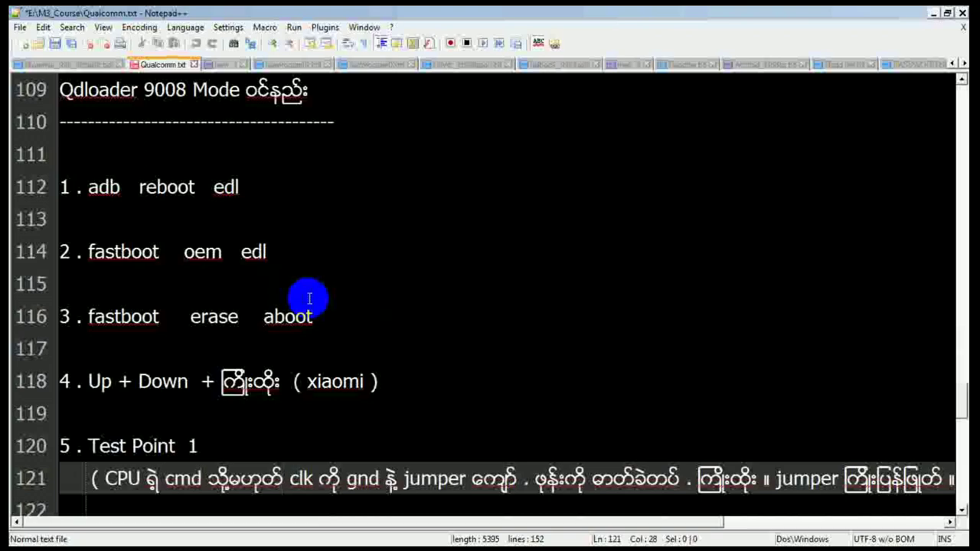
{"action": "key", "text": "Up"}
{"action": "key", "text": "Up"}
{"action": "key", "text": "Up"}
{"action": "key", "text": "Up"}
{"action": "key", "text": "Up"}
{"action": "key", "text": "Up"}
{"action": "key", "text": "Up"}
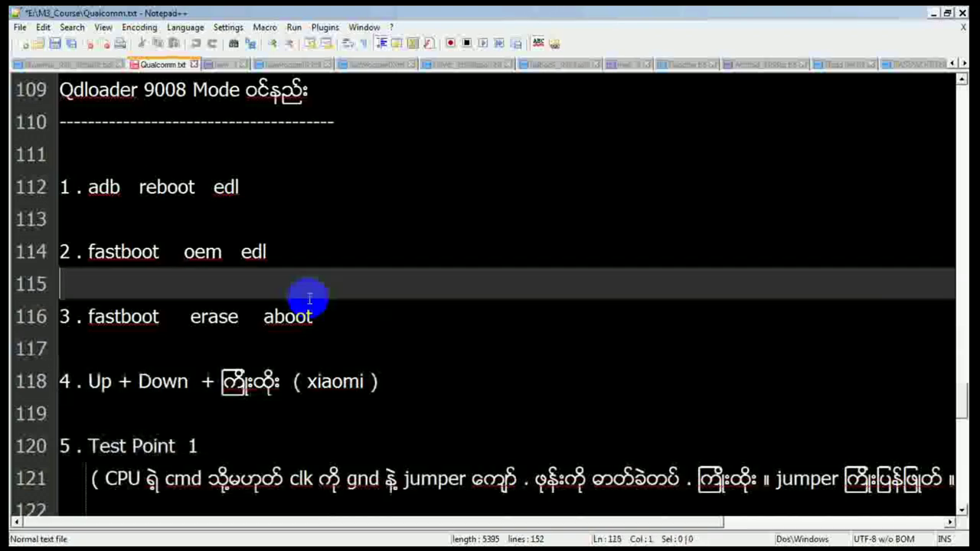
{"action": "key", "text": "Up"}
{"action": "key", "text": "Up"}
{"action": "key", "text": "Up"}
{"action": "key", "text": "Up"}
{"action": "key", "text": "Up"}
{"action": "key", "text": "Up"}
{"action": "key", "text": "Up"}
{"action": "key", "text": "Up"}
{"action": "key", "text": "Up"}
{"action": "key", "text": "Up"}
{"action": "key", "text": "Up"}
{"action": "key", "text": "Up"}
{"action": "key", "text": "Up"}
{"action": "key", "text": "Up"}
{"action": "key", "text": "Up"}
{"action": "key", "text": "Up"}
{"action": "key", "text": "Up"}
{"action": "key", "text": "Up"}
{"action": "key", "text": "Up"}
{"action": "key", "text": "Up"}
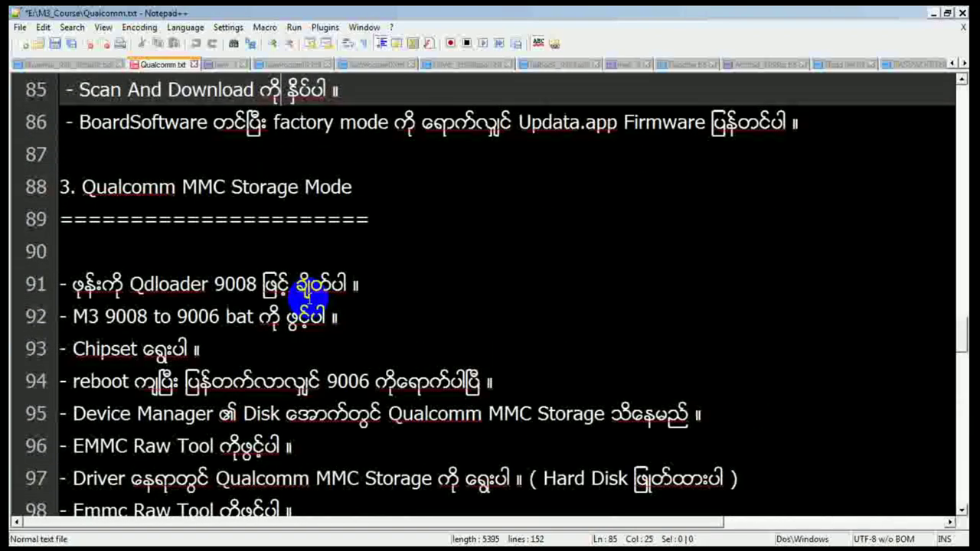
{"action": "left_click", "coordinate": [307, 291]}
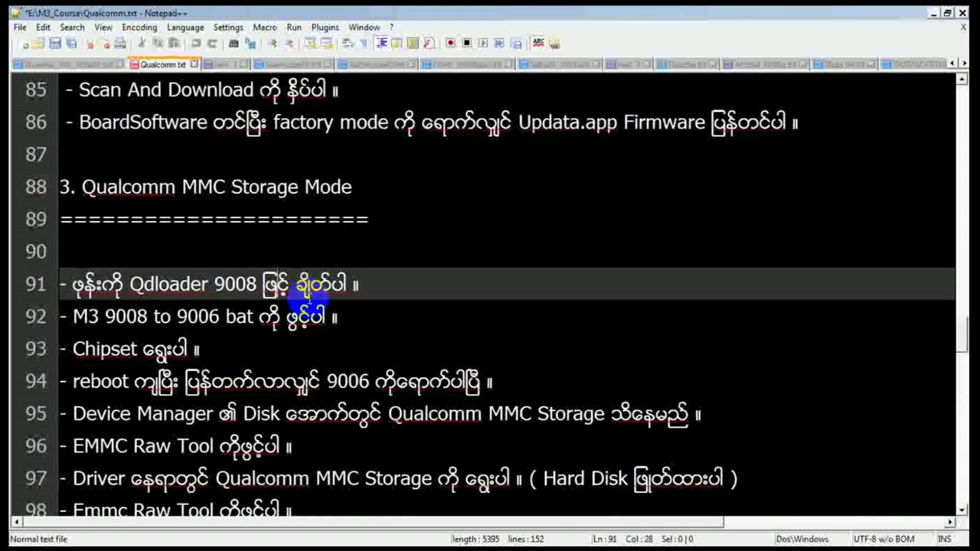
{"action": "key", "text": "alt+Tab"}
{"action": "key", "text": "Tab"}
{"action": "key", "text": "Tab"}
{"action": "key", "text": "Tab"}
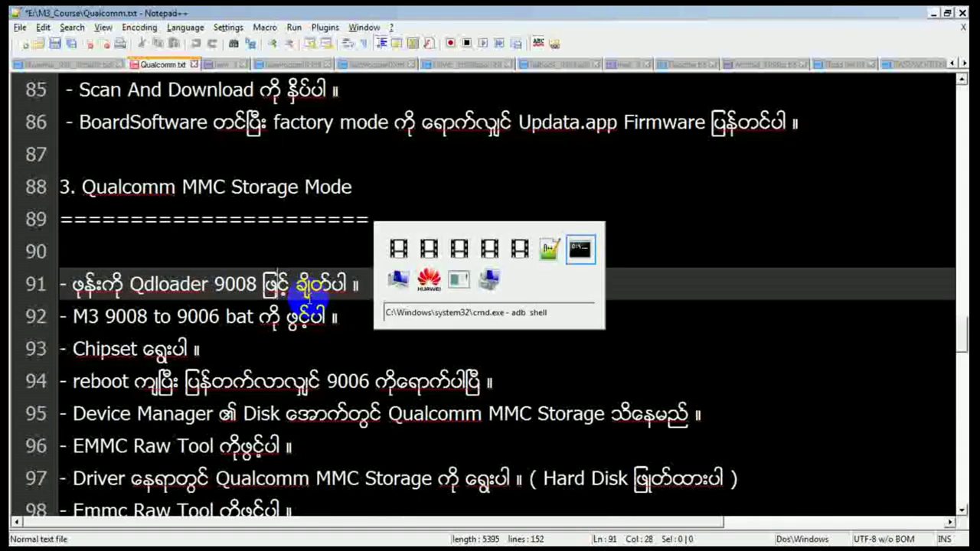
Step: Open the Data (E:) drive from Computer and jump through its folder list with 'mtk'
{"action": "key", "text": "alt+Tab"}
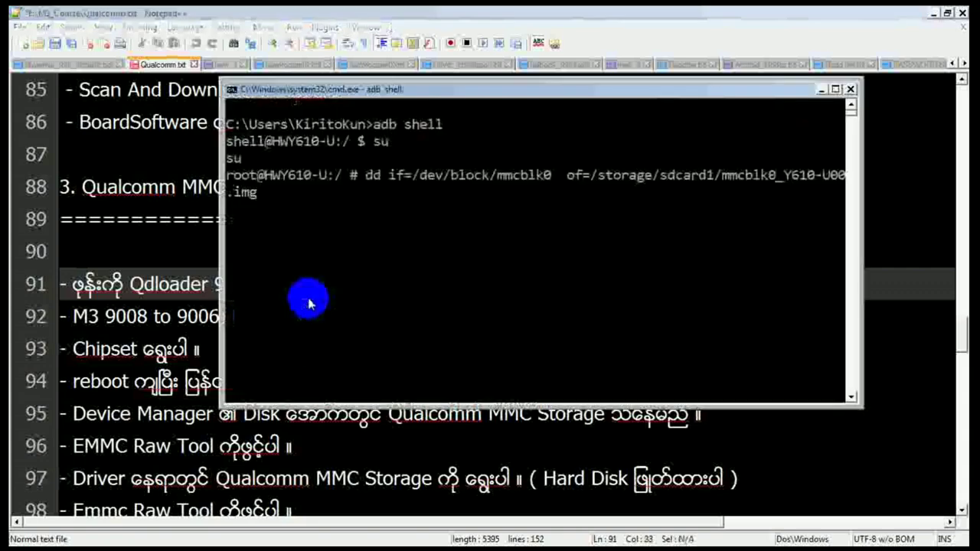
{"action": "key", "text": "alt+Tab"}
{"action": "key", "text": "Tab"}
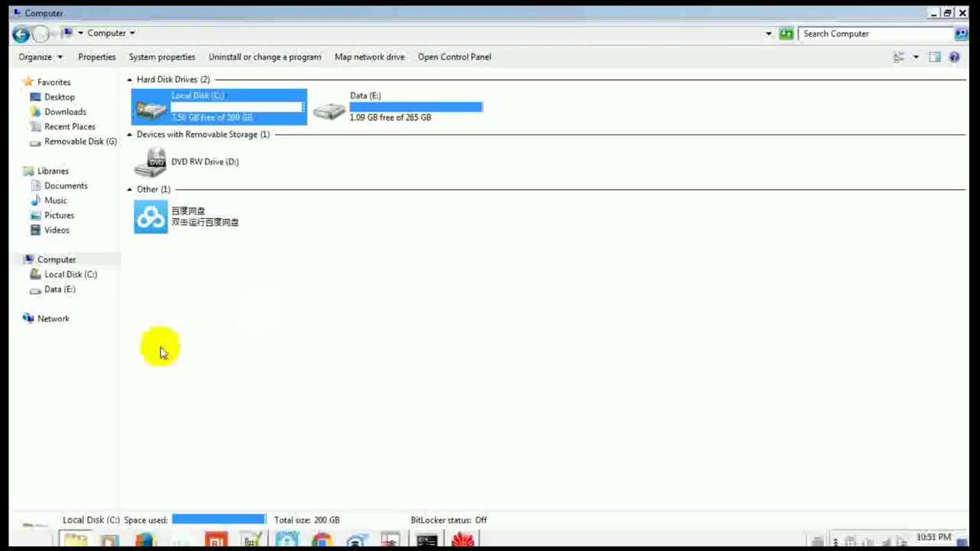
{"action": "double_click", "coordinate": [375, 106]}
{"action": "left_click", "coordinate": [184, 259]}
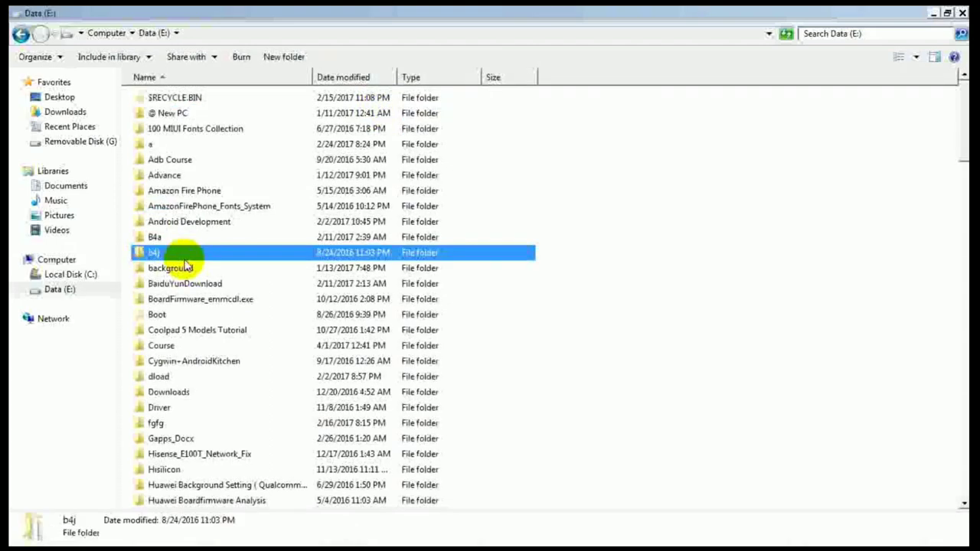
{"action": "type", "text": "mtk"}
{"action": "key", "text": "Down"}
{"action": "key", "text": "Down"}
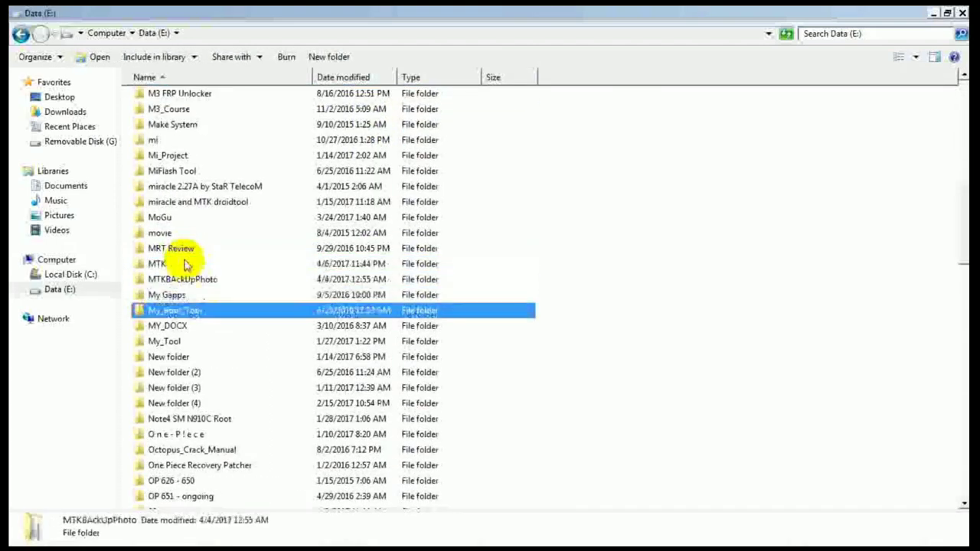
{"action": "key", "text": "Return"}
{"action": "key", "text": "BackSpace"}
Step: Open My_Tool, then M3_9008_TO_9006_Changer, and browse its MSM chipset folders
{"action": "key", "text": "Down"}
{"action": "key", "text": "Down"}
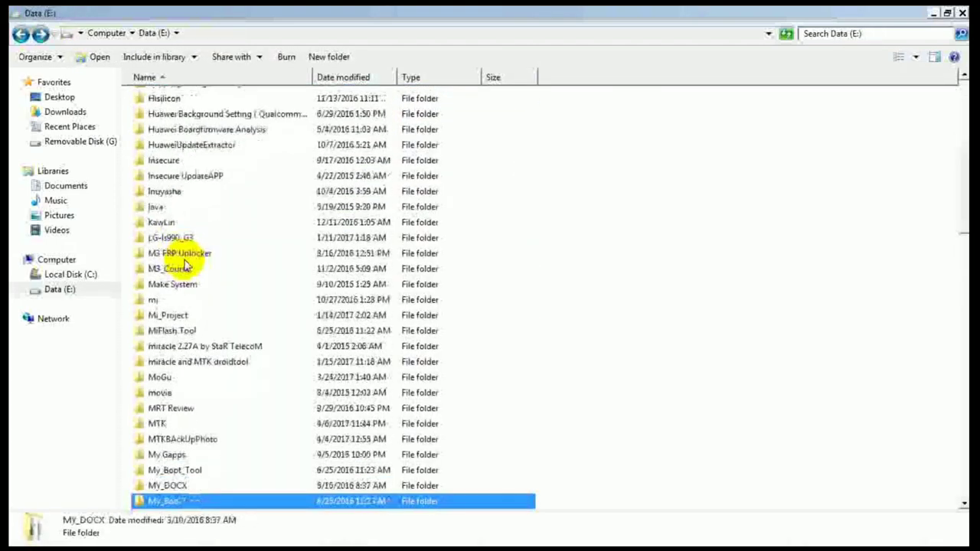
{"action": "key", "text": "Return"}
{"action": "key", "text": "Down"}
{"action": "key", "text": "Down"}
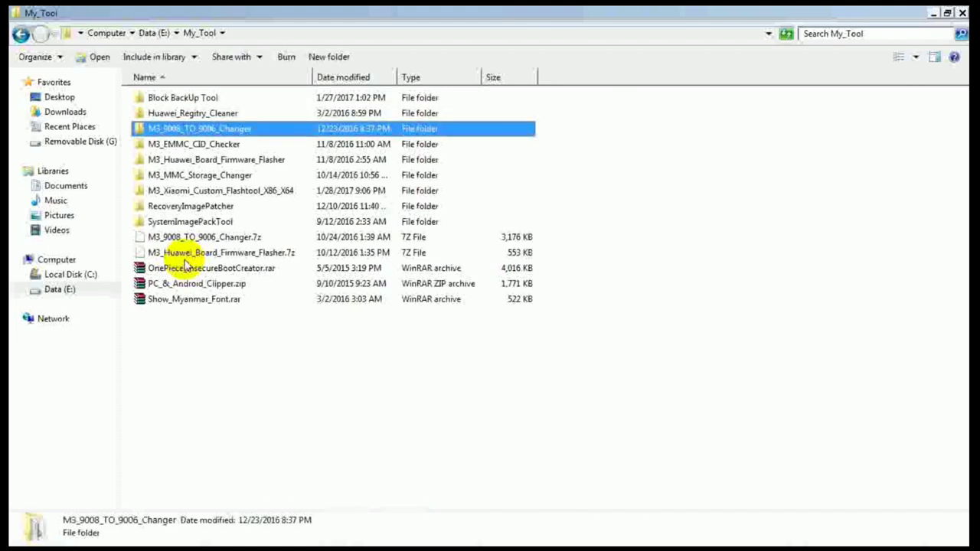
{"action": "key", "text": "Return"}
{"action": "key", "text": "Down"}
{"action": "key", "text": "Up"}
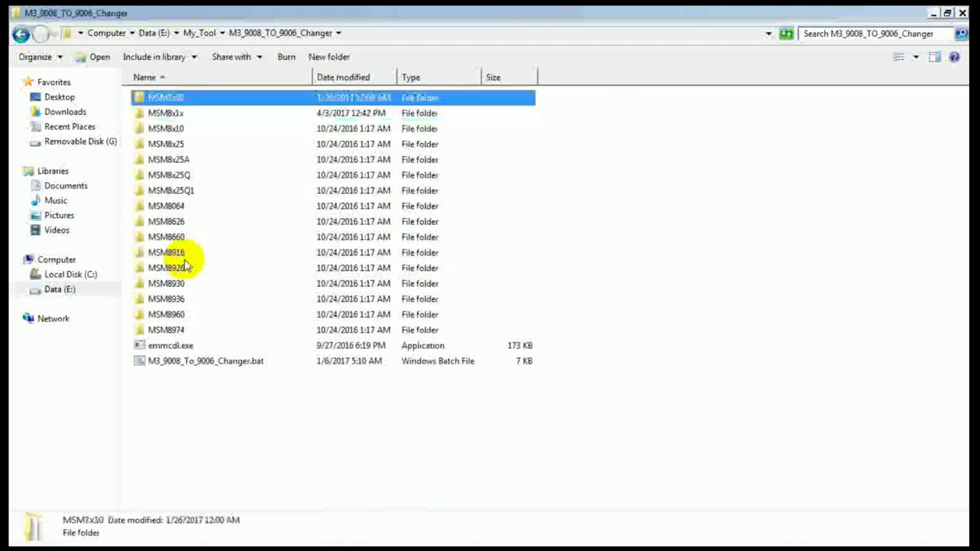
{"action": "key", "text": "Down"}
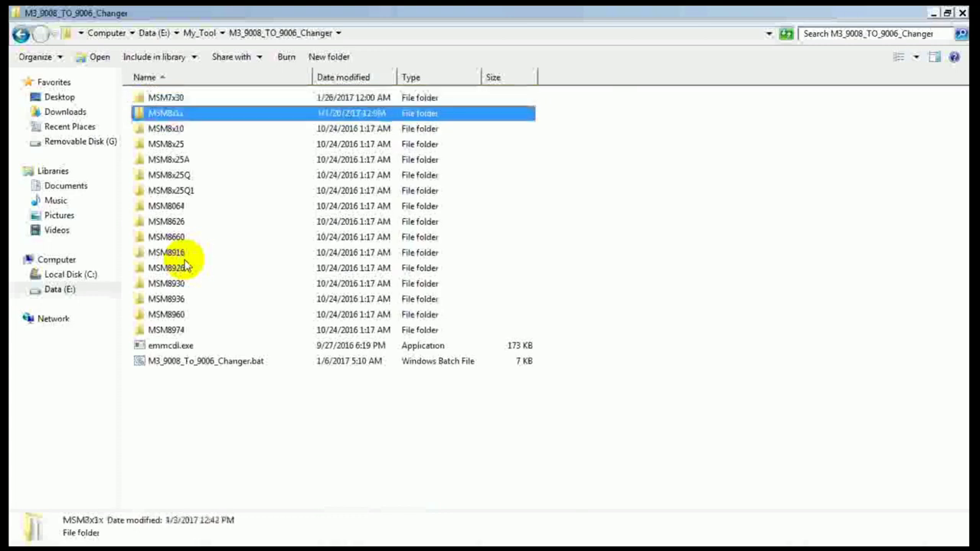
{"action": "key", "text": "Down"}
{"action": "key", "text": "Down"}
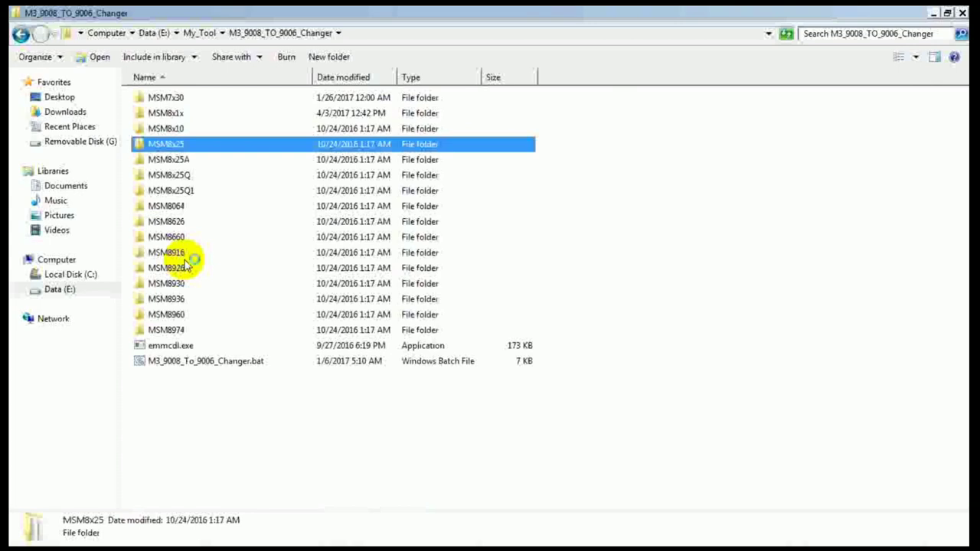
{"action": "key", "text": "Down"}
{"action": "key", "text": "Down"}
{"action": "key", "text": "Down"}
{"action": "key", "text": "Down"}
{"action": "key", "text": "Down"}
{"action": "key", "text": "Down"}
{"action": "key", "text": "Down"}
{"action": "key", "text": "Down"}
{"action": "key", "text": "Down"}
{"action": "key", "text": "Down"}
{"action": "key", "text": "Down"}
{"action": "key", "text": "Down"}
{"action": "key", "text": "Up"}
{"action": "key", "text": "Up"}
{"action": "key", "text": "Up"}
{"action": "key", "text": "Up"}
{"action": "key", "text": "Up"}
{"action": "key", "text": "Up"}
{"action": "key", "text": "Up"}
{"action": "key", "text": "Up"}
{"action": "key", "text": "Up"}
{"action": "key", "text": "Up"}
{"action": "key", "text": "Up"}
{"action": "key", "text": "Up"}
{"action": "key", "text": "Up"}
{"action": "key", "text": "Up"}
{"action": "key", "text": "Up"}
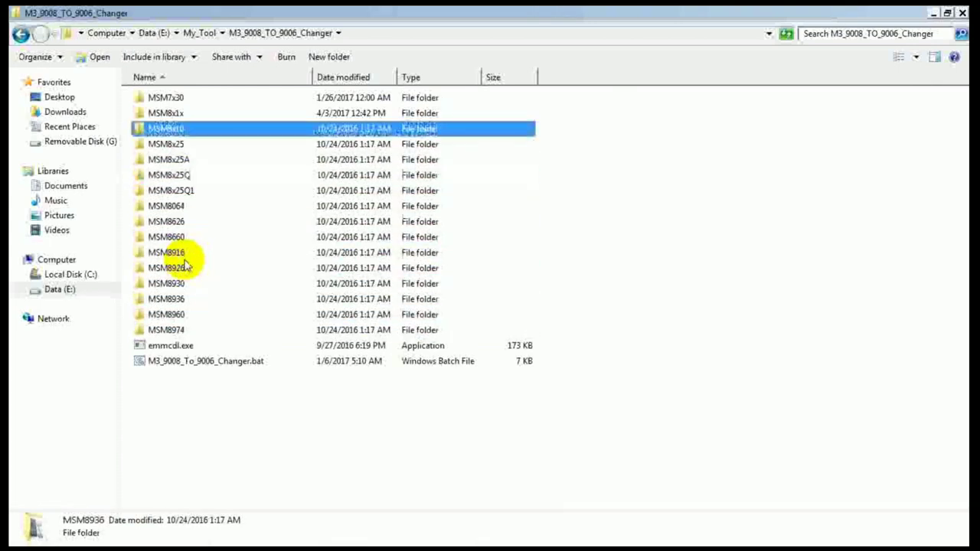
{"action": "key", "text": "Down"}
{"action": "key", "text": "Up"}
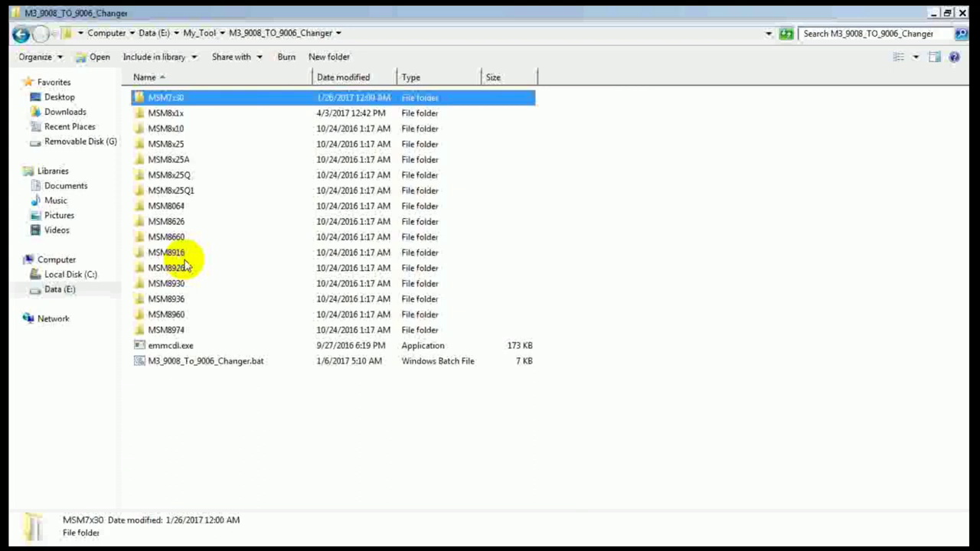
{"action": "key", "text": "Down"}
{"action": "key", "text": "Up"}
{"action": "key", "text": "Return"}
{"action": "key", "text": "Down"}
{"action": "key", "text": "Up"}
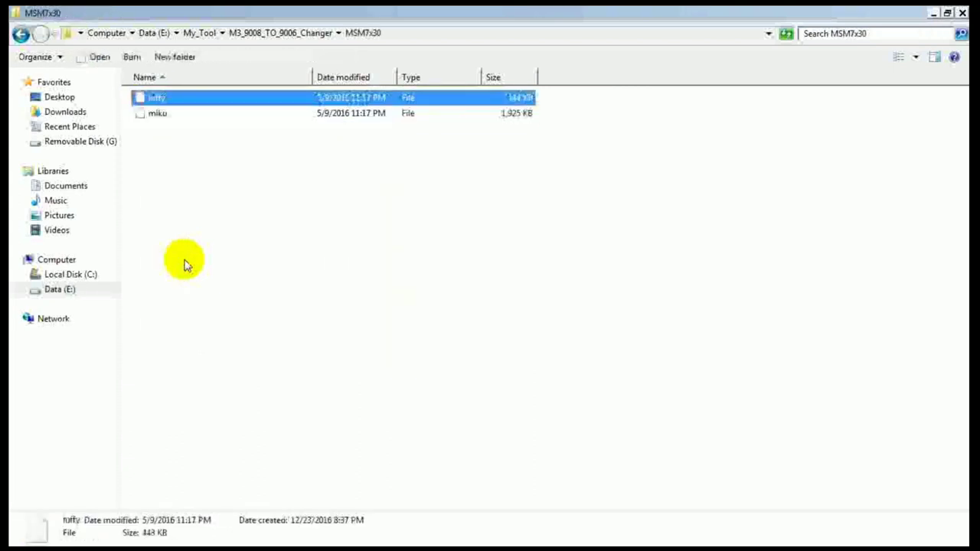
{"action": "key", "text": "Down"}
{"action": "key", "text": "Up"}
{"action": "key", "text": "Down"}
{"action": "key", "text": "Up"}
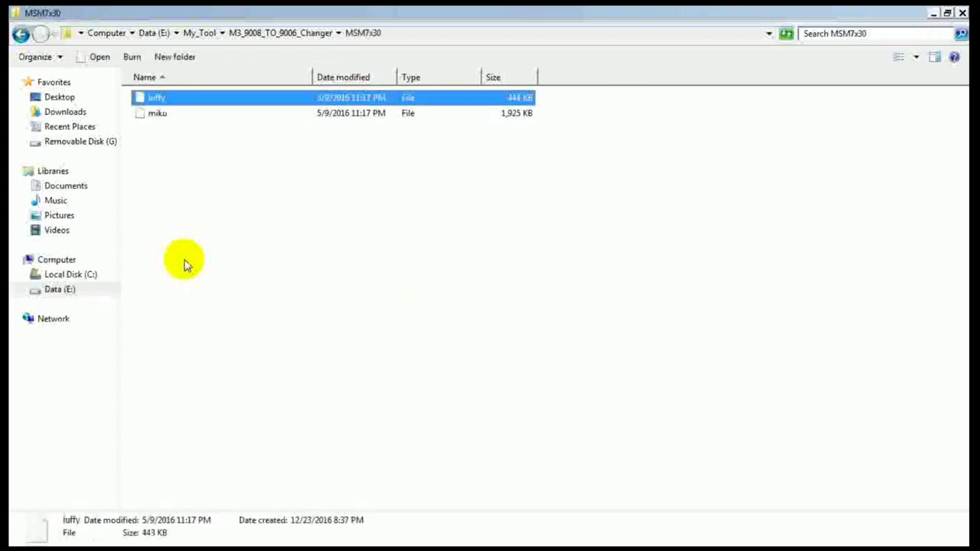
{"action": "key", "text": "Down"}
{"action": "key", "text": "Up"}
{"action": "key", "text": "Down"}
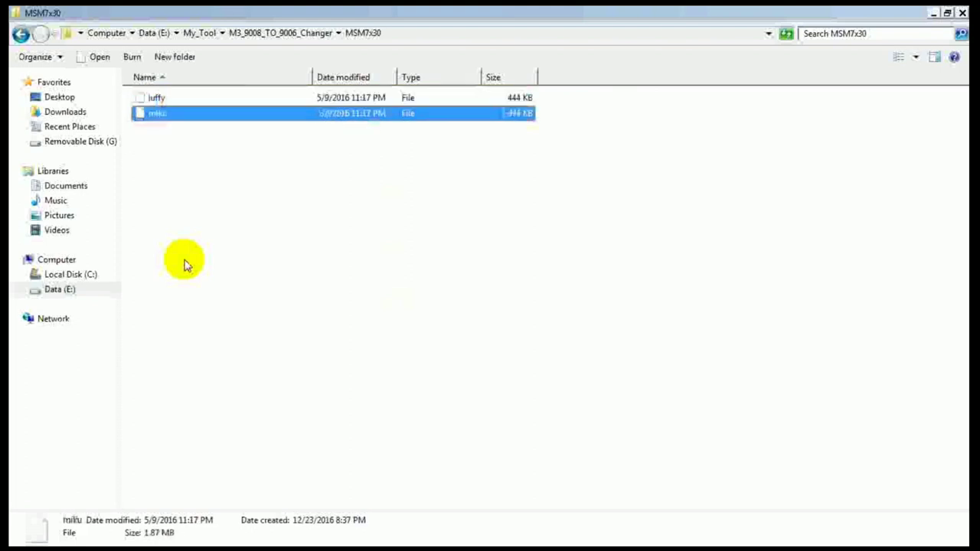
{"action": "key", "text": "Up"}
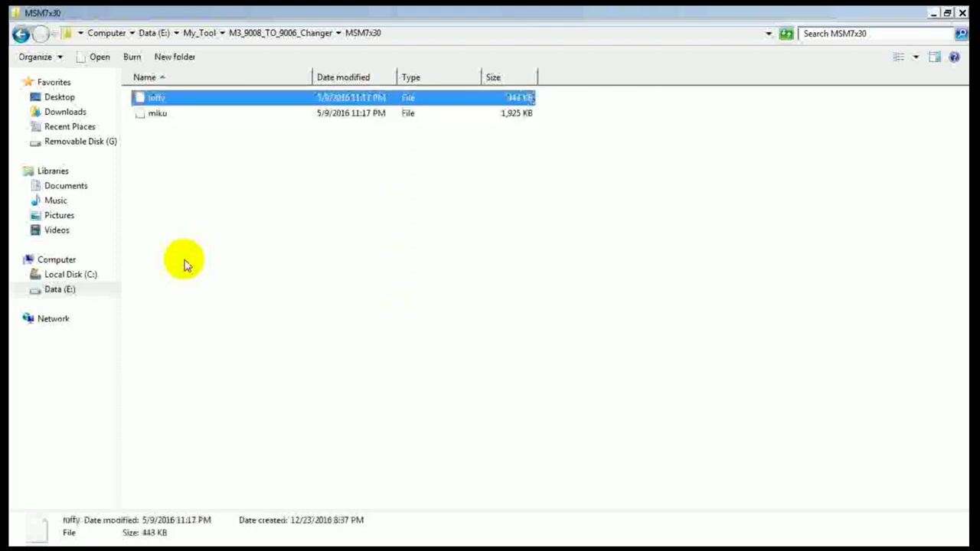
{"action": "key", "text": "Down"}
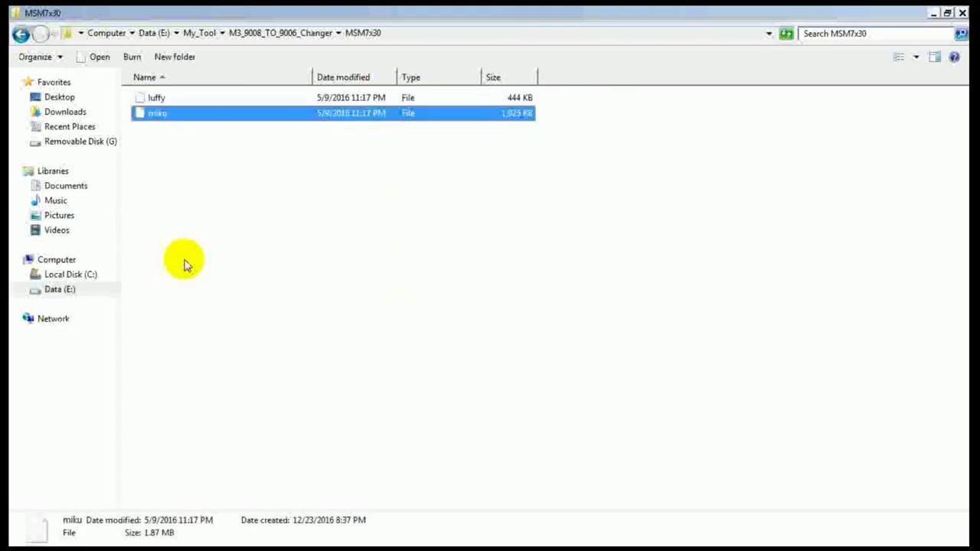
{"action": "key", "text": "Up"}
{"action": "key", "text": "Down"}
{"action": "key", "text": "Up"}
{"action": "key", "text": "Down"}
{"action": "key", "text": "Up"}
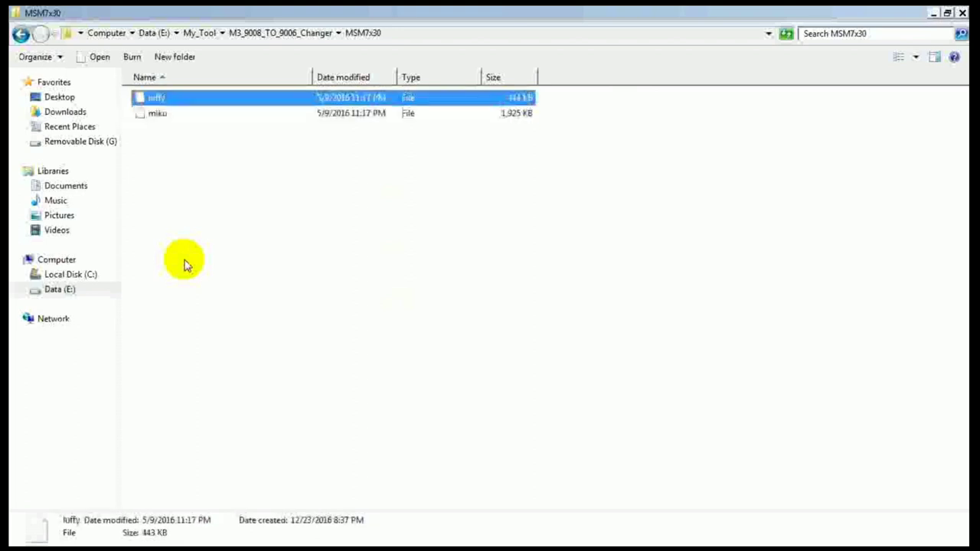
{"action": "key", "text": "BackSpace"}
{"action": "key", "text": "Down"}
{"action": "key", "text": "Return"}
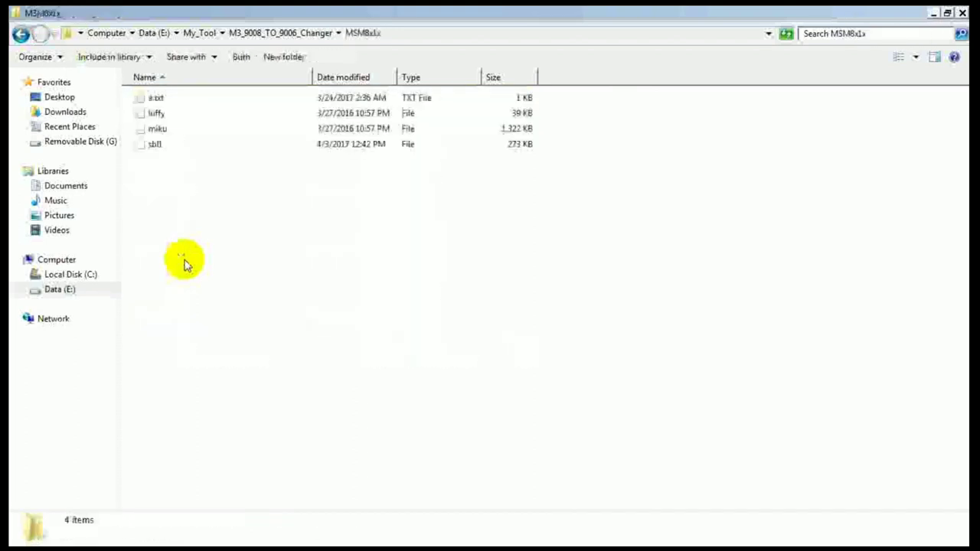
{"action": "key", "text": "BackSpace"}
{"action": "key", "text": "Down"}
{"action": "key", "text": "Return"}
{"action": "key", "text": "BackSpace"}
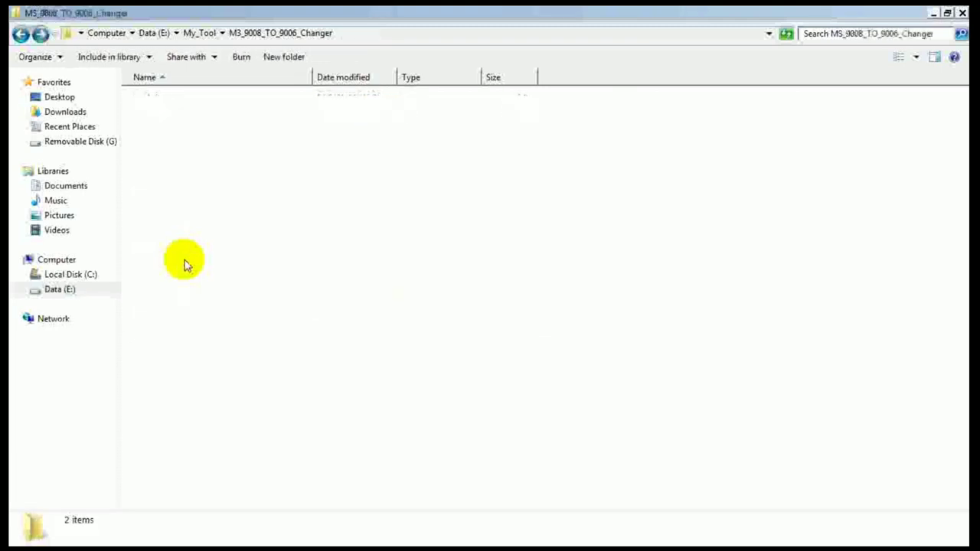
{"action": "key", "text": "Down"}
{"action": "key", "text": "Return"}
{"action": "key", "text": "BackSpace"}
{"action": "key", "text": "Down"}
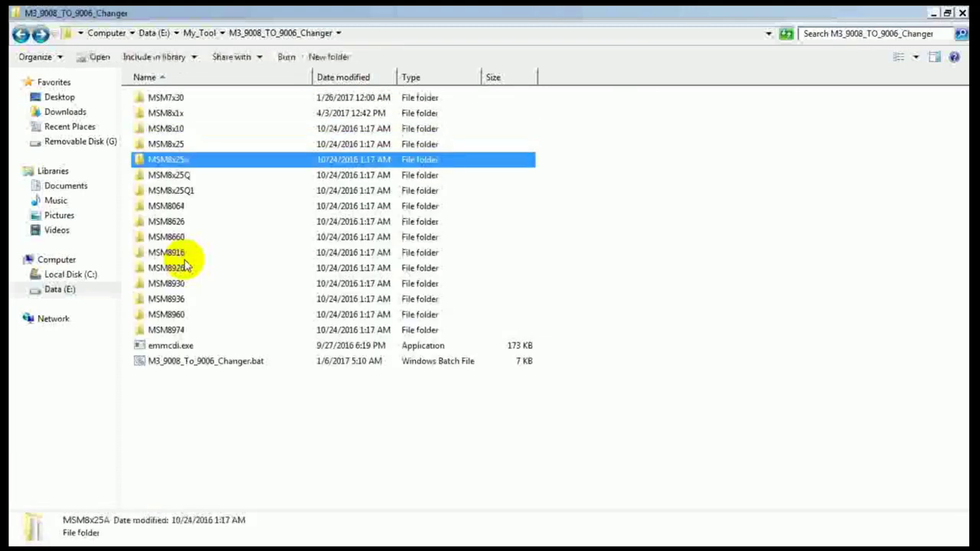
{"action": "key", "text": "Down"}
{"action": "key", "text": "Down"}
{"action": "key", "text": "Down"}
{"action": "key", "text": "Down"}
{"action": "key", "text": "Down"}
{"action": "key", "text": "Down"}
{"action": "key", "text": "Down"}
{"action": "key", "text": "Down"}
{"action": "key", "text": "Down"}
{"action": "key", "text": "Down"}
{"action": "key", "text": "Down"}
{"action": "key", "text": "Down"}
{"action": "key", "text": "Down"}
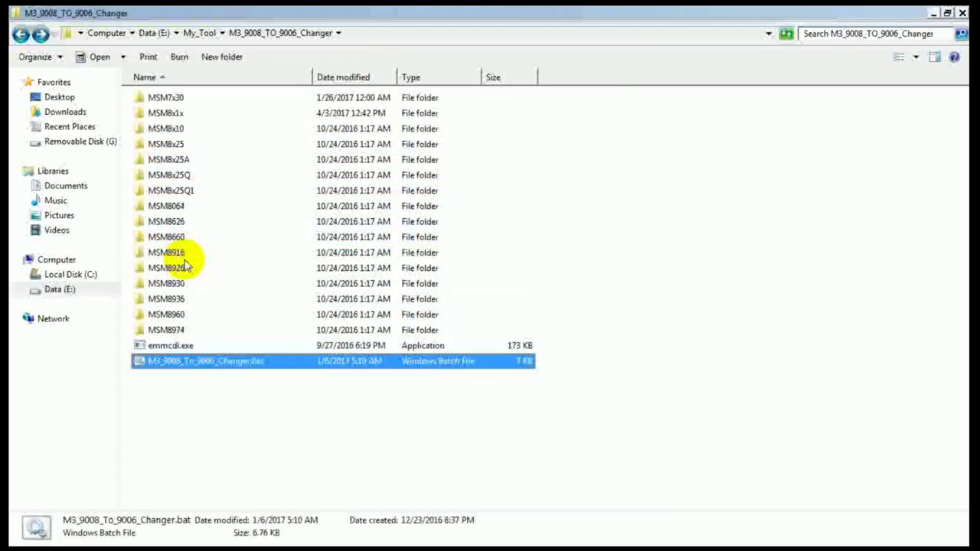
Step: Run M3_9008_To_9006_Changer.bat as administrator
{"action": "key", "text": "Return"}
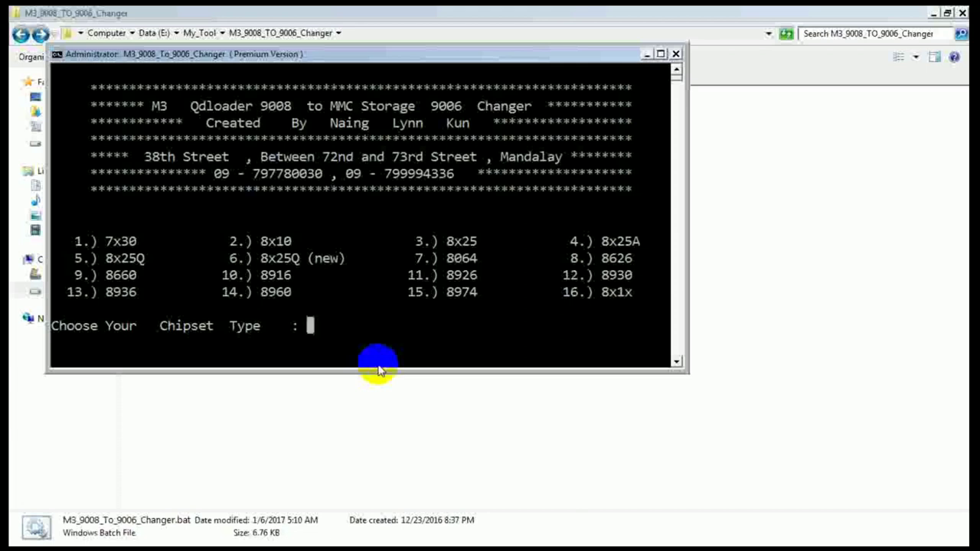
Step: Exit the root and adb shells and reboot the phone into EDL with adb reboot edl
{"action": "mouse_move", "coordinate": [497, 528]}
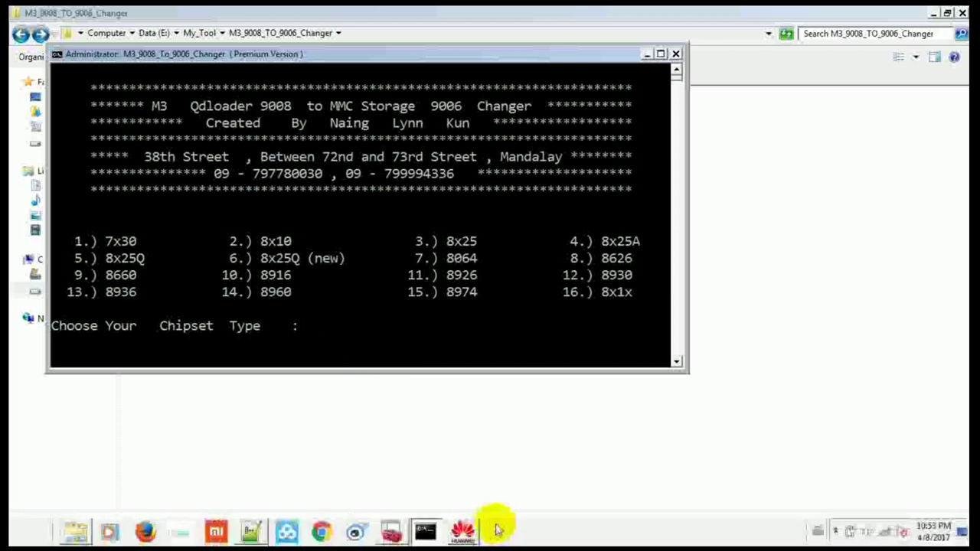
{"action": "left_click", "coordinate": [420, 490]}
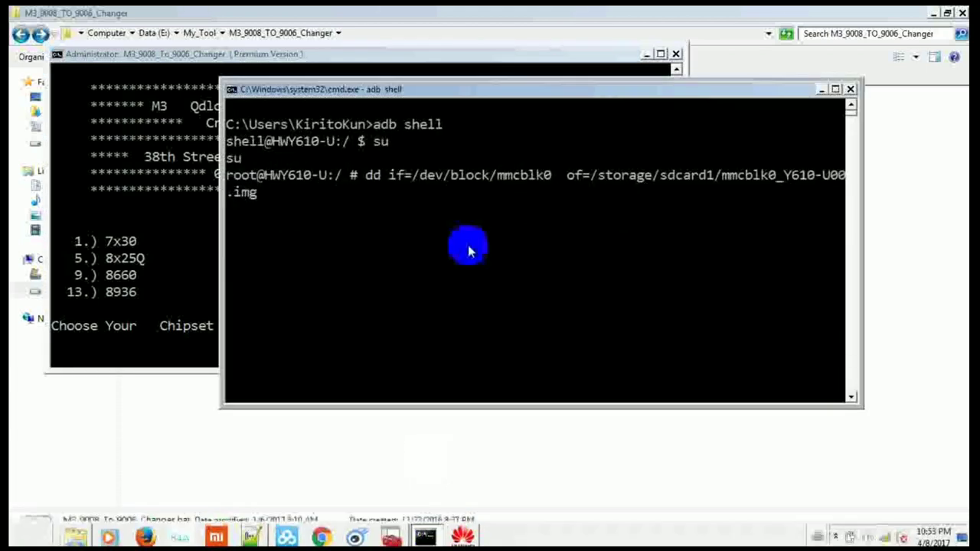
{"action": "key", "text": "BackSpace"}
{"action": "key", "text": "BackSpace"}
{"action": "key", "text": "BackSpace"}
{"action": "key", "text": "BackSpace"}
{"action": "key", "text": "BackSpace"}
{"action": "key", "text": "BackSpace"}
{"action": "key", "text": "BackSpace"}
{"action": "key", "text": "BackSpace"}
{"action": "key", "text": "BackSpace"}
{"action": "key", "text": "BackSpace"}
{"action": "key", "text": "BackSpace"}
{"action": "key", "text": "BackSpace"}
{"action": "key", "text": "BackSpace"}
{"action": "key", "text": "BackSpace"}
{"action": "key", "text": "BackSpace"}
{"action": "key", "text": "BackSpace"}
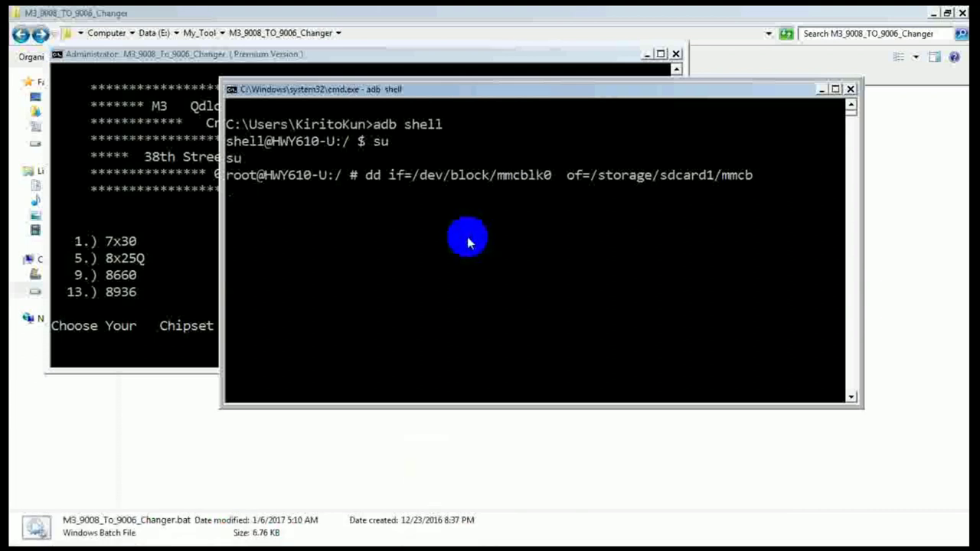
{"action": "key", "text": "BackSpace"}
{"action": "key", "text": "BackSpace"}
{"action": "key", "text": "BackSpace"}
{"action": "key", "text": "BackSpace"}
{"action": "key", "text": "BackSpace"}
{"action": "key", "text": "BackSpace"}
{"action": "key", "text": "BackSpace"}
{"action": "key", "text": "BackSpace"}
{"action": "key", "text": "BackSpace"}
{"action": "key", "text": "BackSpace"}
{"action": "key", "text": "BackSpace"}
{"action": "key", "text": "BackSpace"}
{"action": "key", "text": "BackSpace"}
{"action": "key", "text": "BackSpace"}
{"action": "key", "text": "BackSpace"}
{"action": "key", "text": "BackSpace"}
{"action": "key", "text": "BackSpace"}
{"action": "key", "text": "BackSpace"}
{"action": "key", "text": "BackSpace"}
{"action": "key", "text": "BackSpace"}
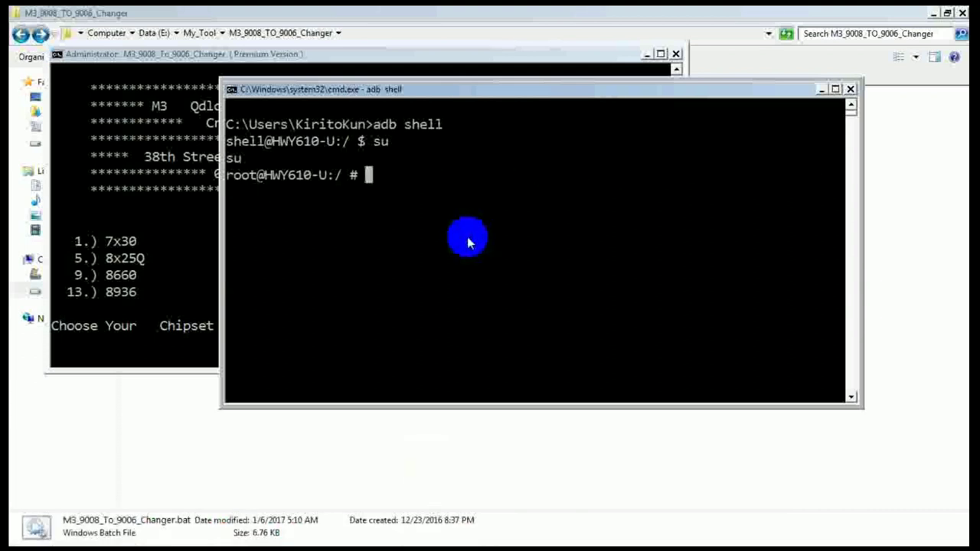
{"action": "type", "text": "exit"}
{"action": "key", "text": "Return"}
{"action": "type", "text": "exit"}
{"action": "key", "text": "Return"}
{"action": "type", "text": "ad"}
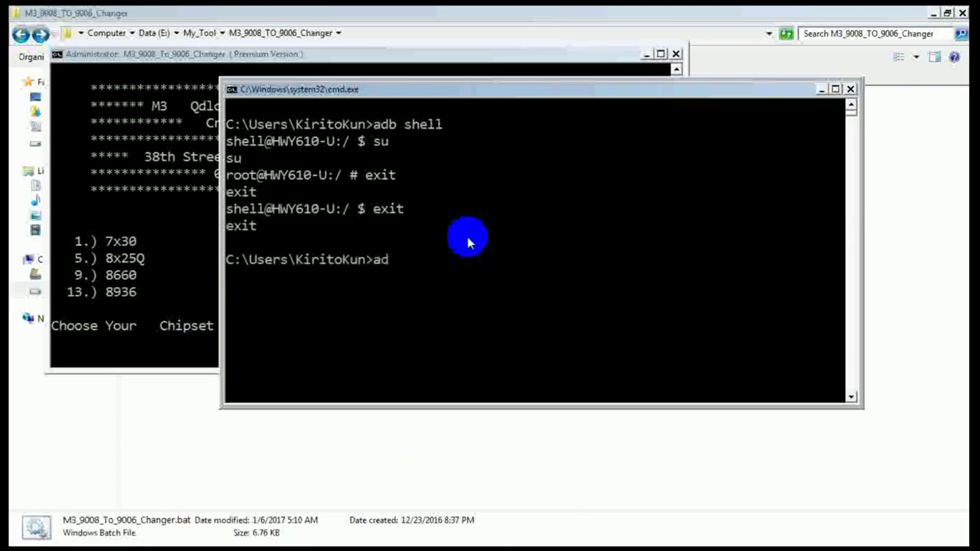
{"action": "type", "text": "b  reboot edl"}
{"action": "key", "text": "Return"}
Step: Confirm Qualcomm HS-USB QDLoader 9008 (COM76) under Ports in Device Manager, then return to the changer
{"action": "mouse_move", "coordinate": [462, 536]}
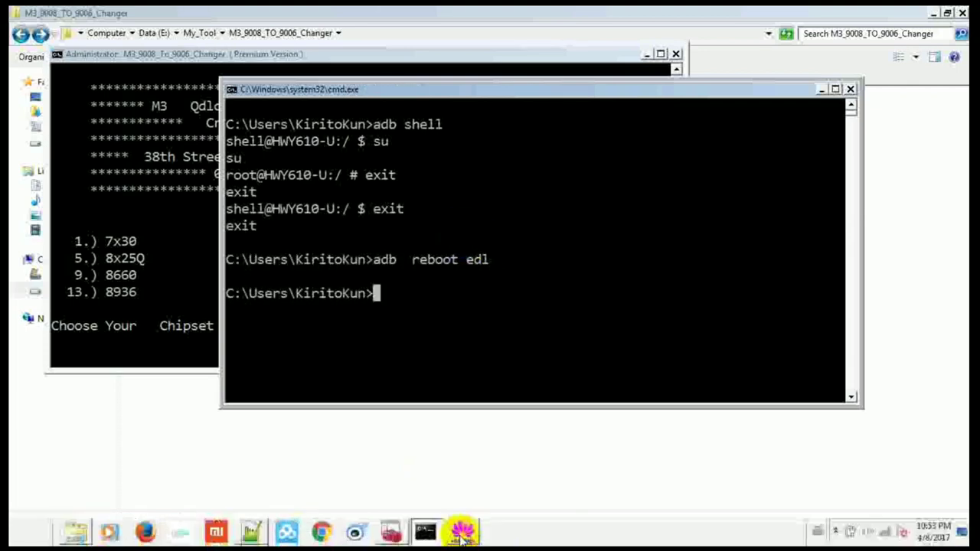
{"action": "left_click", "coordinate": [390, 531]}
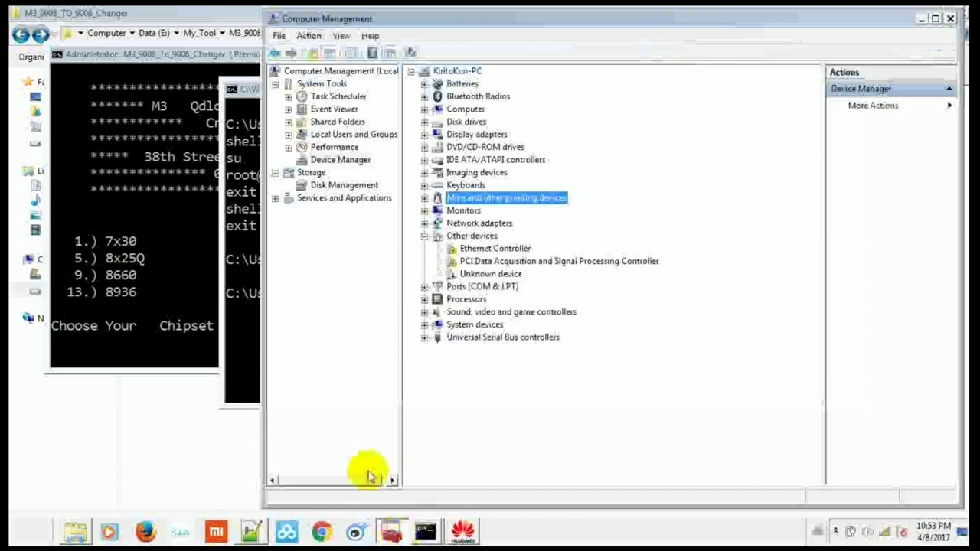
{"action": "left_click", "coordinate": [424, 287]}
{"action": "left_click", "coordinate": [526, 301]}
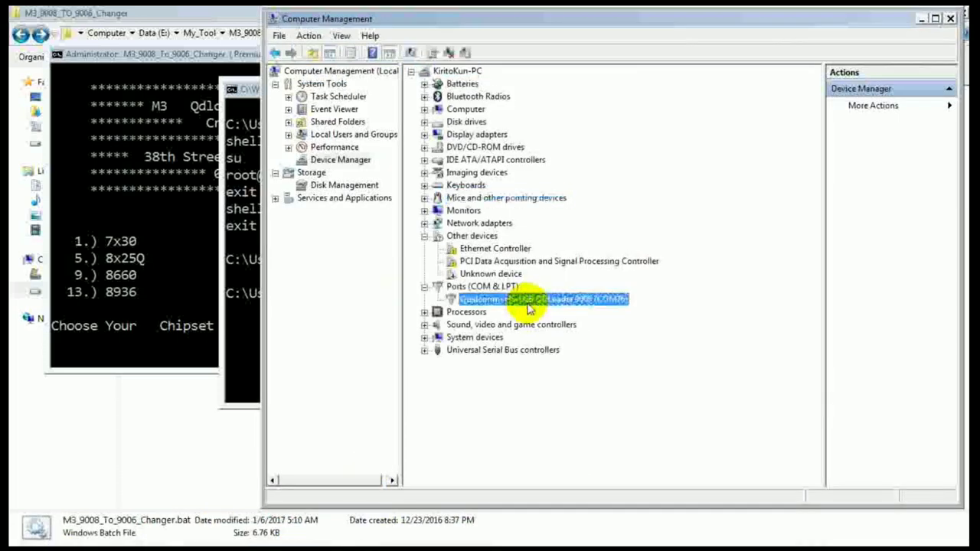
{"action": "left_click", "coordinate": [114, 203]}
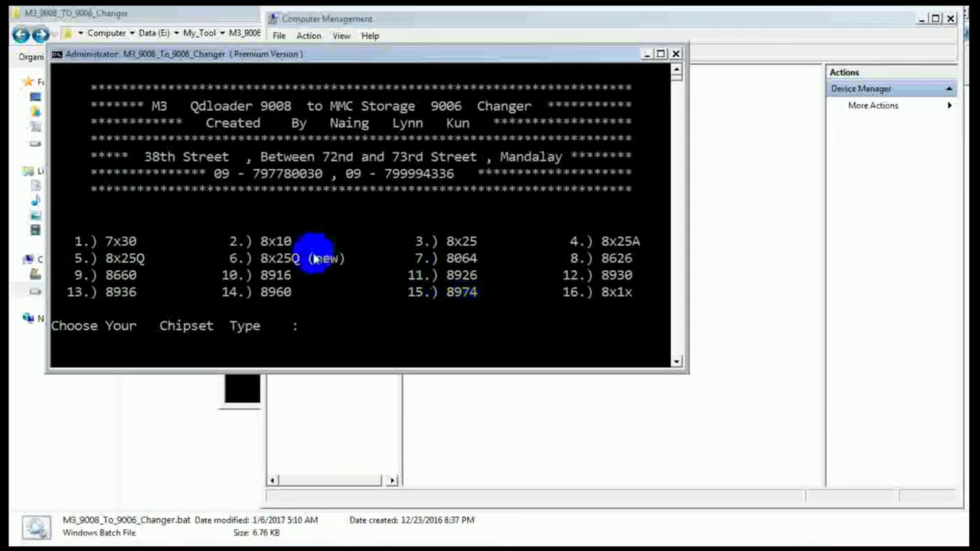
Step: Choose chipset 10 (MSM8916) and continue through the prompts until the download reports DONE
{"action": "type", "text": "10"}
{"action": "key", "text": "Return"}
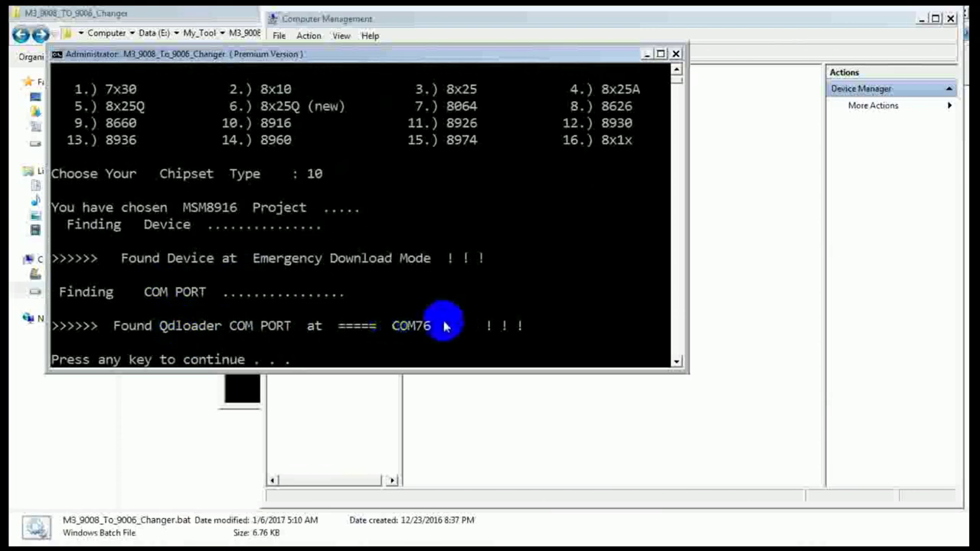
{"action": "key", "text": "Return"}
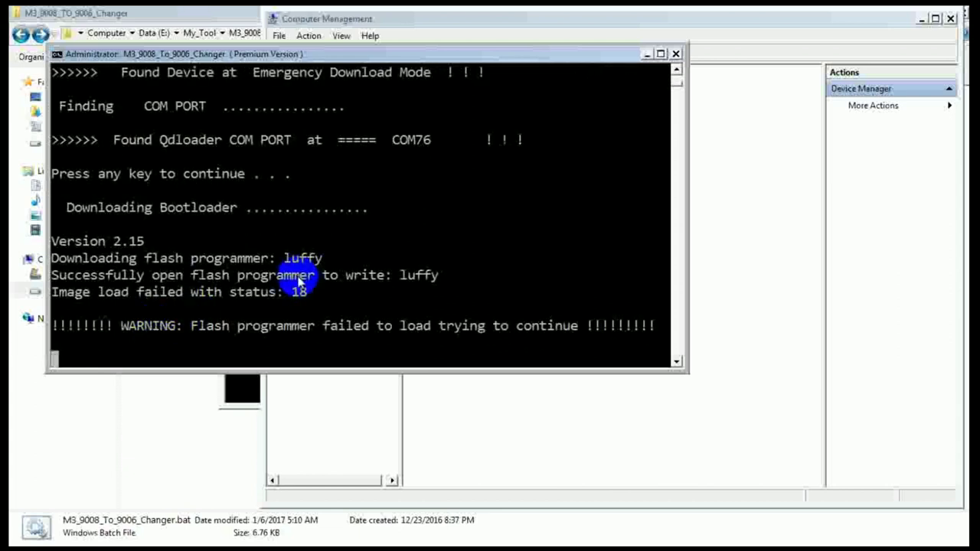
{"action": "left_click", "coordinate": [677, 72]}
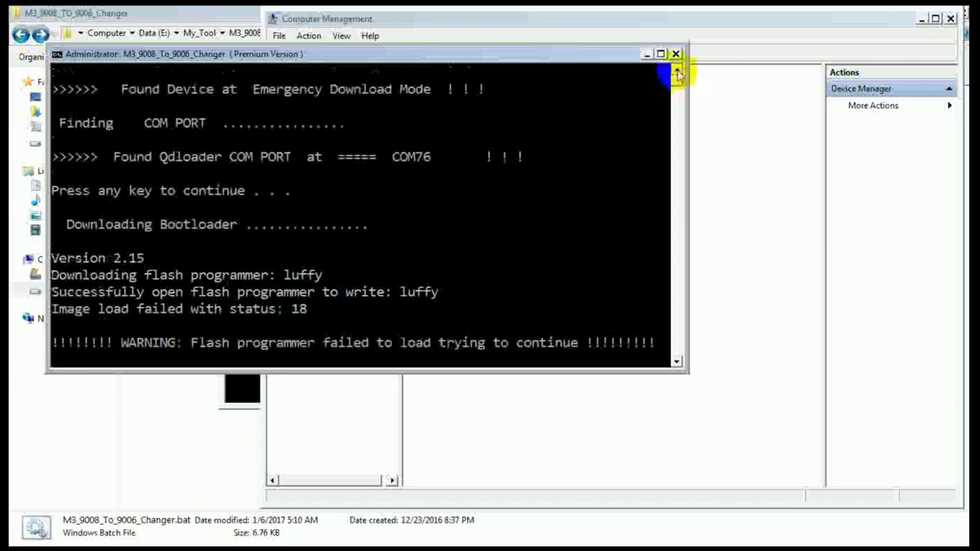
{"action": "left_click", "coordinate": [677, 71]}
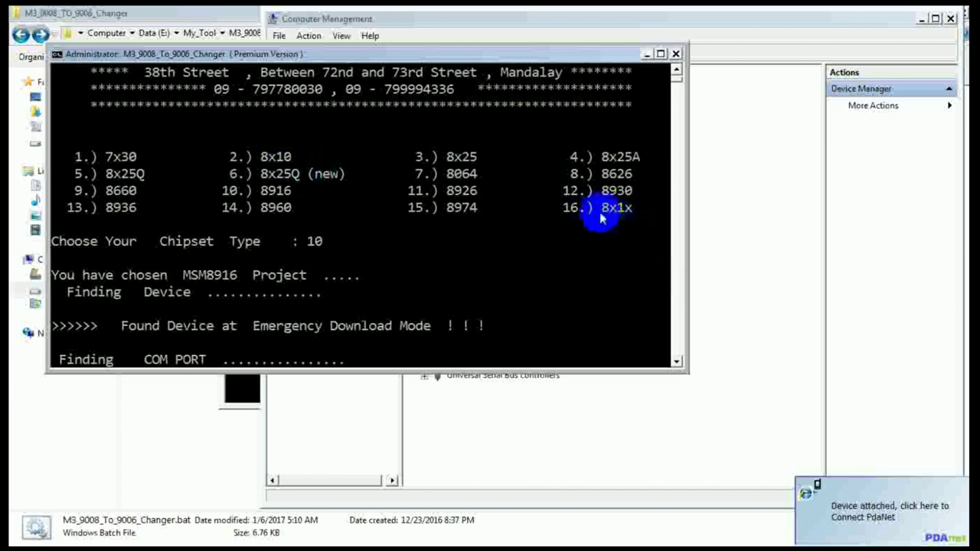
{"action": "mouse_move", "coordinate": [531, 525]}
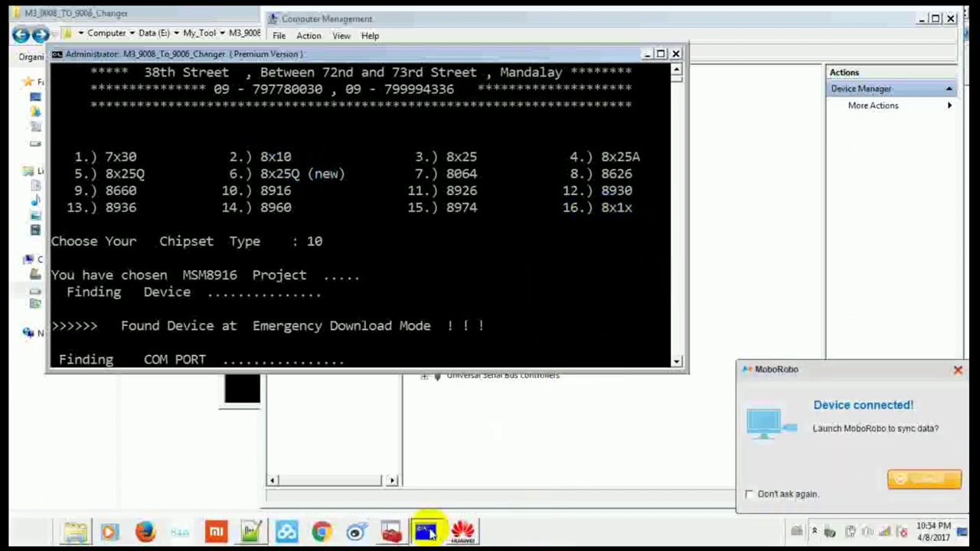
{"action": "key", "text": "Return"}
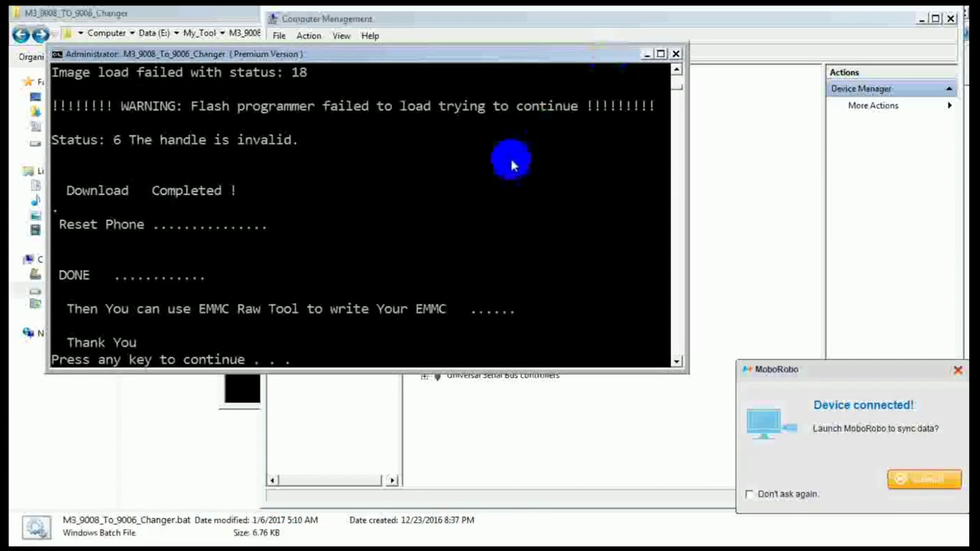
{"action": "key", "text": "Return"}
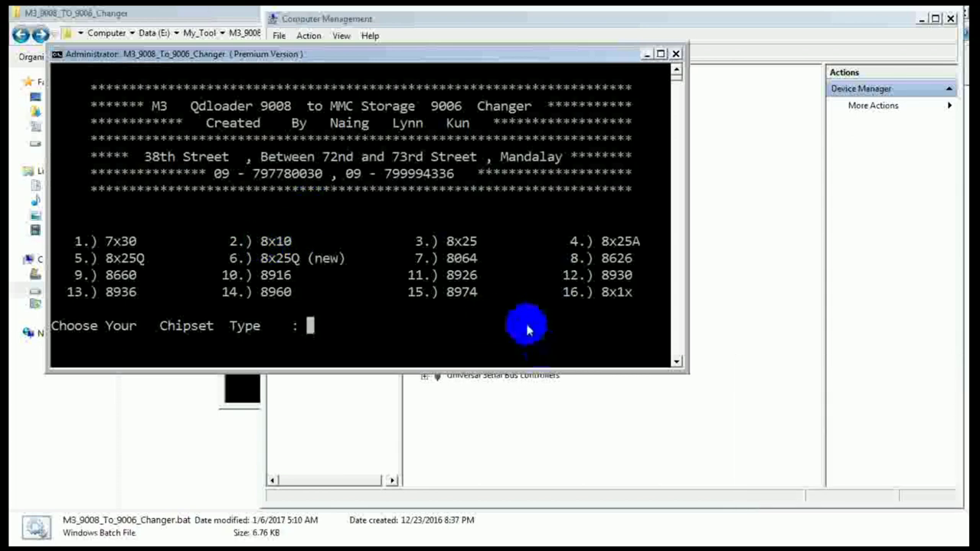
Step: Rerun adb reboot edl from the command history
{"action": "mouse_move", "coordinate": [418, 534]}
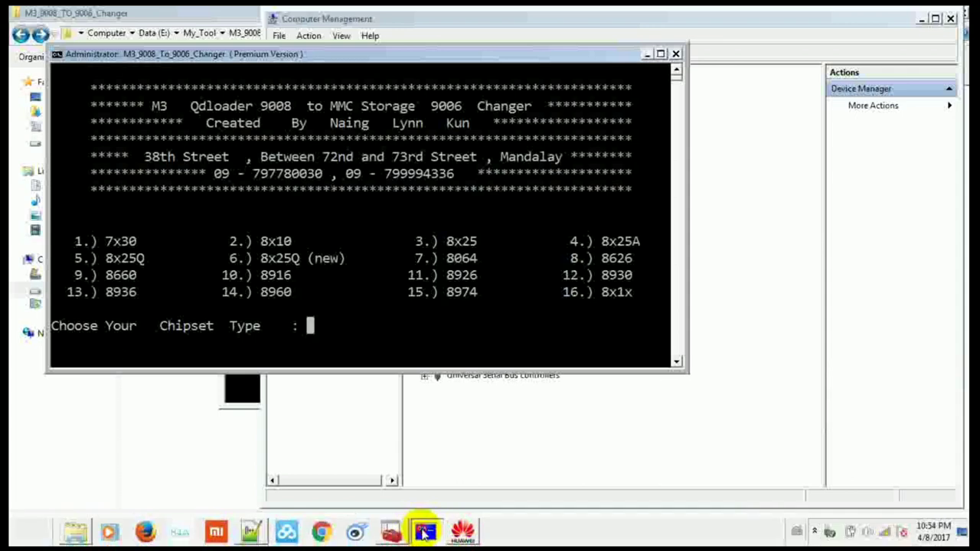
{"action": "left_click", "coordinate": [405, 485]}
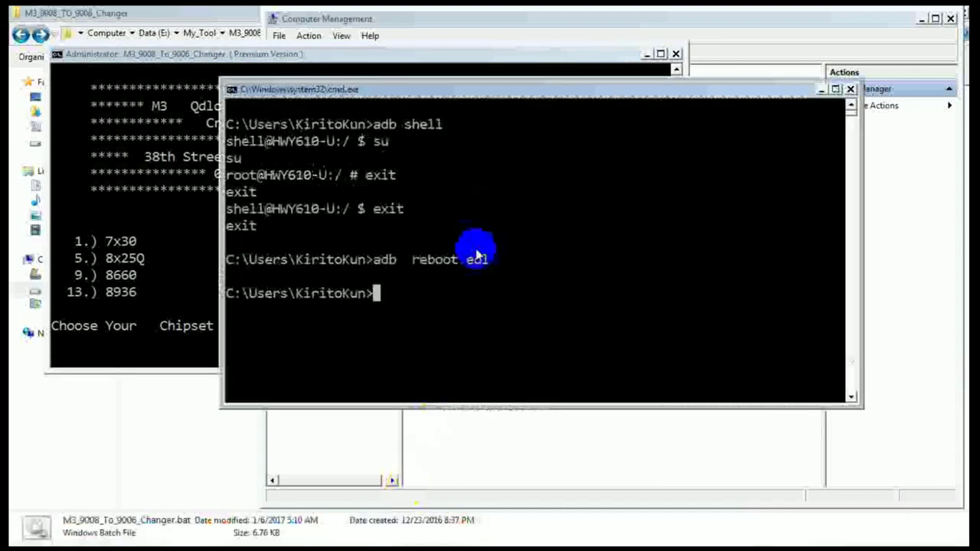
{"action": "key", "text": "Up"}
{"action": "key", "text": "Return"}
Step: Select chipset 2 (MSM8x10) in the changer console
{"action": "left_click", "coordinate": [34, 273]}
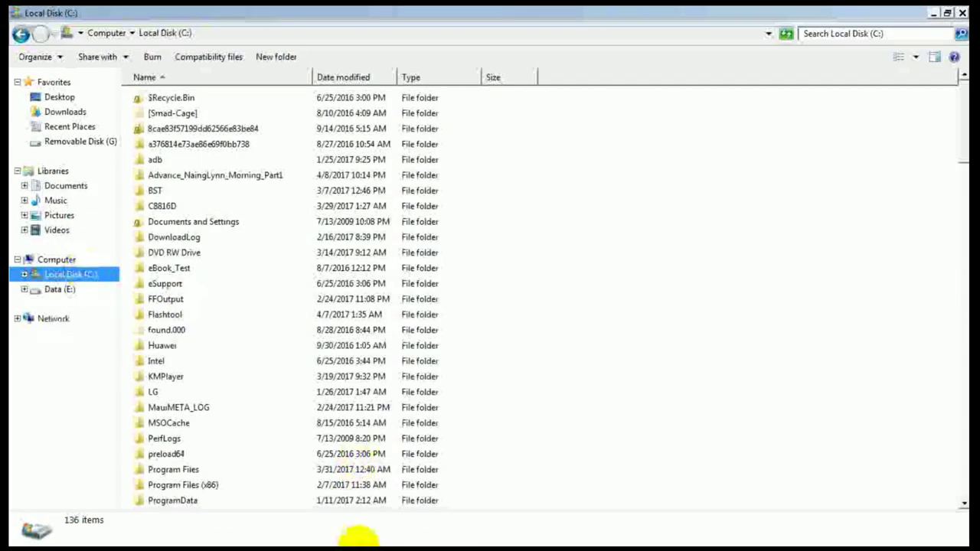
{"action": "left_click", "coordinate": [424, 528]}
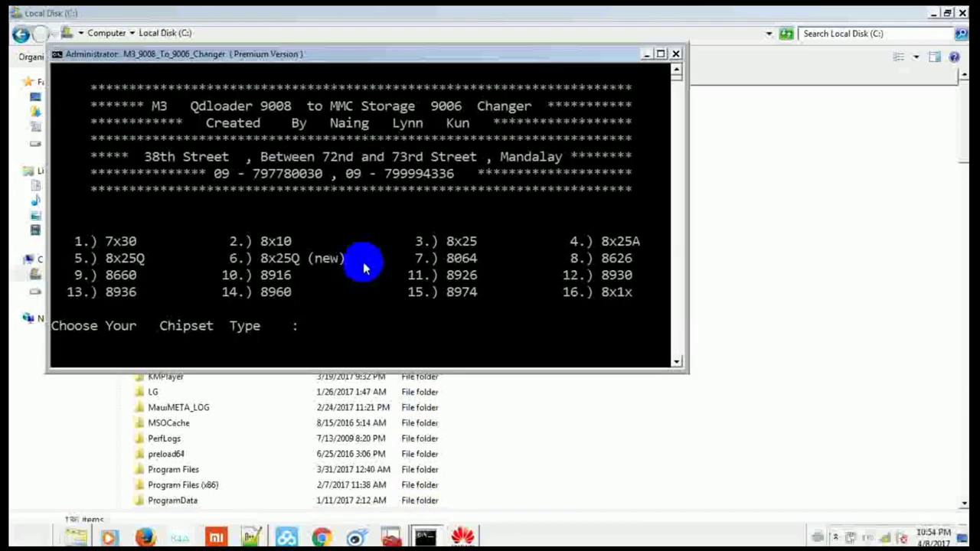
{"action": "type", "text": "2"}
{"action": "key", "text": "Return"}
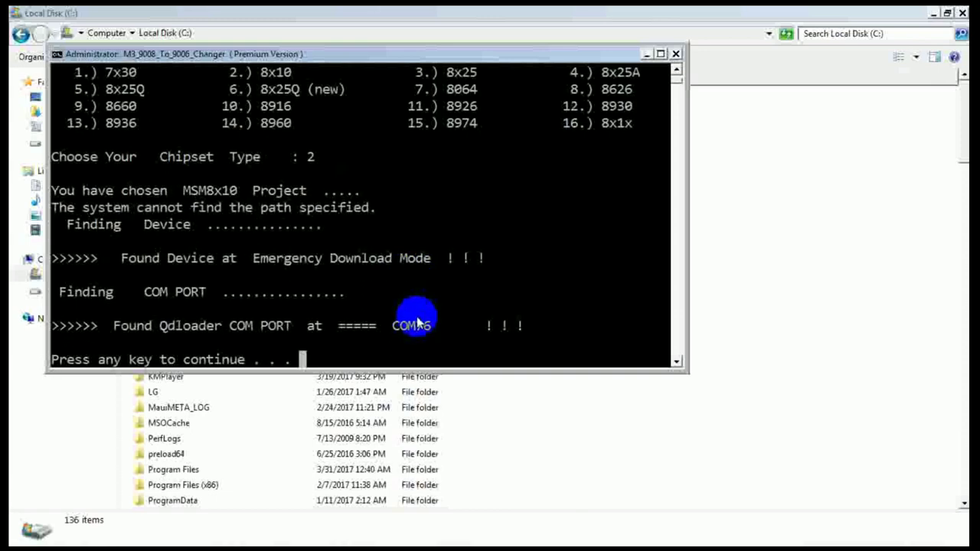
Step: Let the MSM8x10 bootloader download run to DONE, then return to the 16-option chipset menu
{"action": "key", "text": "Return"}
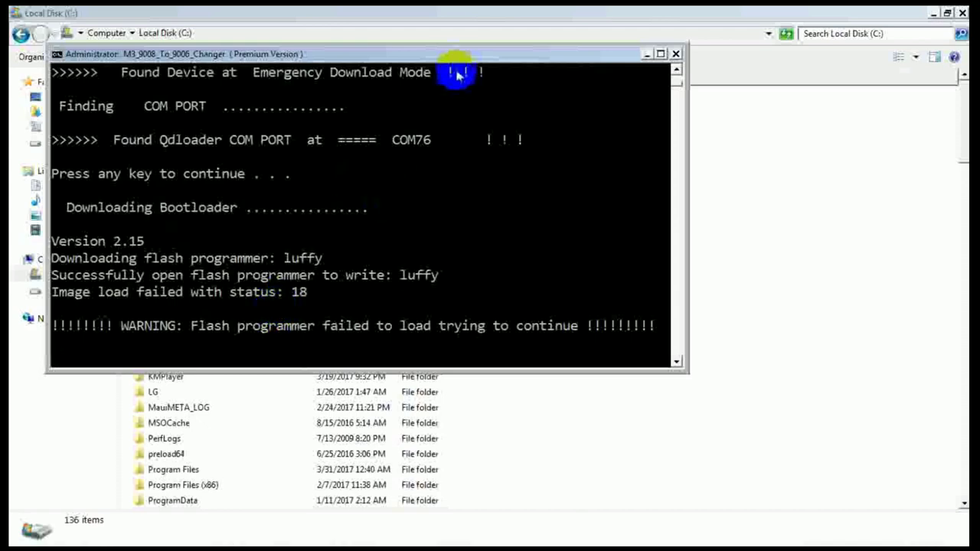
{"action": "left_click", "coordinate": [677, 70]}
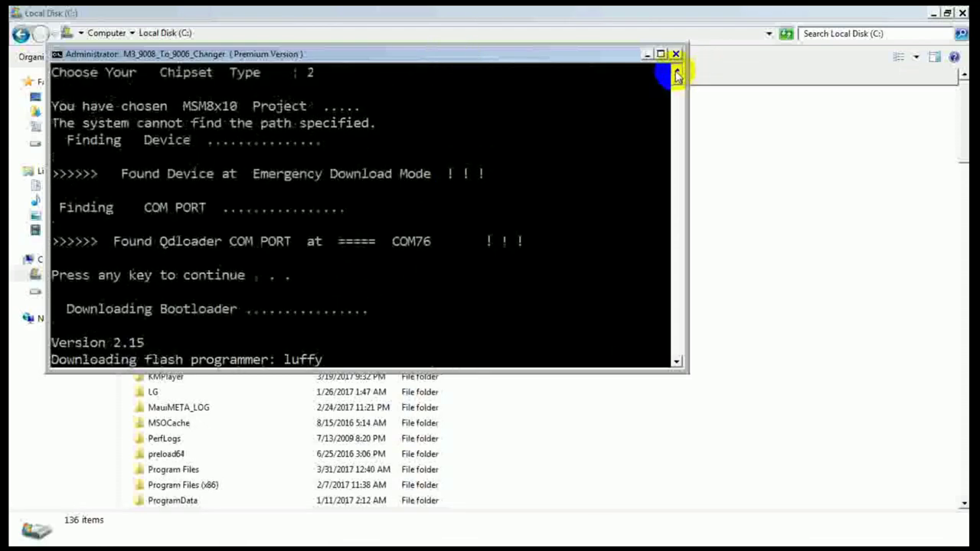
{"action": "left_click", "coordinate": [677, 70]}
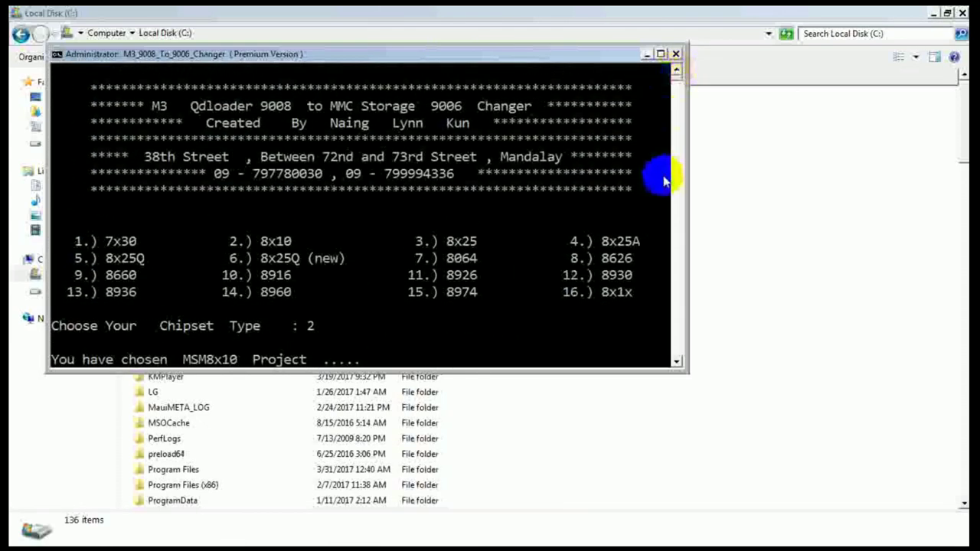
{"action": "left_click", "coordinate": [676, 363]}
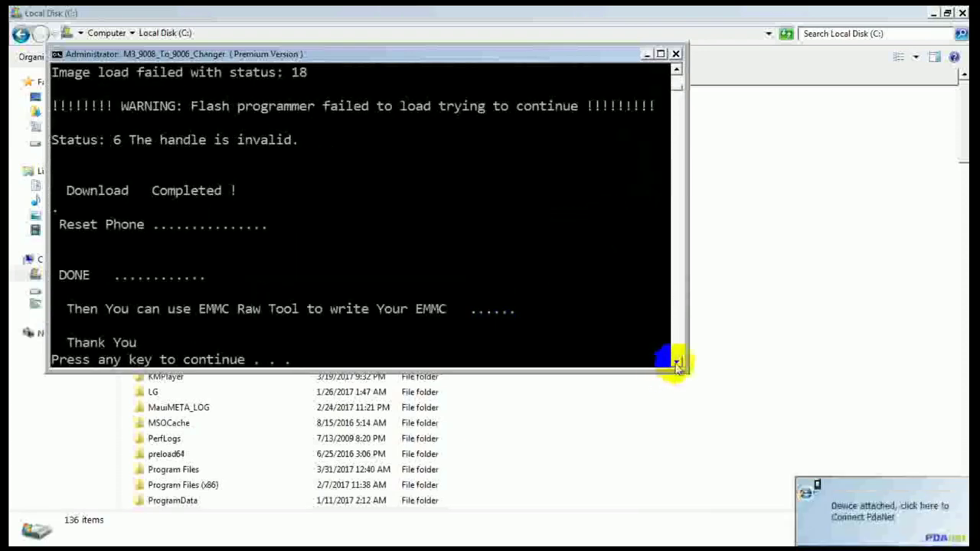
{"action": "key", "text": "Return"}
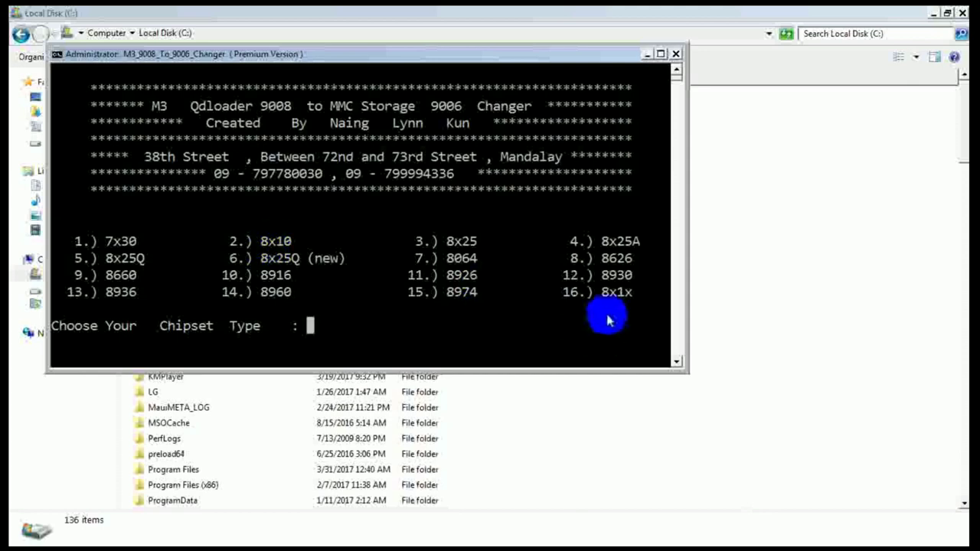
Step: Resend adb reboot edl from the command prompt to put the phone back into EDL
{"action": "mouse_move", "coordinate": [468, 526]}
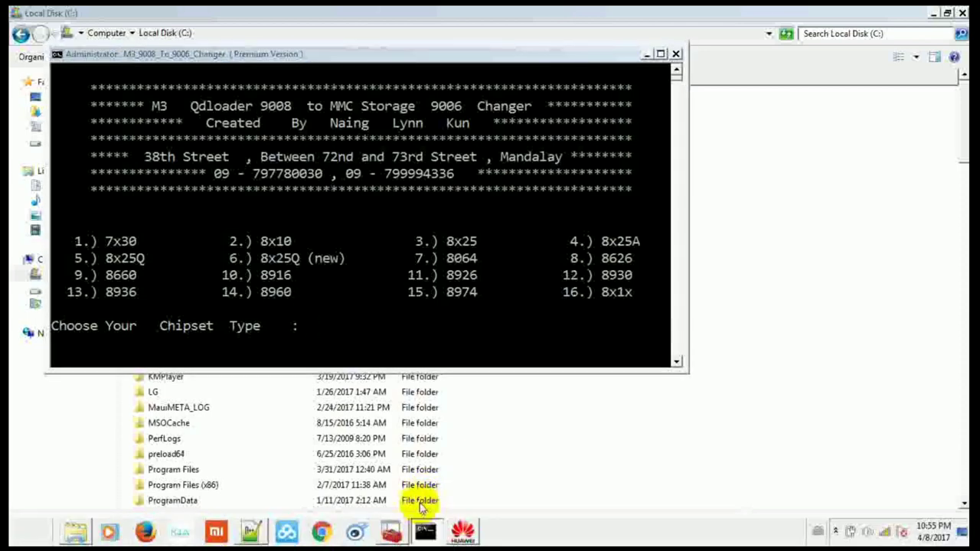
{"action": "left_click", "coordinate": [415, 485]}
{"action": "key", "text": "Up"}
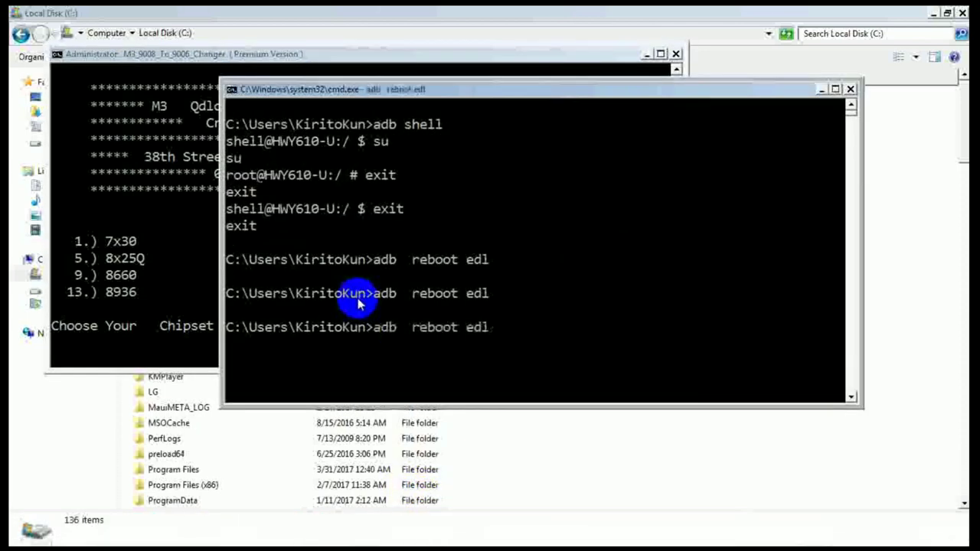
{"action": "left_click", "coordinate": [162, 258]}
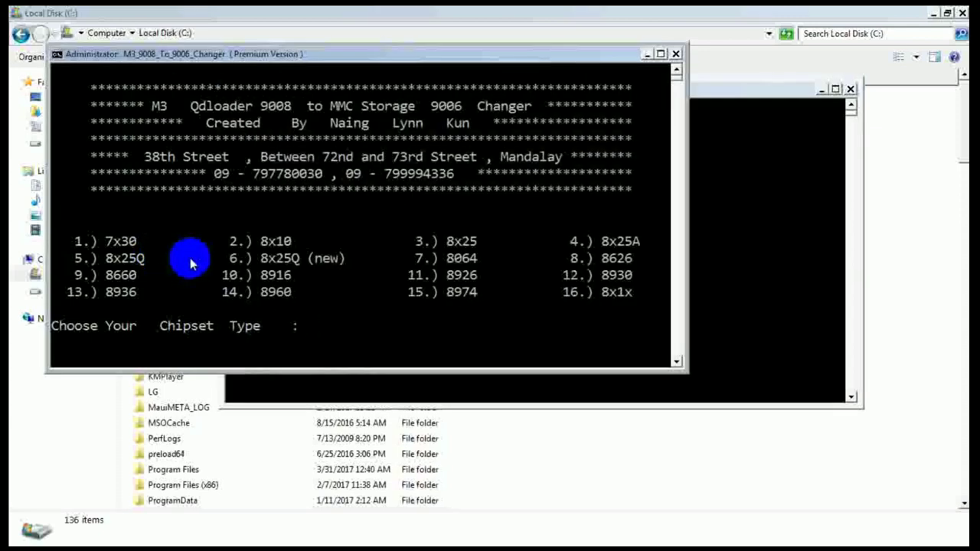
Step: Confirm QDLoader 9008 still appears on COM76 under Ports in Device Manager
{"action": "left_click", "coordinate": [389, 531]}
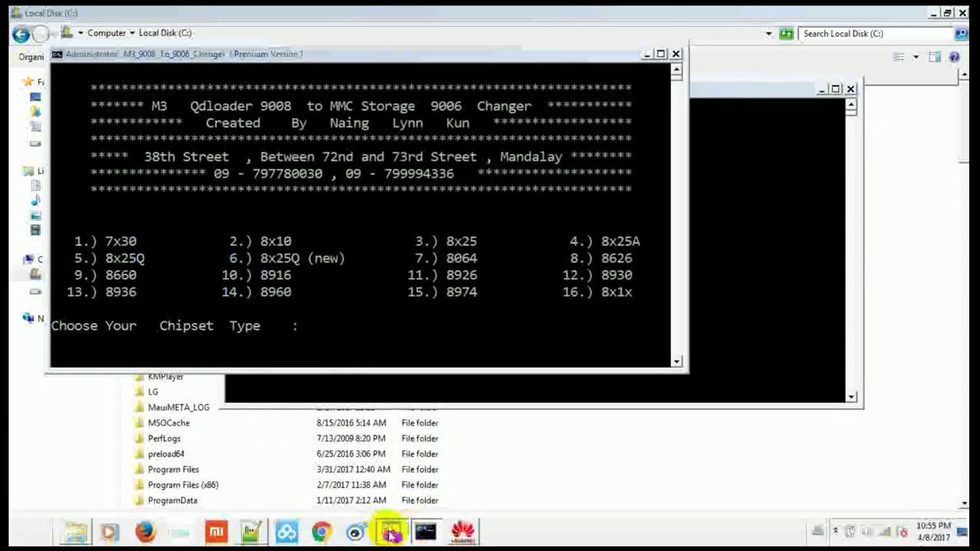
{"action": "left_click", "coordinate": [424, 286]}
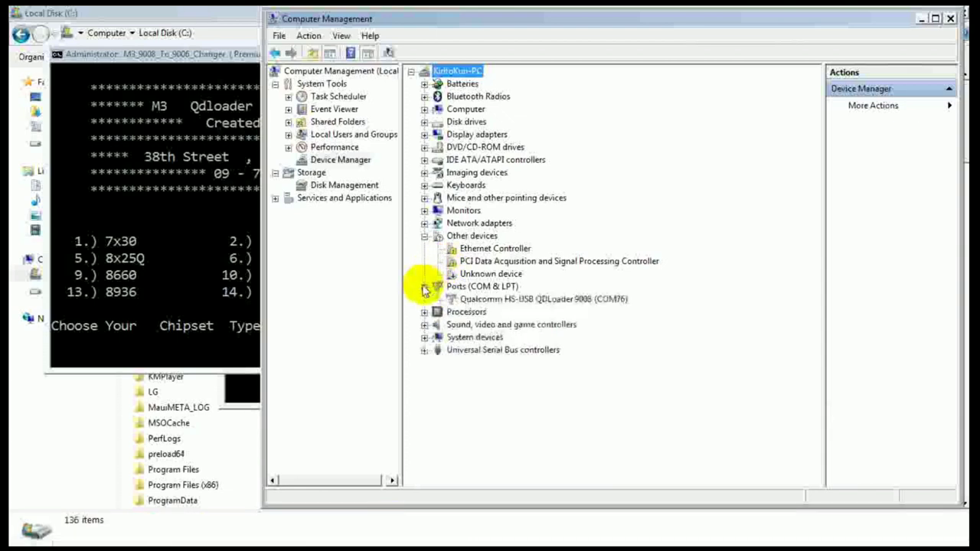
{"action": "left_click", "coordinate": [183, 257]}
{"action": "left_click", "coordinate": [430, 328]}
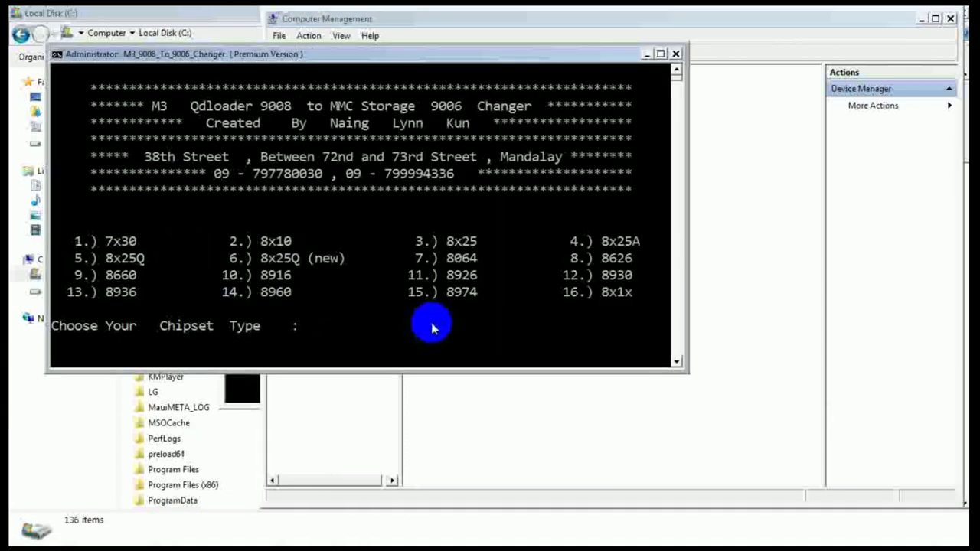
Step: Run chipset option 16 (MSM8x1x) so it detects the phone on COM76 and starts downloading
{"action": "key", "text": "Return"}
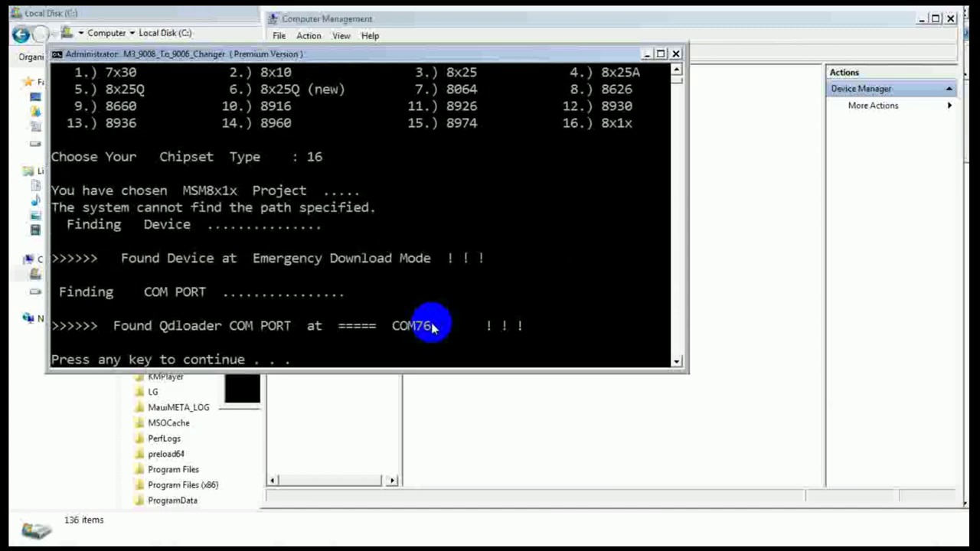
{"action": "key", "text": "Return"}
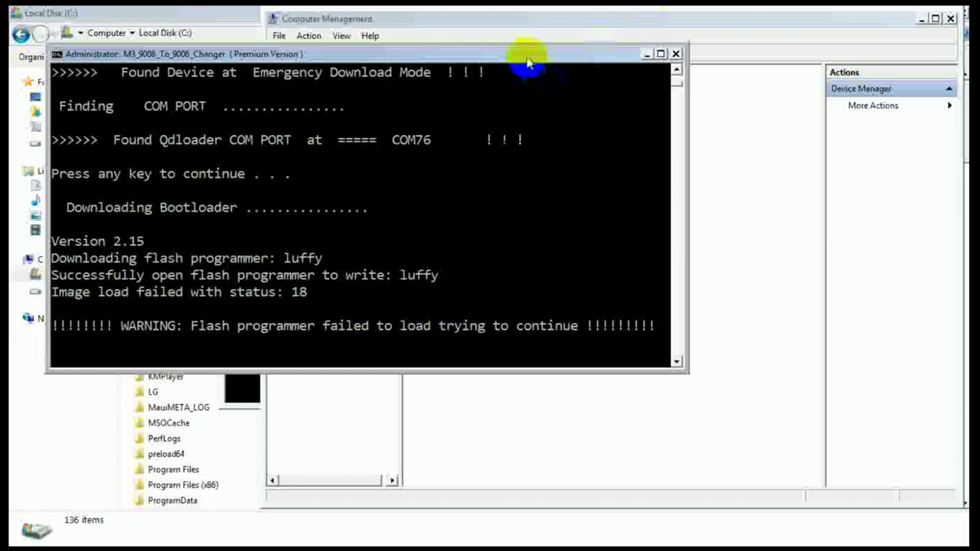
{"action": "left_click_drag", "start_coordinate": [528, 55], "coordinate": [770, 368]}
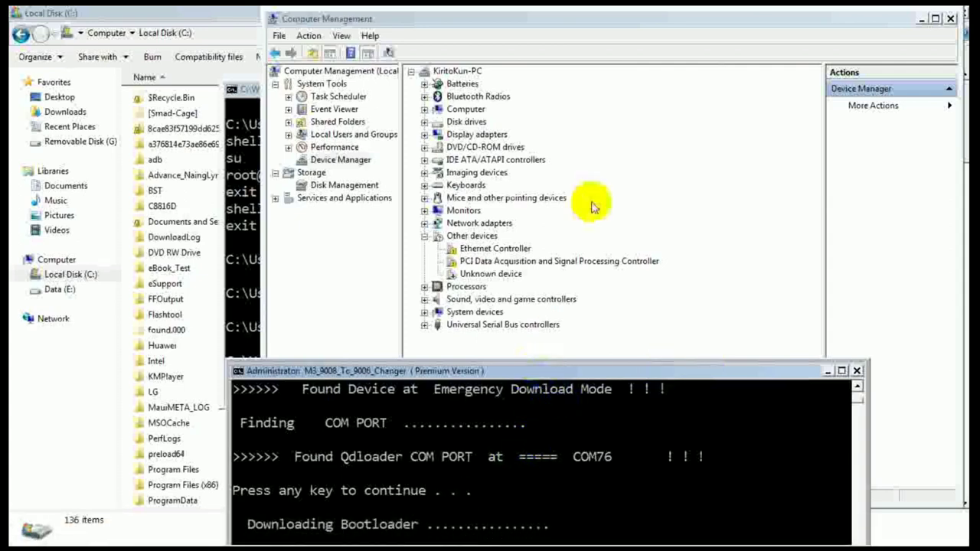
Step: Rerun chipset option 16 (MSM8x1x) and start the bootloader download
{"action": "left_click_drag", "start_coordinate": [530, 370], "coordinate": [603, 207]}
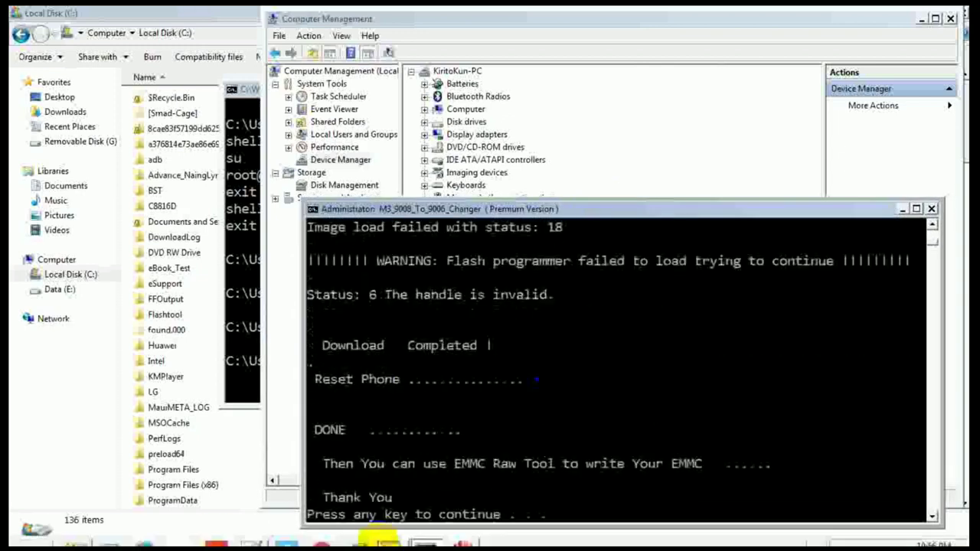
{"action": "key", "text": "Return"}
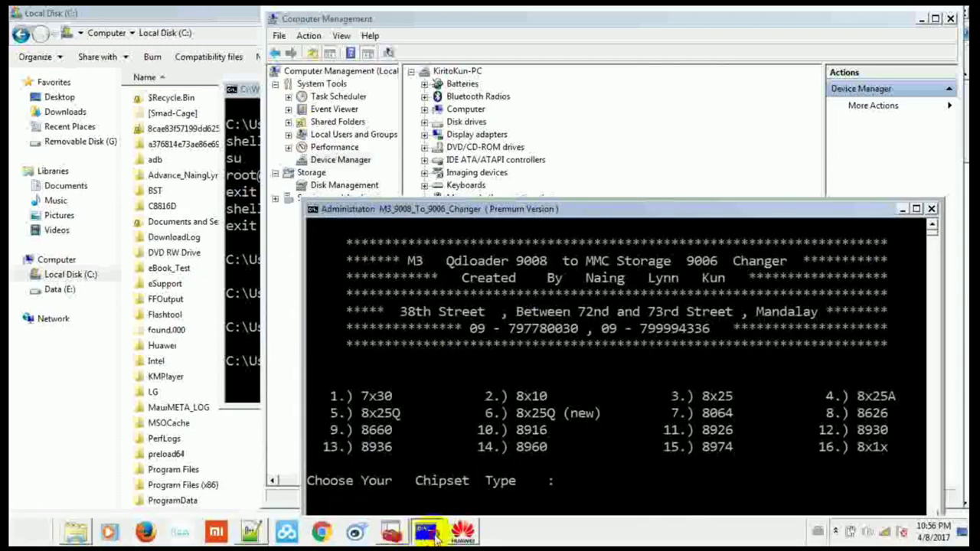
{"action": "left_click", "coordinate": [411, 483]}
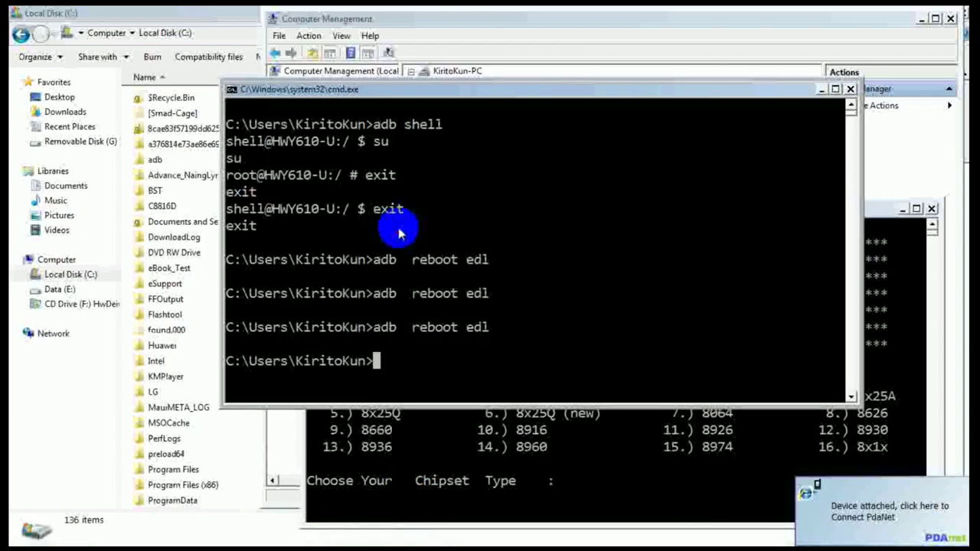
{"action": "left_click", "coordinate": [513, 478]}
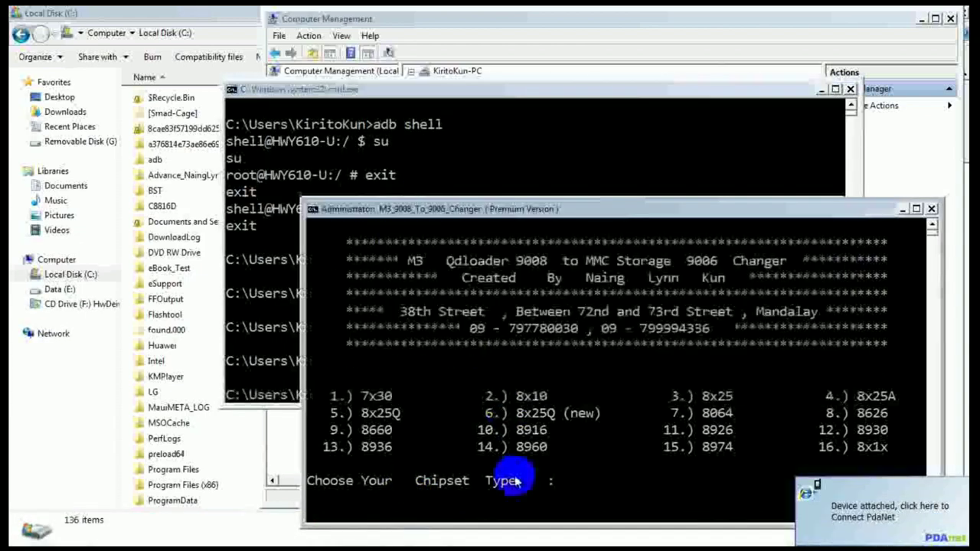
{"action": "key", "text": "Return"}
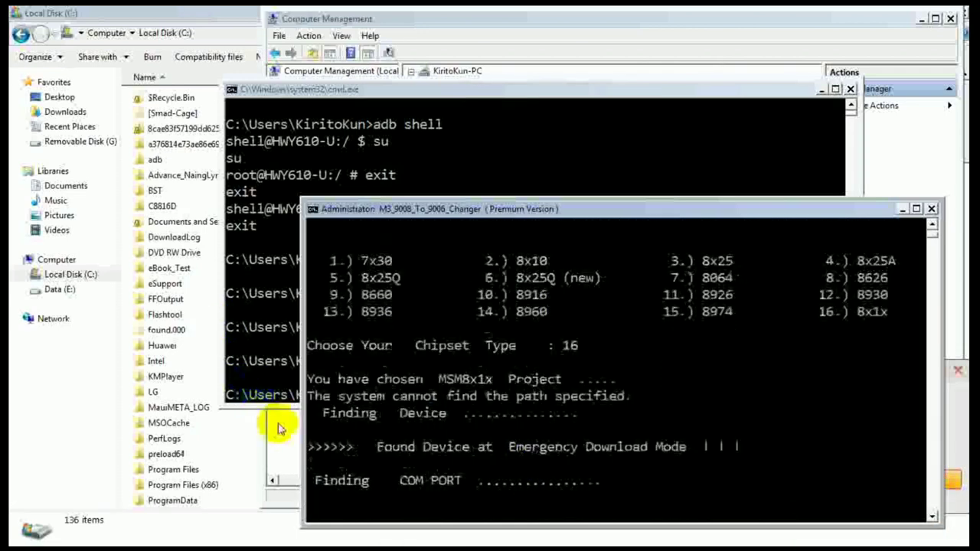
{"action": "left_click_drag", "start_coordinate": [595, 202], "coordinate": [541, 139]}
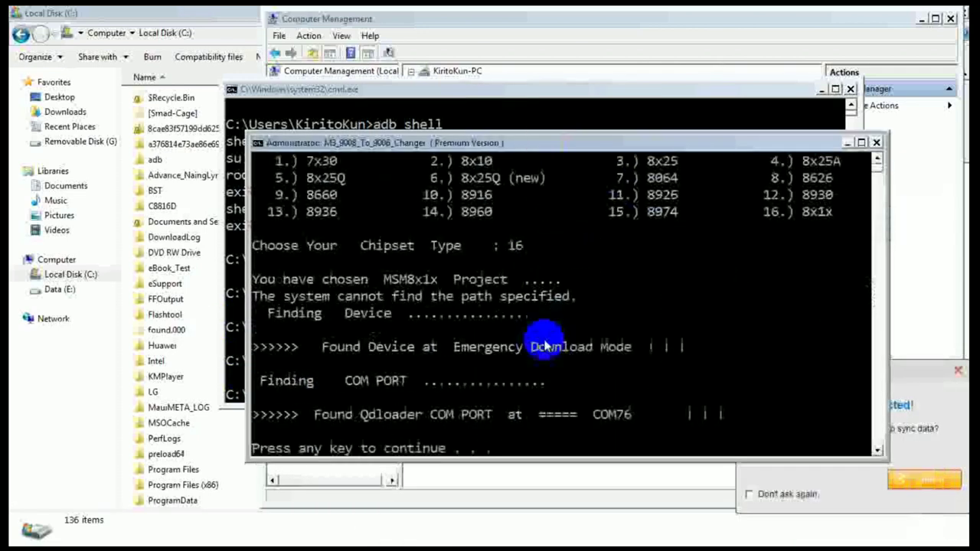
{"action": "key", "text": "Return"}
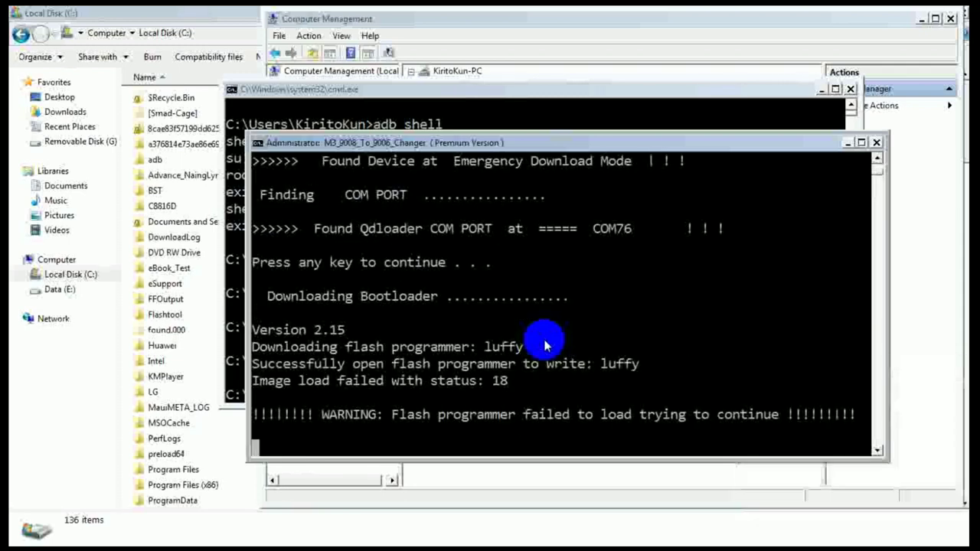
Step: Check the QDLoader device on COM76 under Ports, then return to the chipset menu after DONE
{"action": "left_click", "coordinate": [848, 143]}
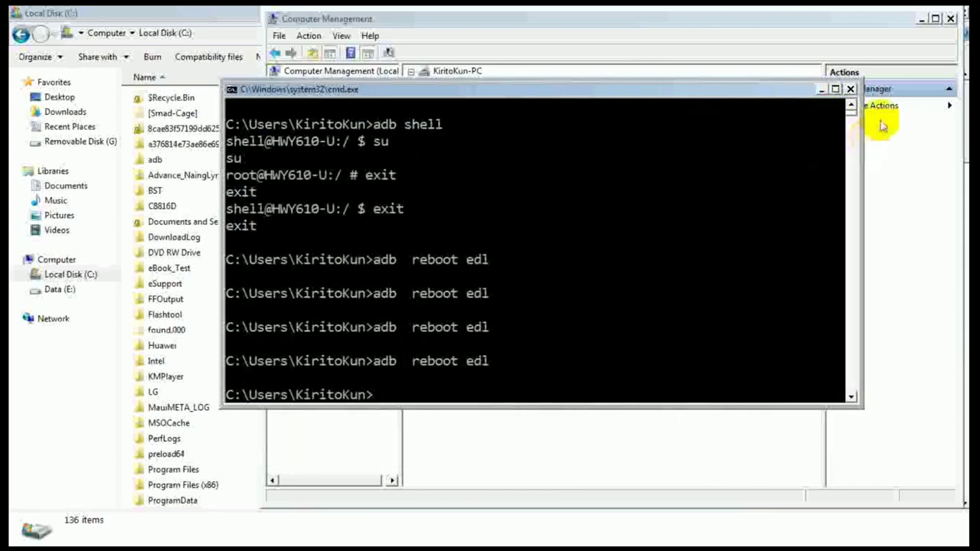
{"action": "left_click", "coordinate": [823, 89]}
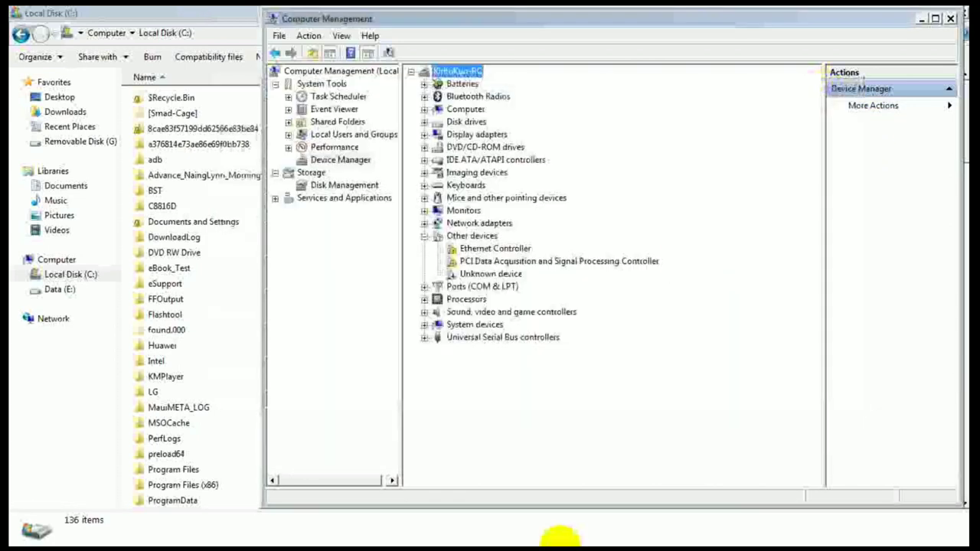
{"action": "left_click", "coordinate": [425, 287]}
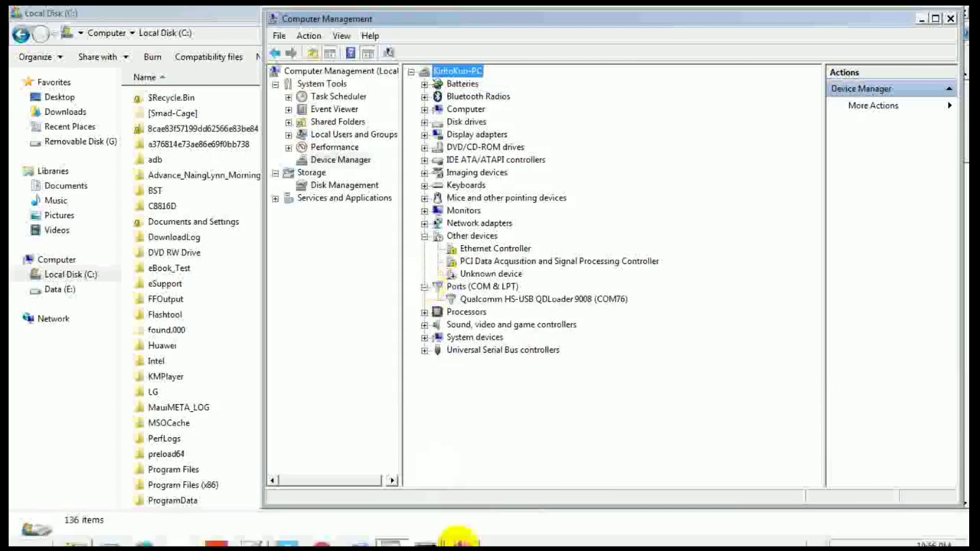
{"action": "left_click", "coordinate": [428, 533]}
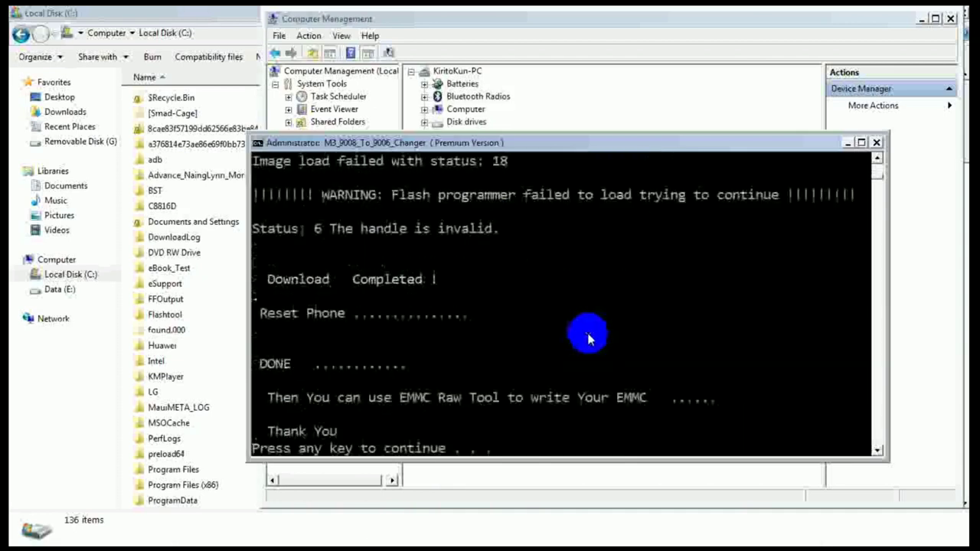
{"action": "key", "text": "Return"}
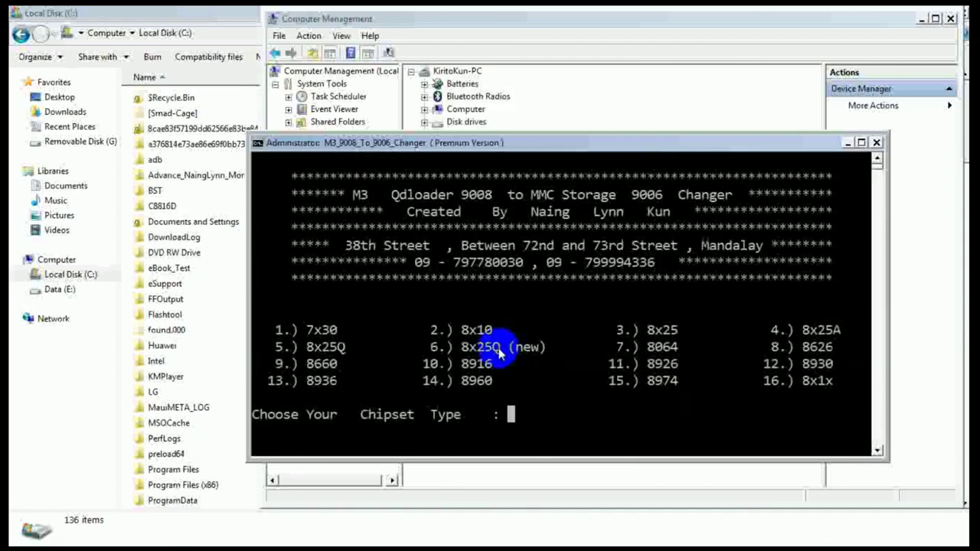
Step: Enter chipset 2 (MSM8x10) and resend adb reboot edl to the phone
{"action": "type", "text": "10"}
{"action": "key", "text": "BackSpace"}
{"action": "key", "text": "BackSpace"}
{"action": "type", "text": "2"}
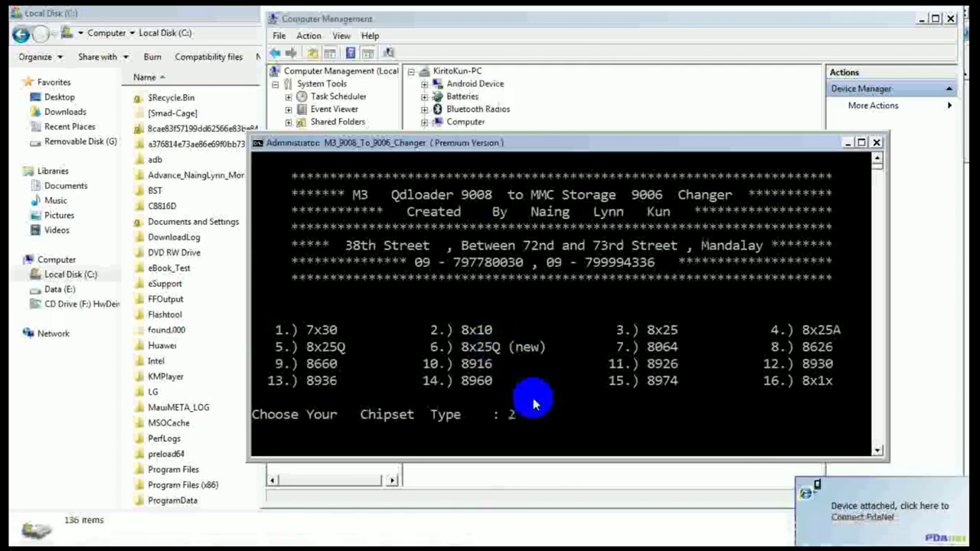
{"action": "mouse_move", "coordinate": [475, 545]}
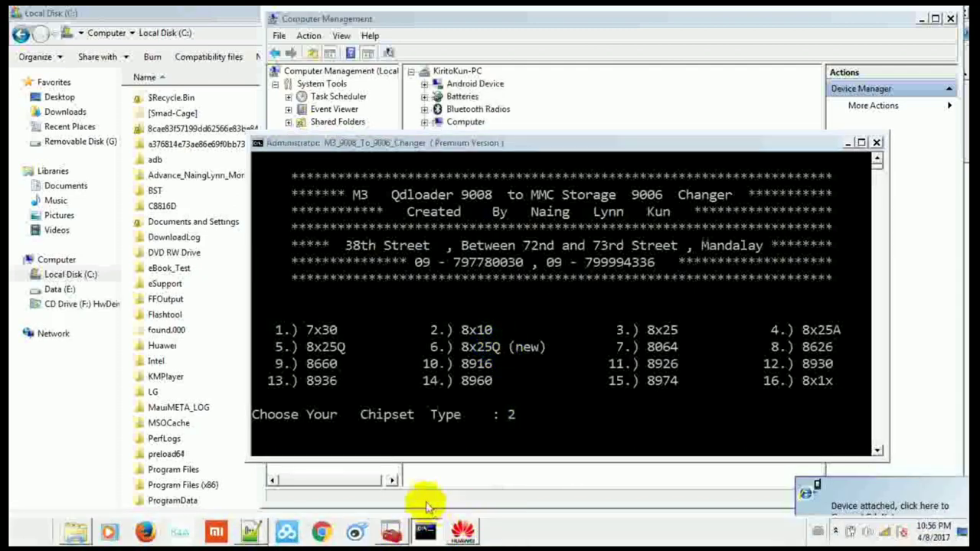
{"action": "left_click", "coordinate": [418, 490]}
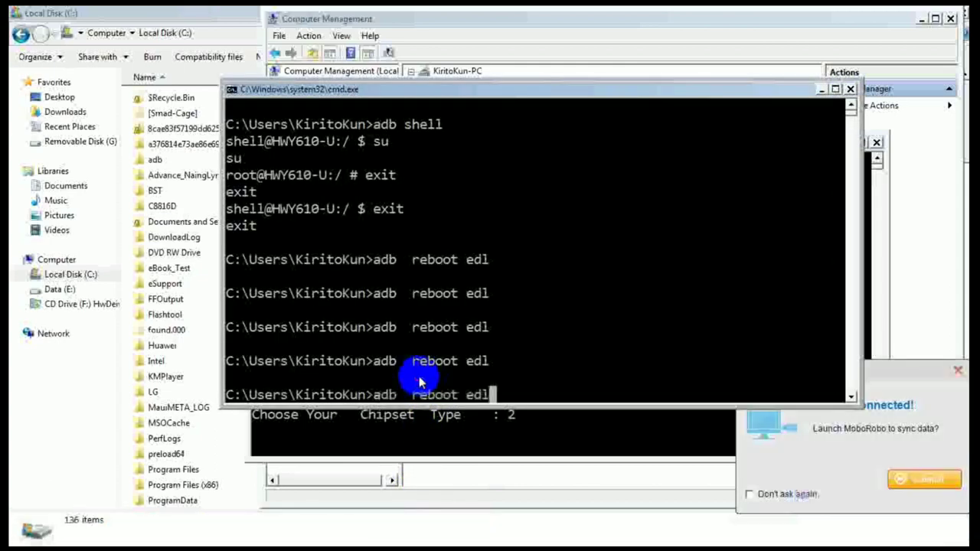
{"action": "key", "text": "Return"}
Step: Run the MSM8x10 download, which hits the status 18 warning, then close the changer
{"action": "left_click", "coordinate": [465, 426]}
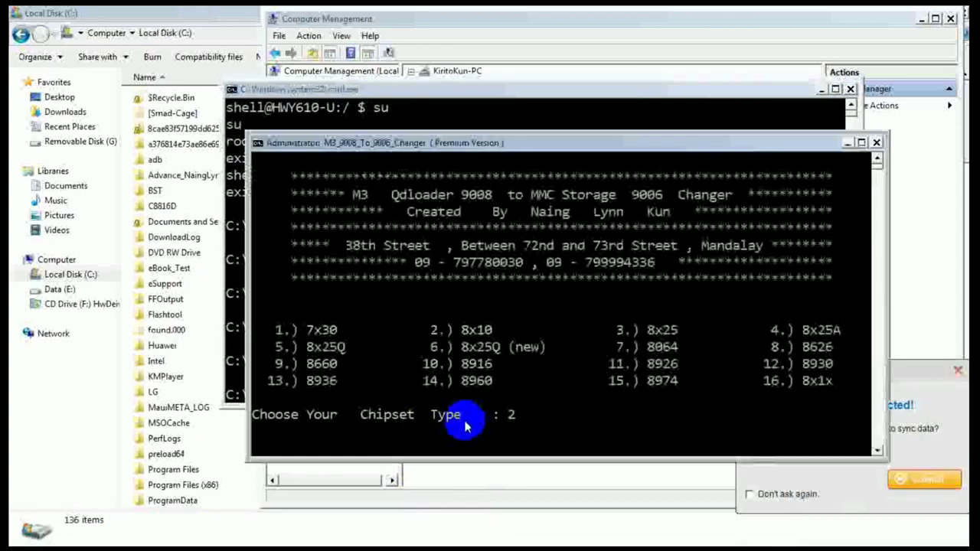
{"action": "key", "text": "Return"}
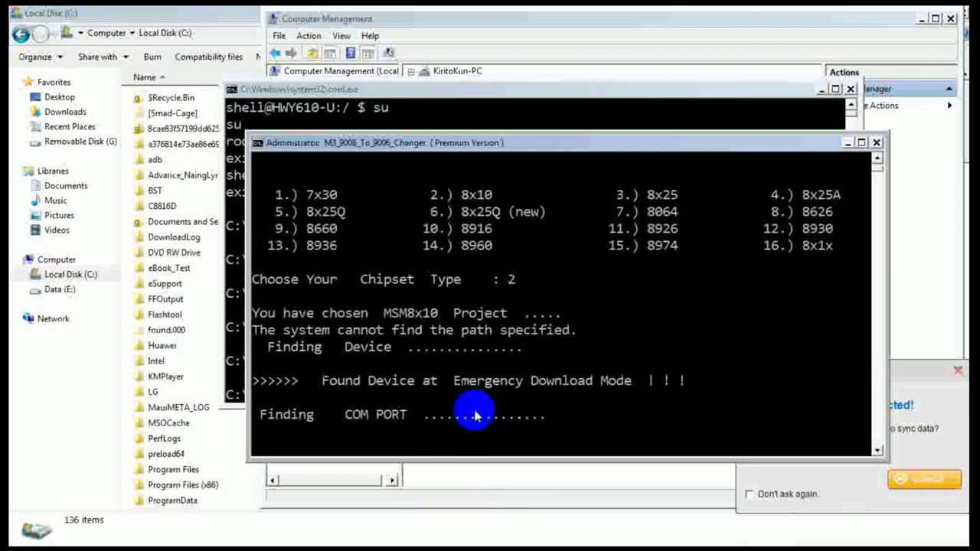
{"action": "key", "text": "Return"}
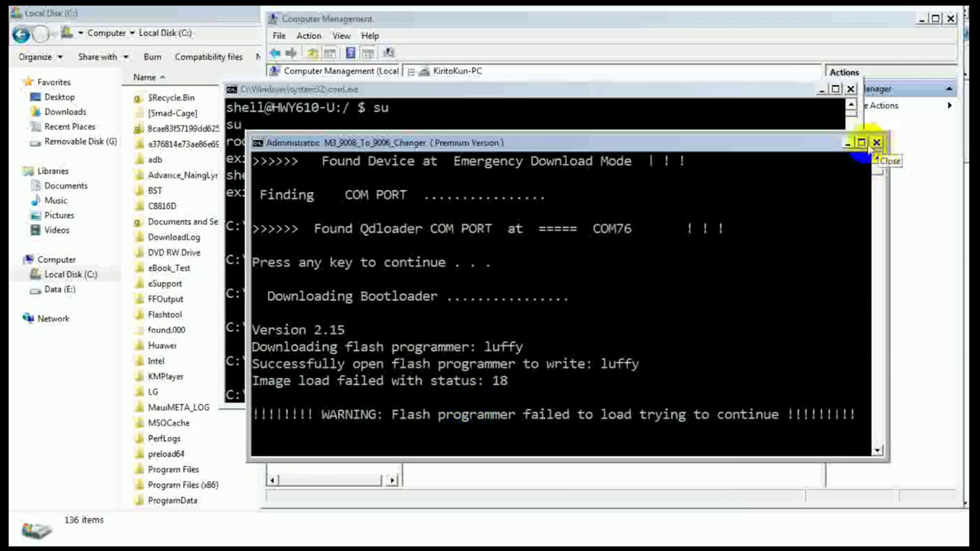
{"action": "left_click", "coordinate": [849, 145]}
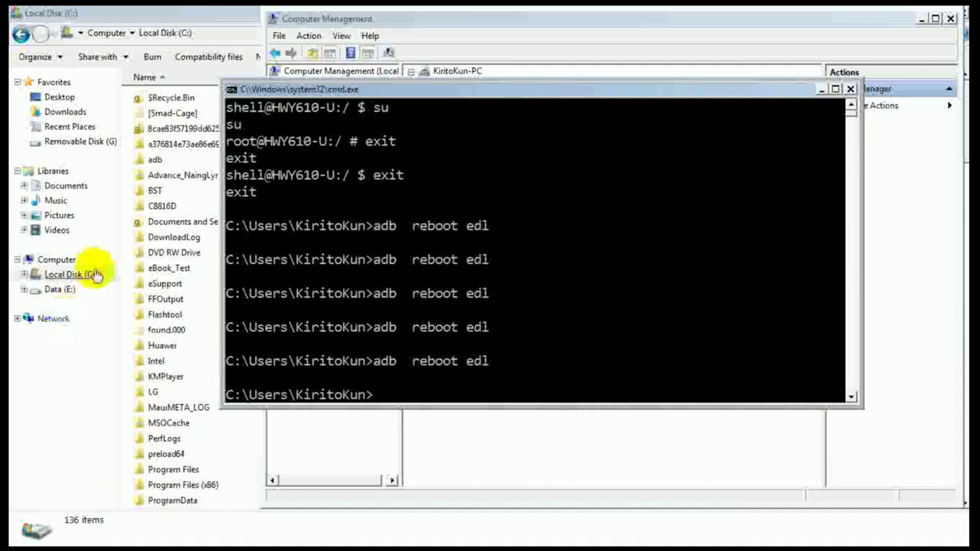
Step: Restore the Explorer window on Data (E:), briefly entering and leaving the Qualcomm EMMC folder
{"action": "left_click", "coordinate": [65, 291]}
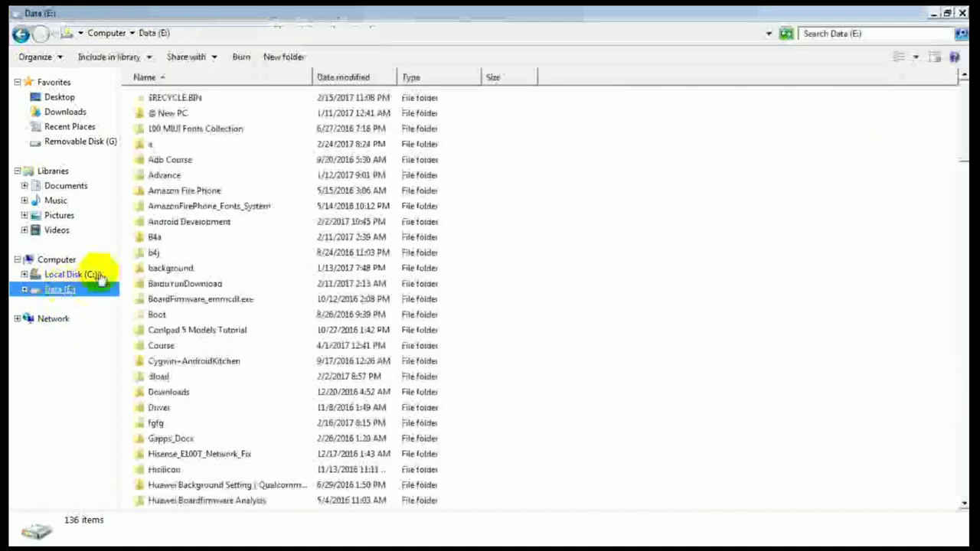
{"action": "left_click", "coordinate": [198, 456]}
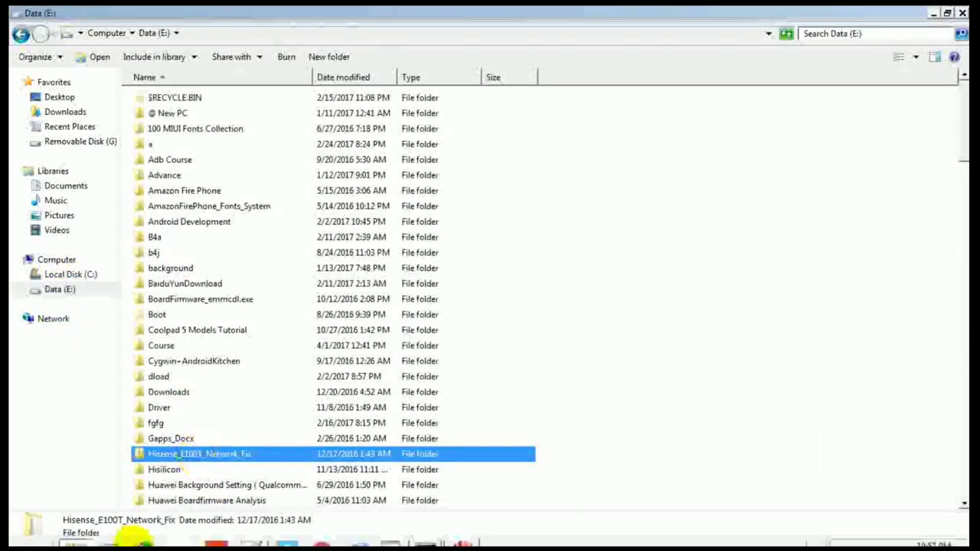
{"action": "left_click", "coordinate": [74, 533]}
{"action": "left_click", "coordinate": [75, 532]}
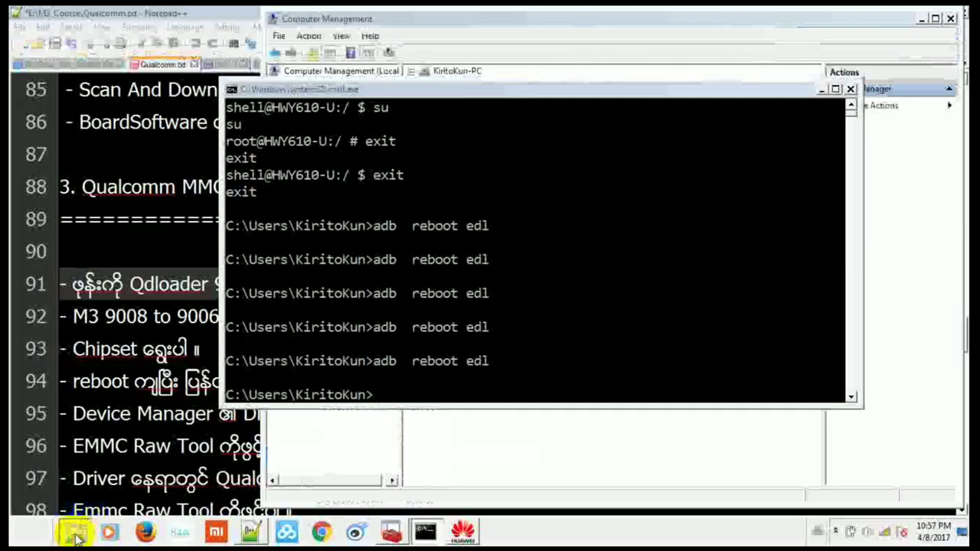
{"action": "left_click", "coordinate": [238, 407]}
{"action": "type", "text": "qu"}
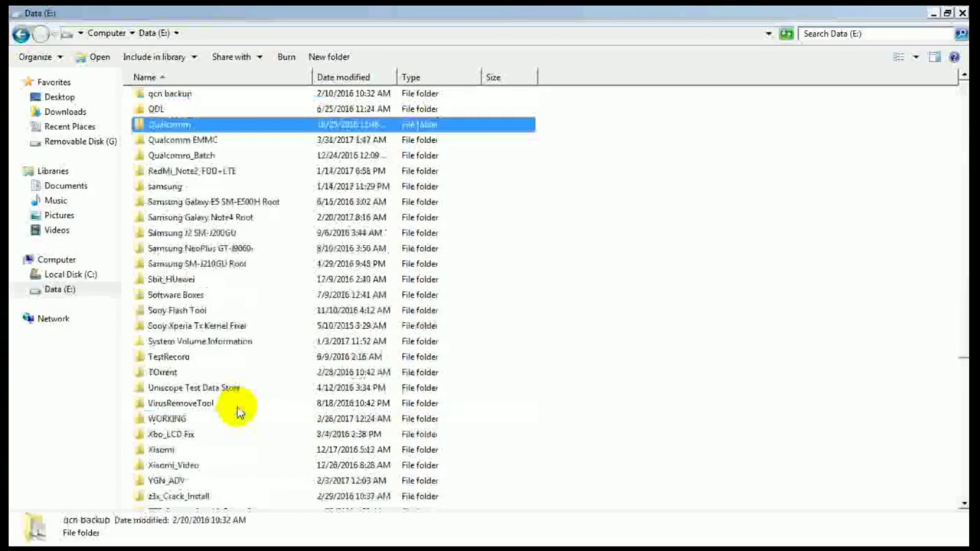
{"action": "key", "text": "Return"}
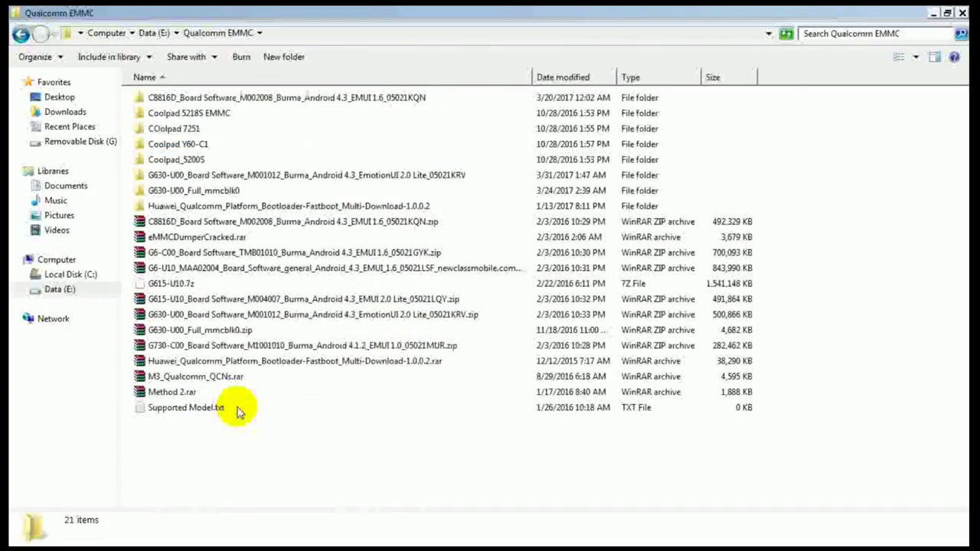
{"action": "key", "text": "BackSpace"}
Step: Navigate through My_Tool and M3_9008_TO_9006_Changer into the MSM8x1x folder
{"action": "type", "text": "my_d"}
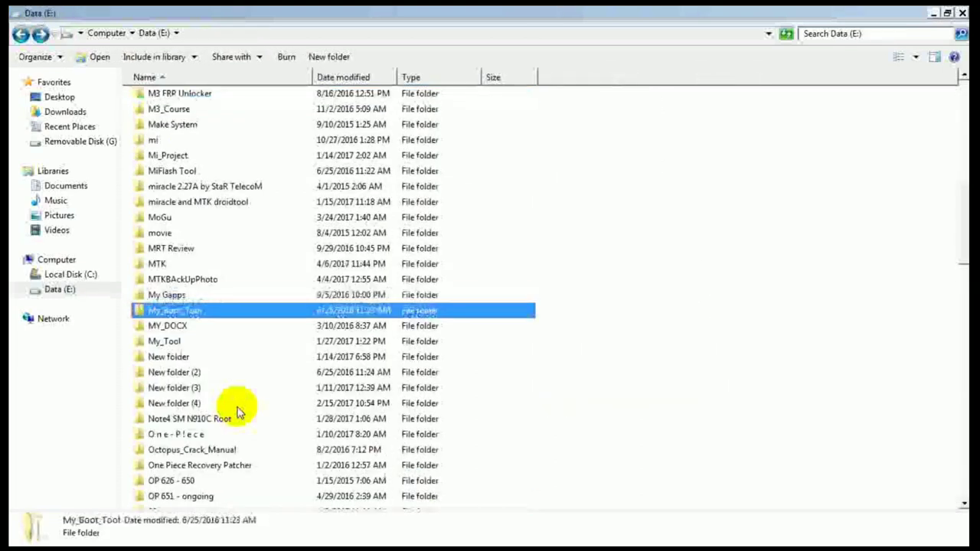
{"action": "key", "text": "Up"}
{"action": "key", "text": "Return"}
{"action": "key", "text": "Down"}
{"action": "key", "text": "Down"}
{"action": "key", "text": "Down"}
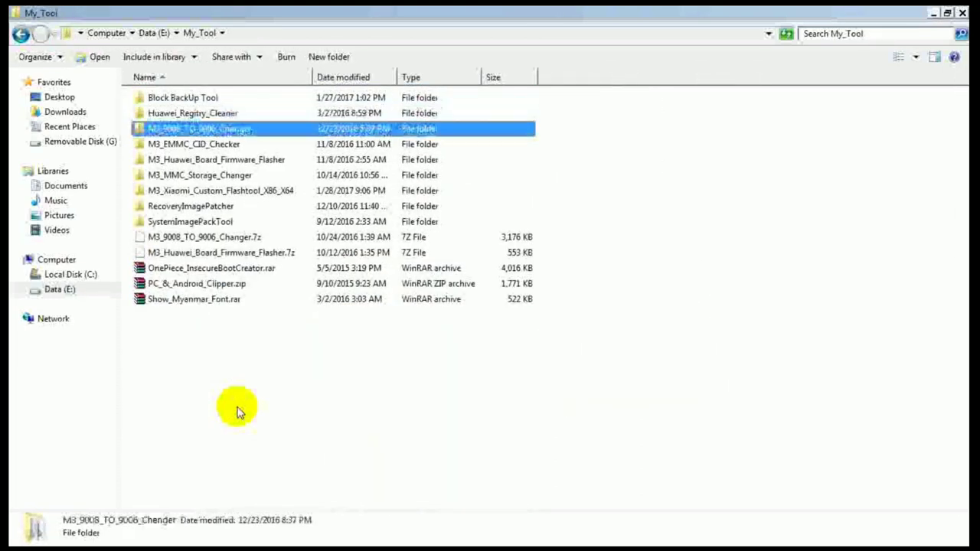
{"action": "key", "text": "Return"}
{"action": "key", "text": "Down"}
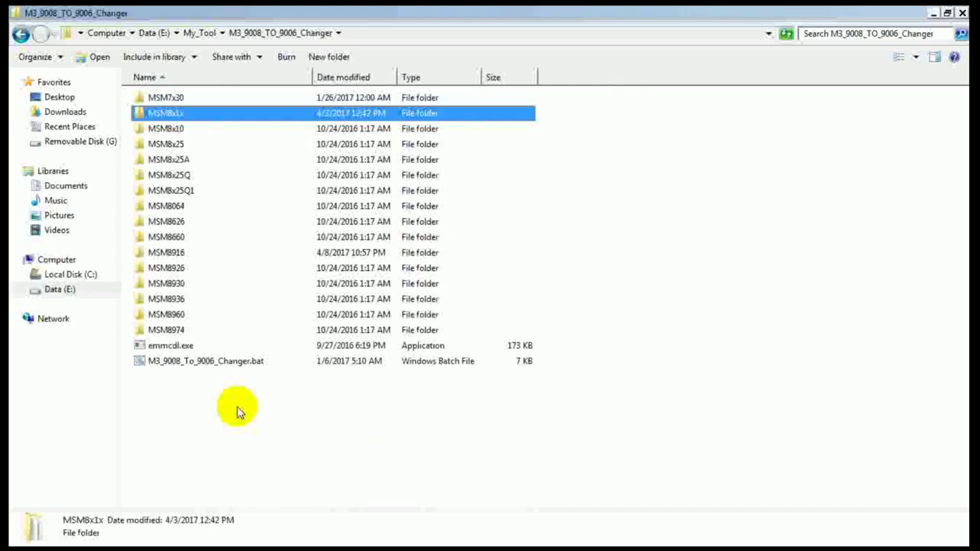
{"action": "key", "text": "Return"}
{"action": "key", "text": "Down"}
{"action": "key", "text": "Down"}
{"action": "key", "text": "Down"}
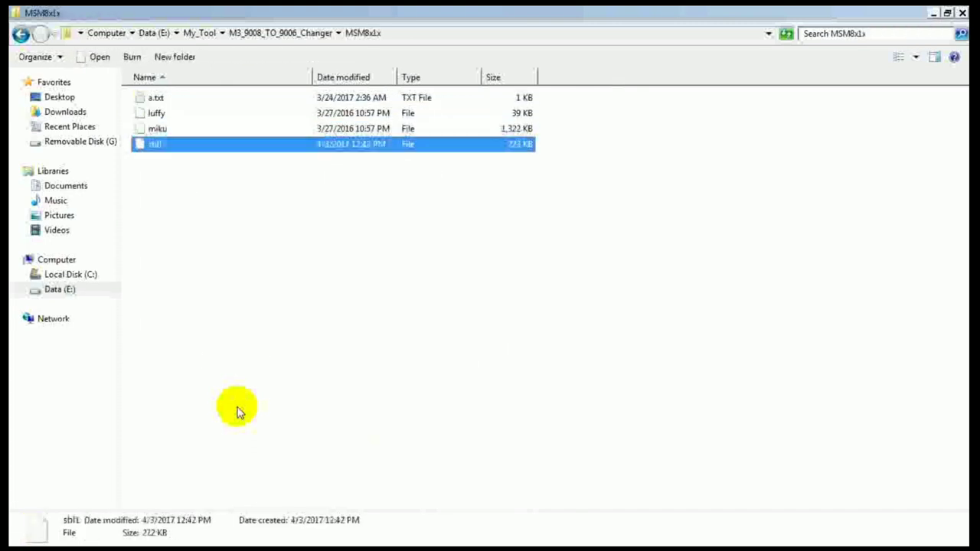
Step: Permanently delete sbl1 and rename luffy to mprg8x10.mbn
{"action": "key", "text": "shift+Delete"}
{"action": "key", "text": "Return"}
{"action": "key", "text": "Up"}
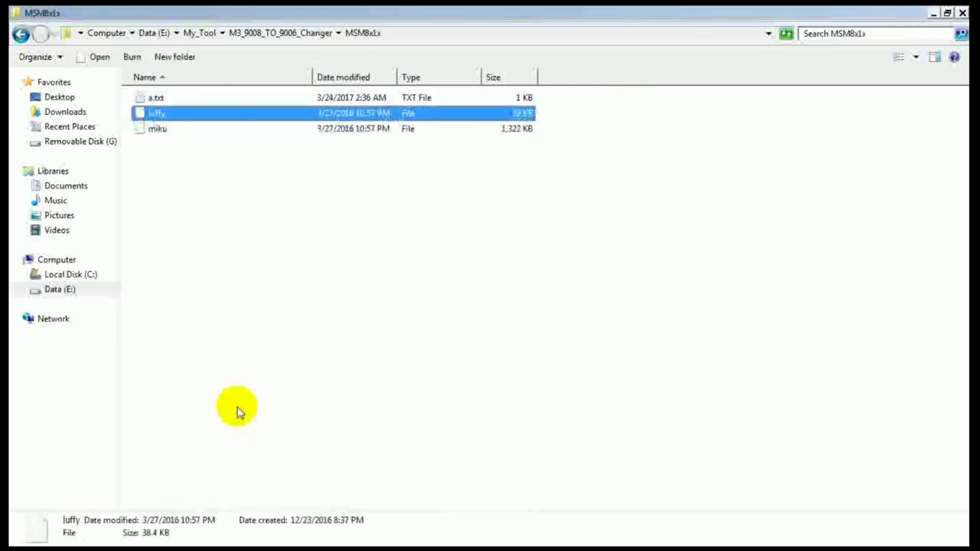
{"action": "key", "text": "Down"}
{"action": "key", "text": "Up"}
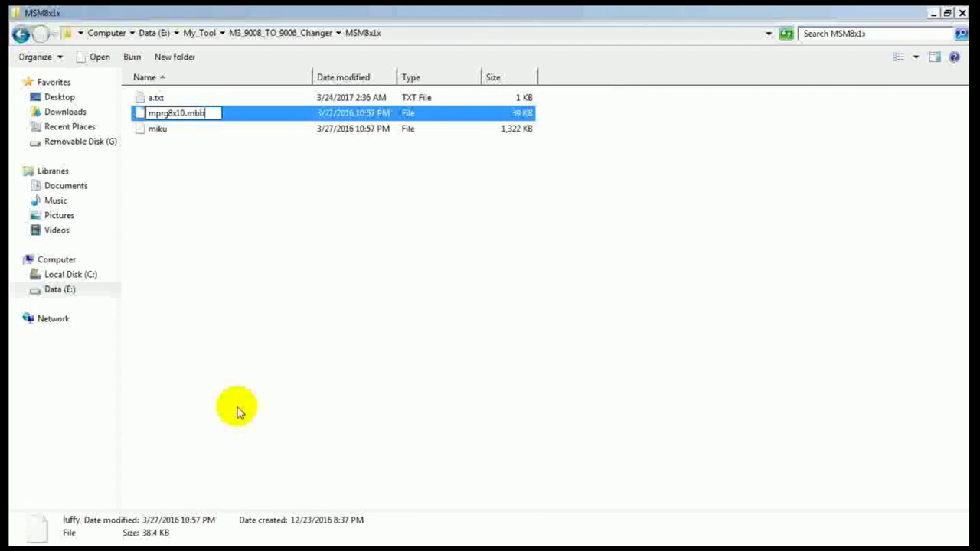
{"action": "key", "text": "Return"}
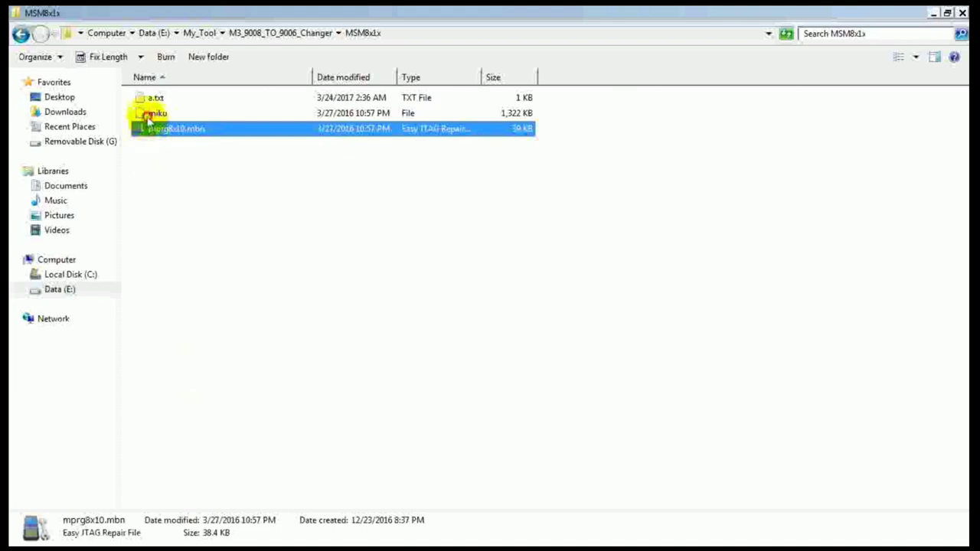
Step: Rename miku to 8x10_msimage.mbn
{"action": "left_click", "coordinate": [149, 115]}
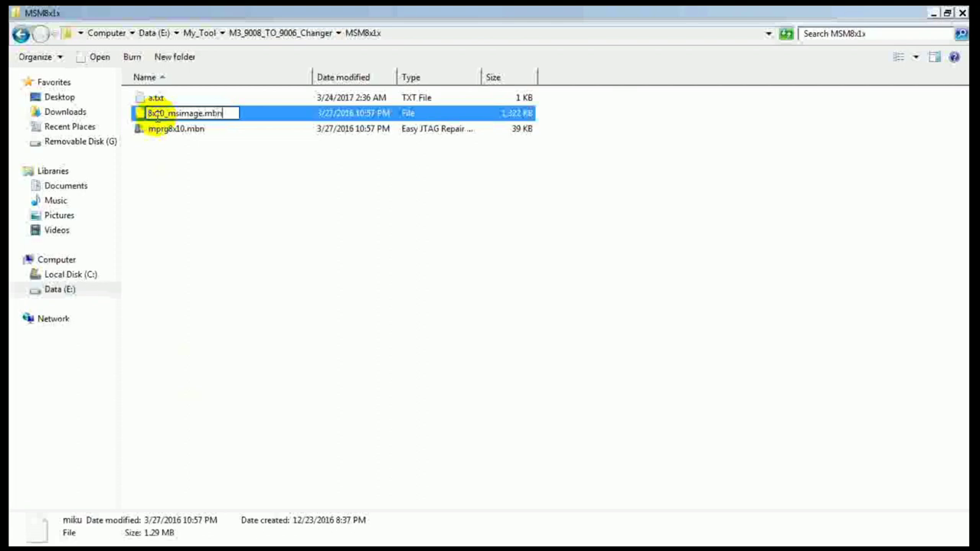
{"action": "key", "text": "Return"}
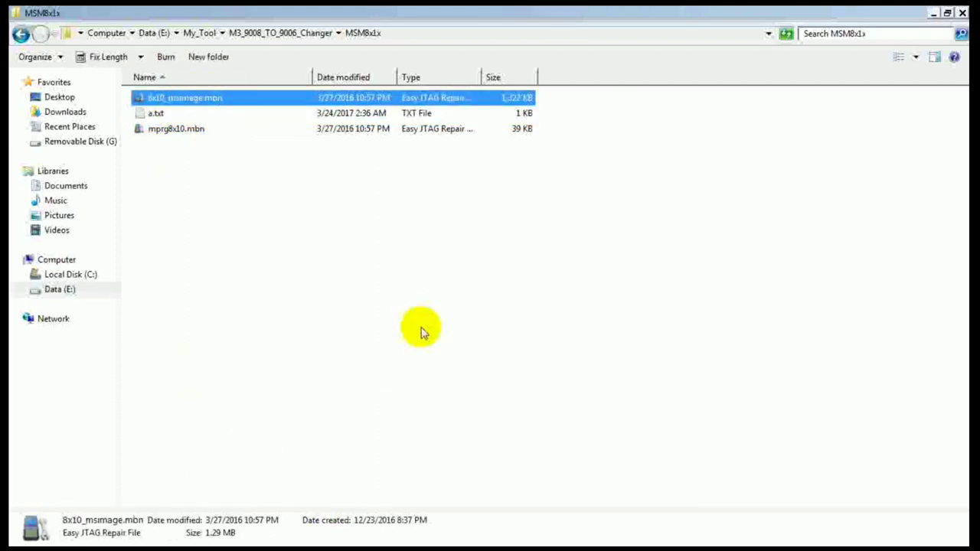
{"action": "left_click", "coordinate": [405, 291]}
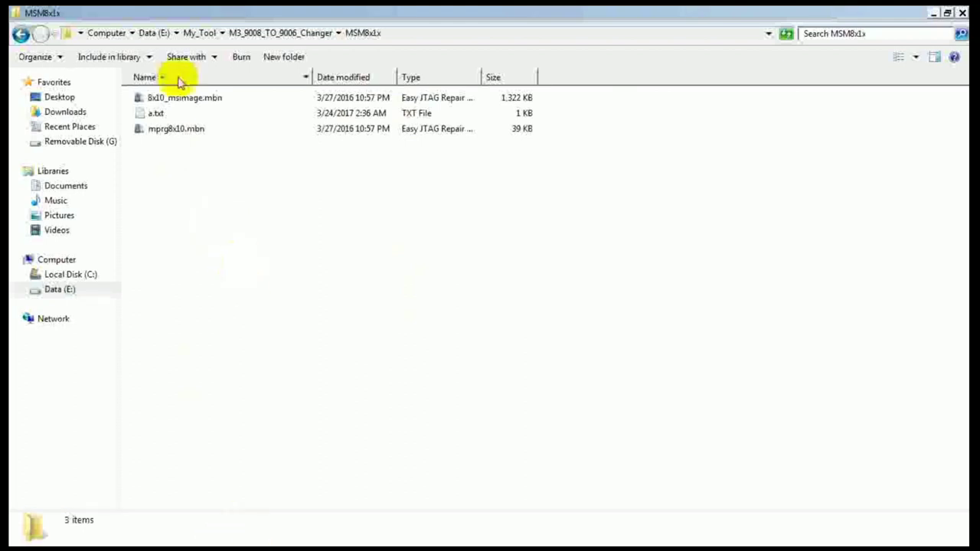
Step: Copy emmcdl.exe from M3_9008_TO_9006_Changer into the MSM8x1x folder
{"action": "left_click", "coordinate": [184, 130]}
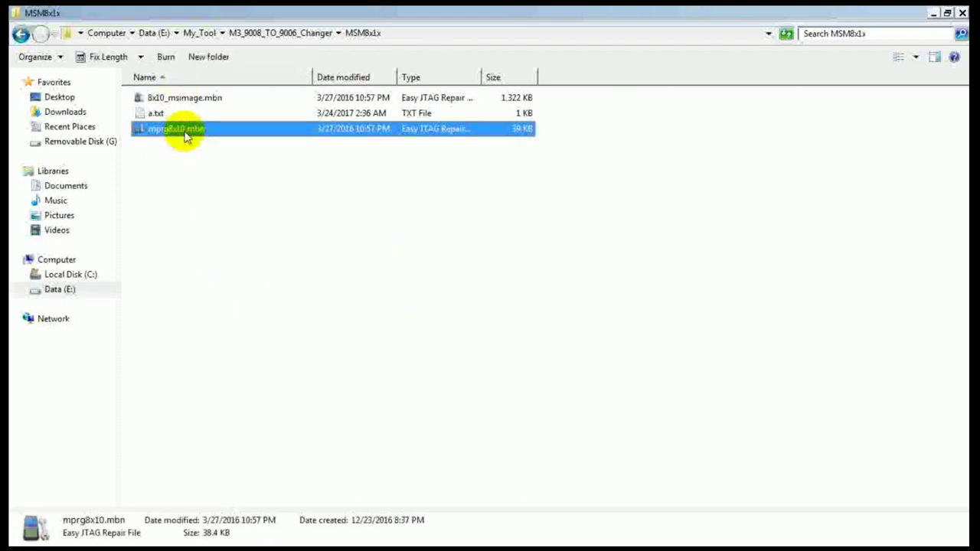
{"action": "left_click", "coordinate": [207, 176]}
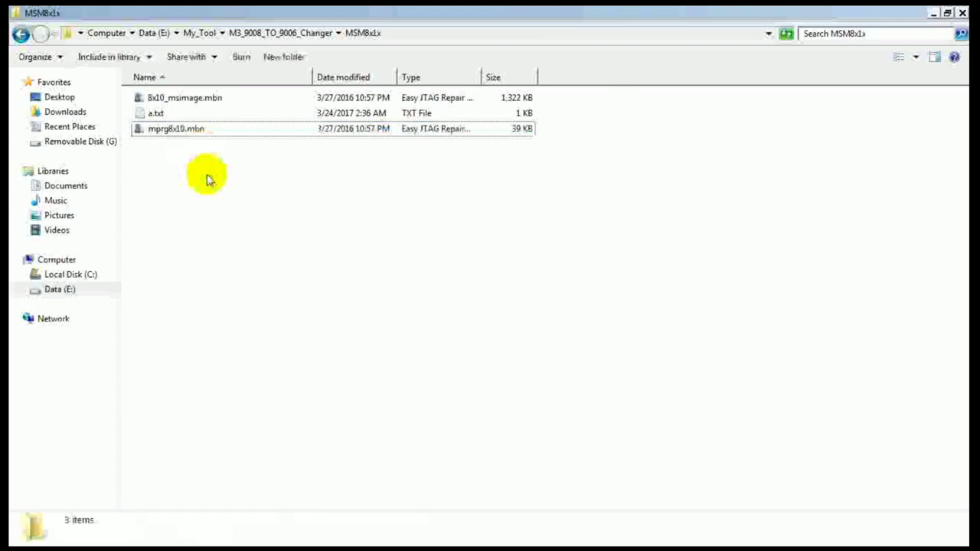
{"action": "right_click", "coordinate": [207, 176]}
{"action": "left_click", "coordinate": [141, 261]}
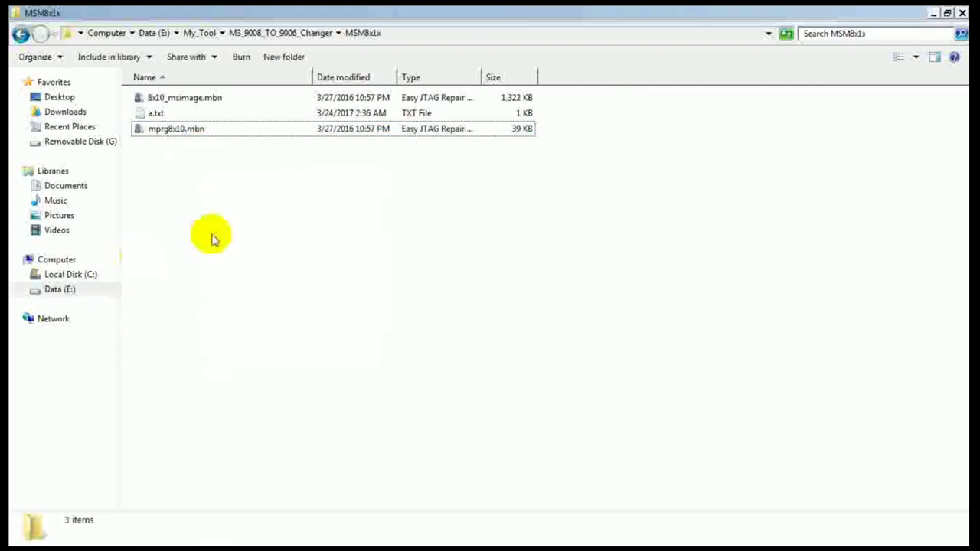
{"action": "key", "text": "BackSpace"}
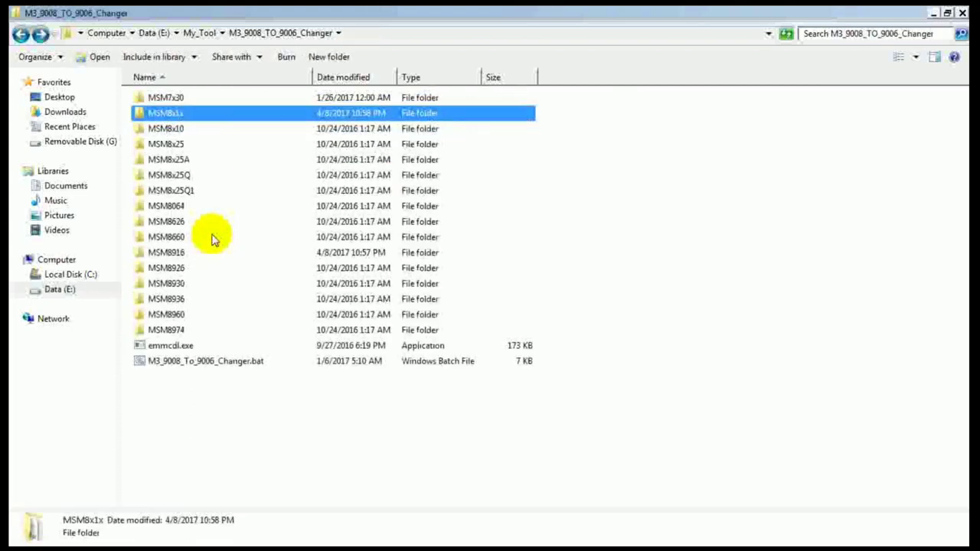
{"action": "key", "text": "Down"}
{"action": "key", "text": "Down"}
{"action": "key", "text": "End"}
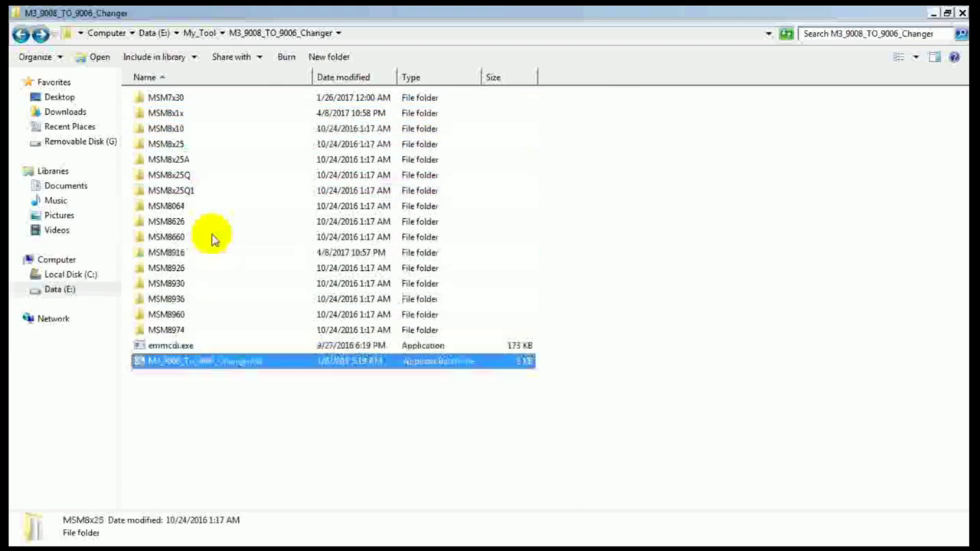
{"action": "key", "text": "Up"}
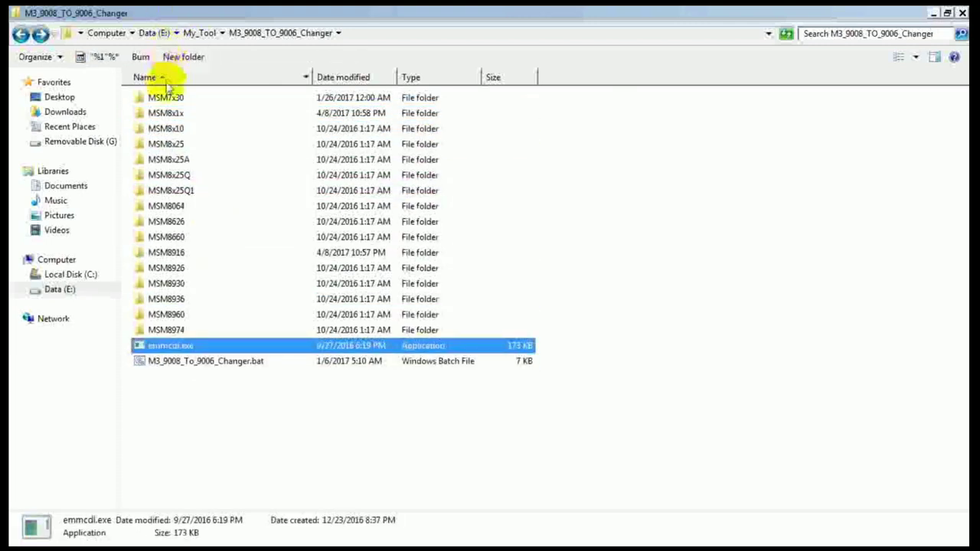
{"action": "double_click", "coordinate": [165, 113]}
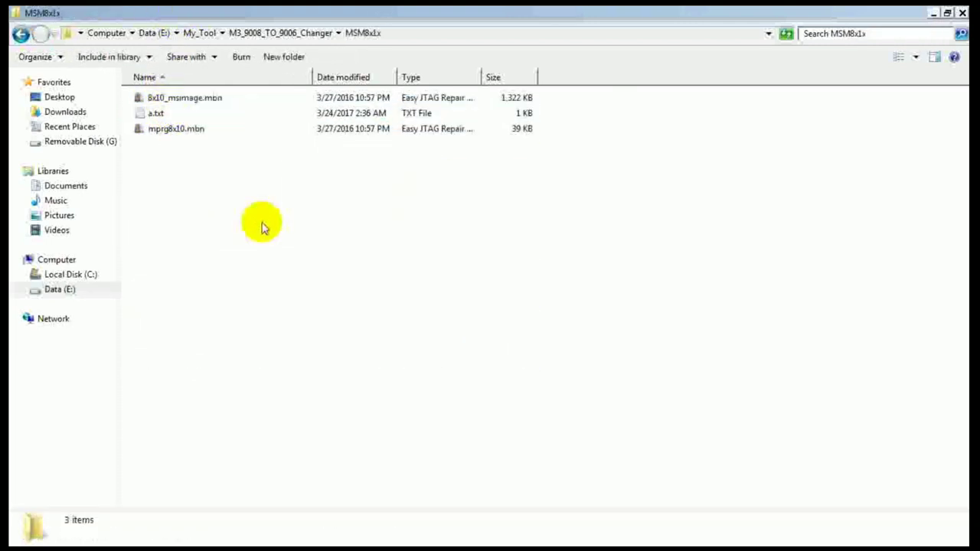
{"action": "key", "text": "ctrl+v"}
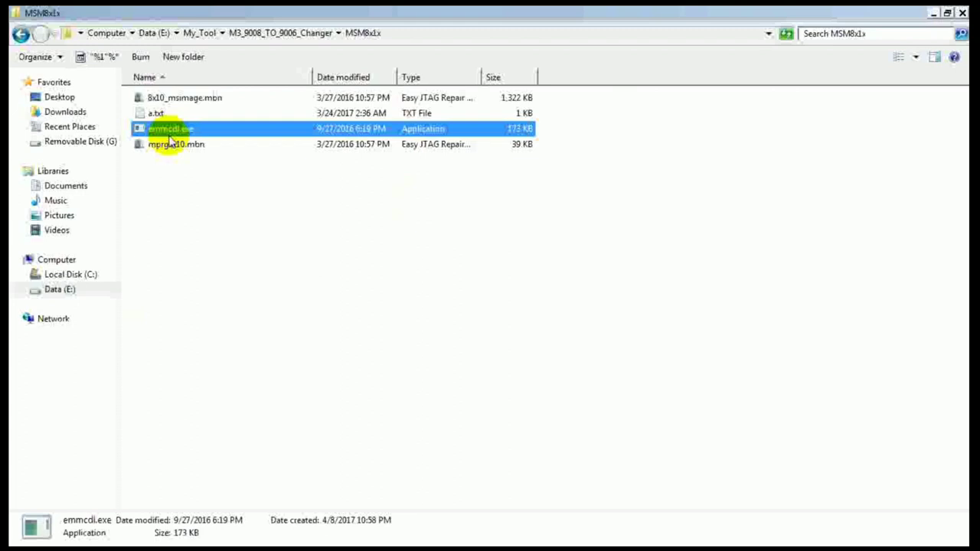
Step: Test-launch the copied emmcdl.exe several times from the MSM8x1x folder
{"action": "left_click", "coordinate": [181, 232]}
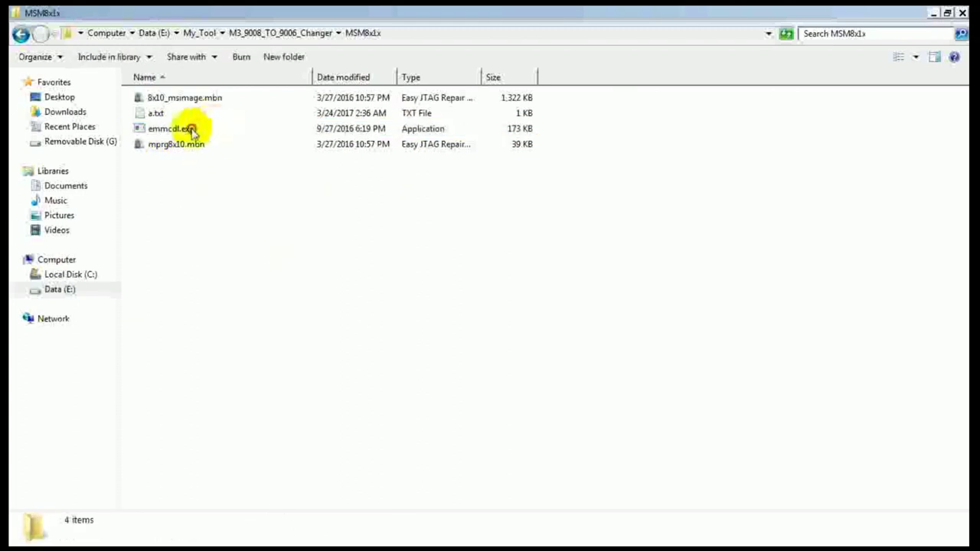
{"action": "left_click", "coordinate": [192, 132]}
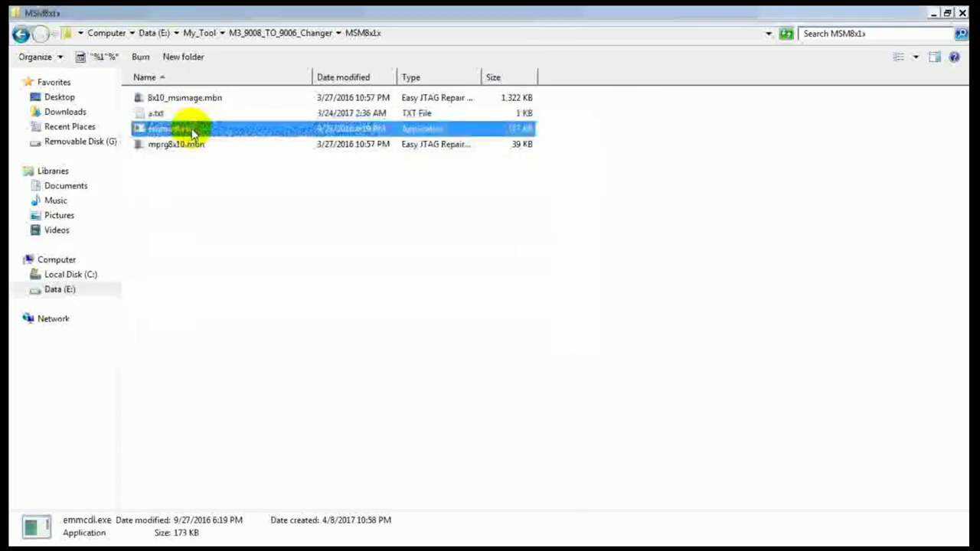
{"action": "double_click", "coordinate": [192, 132]}
{"action": "double_click", "coordinate": [191, 132]}
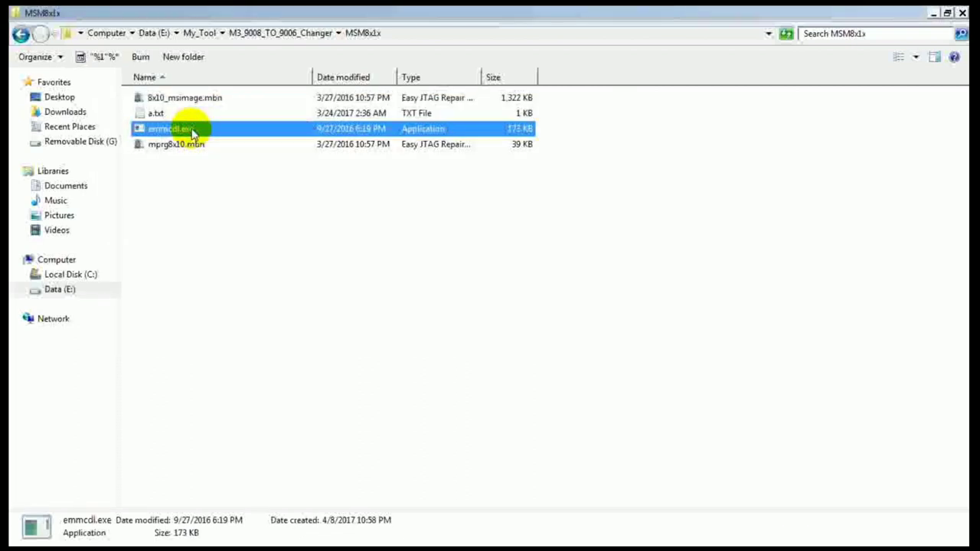
{"action": "double_click", "coordinate": [192, 132]}
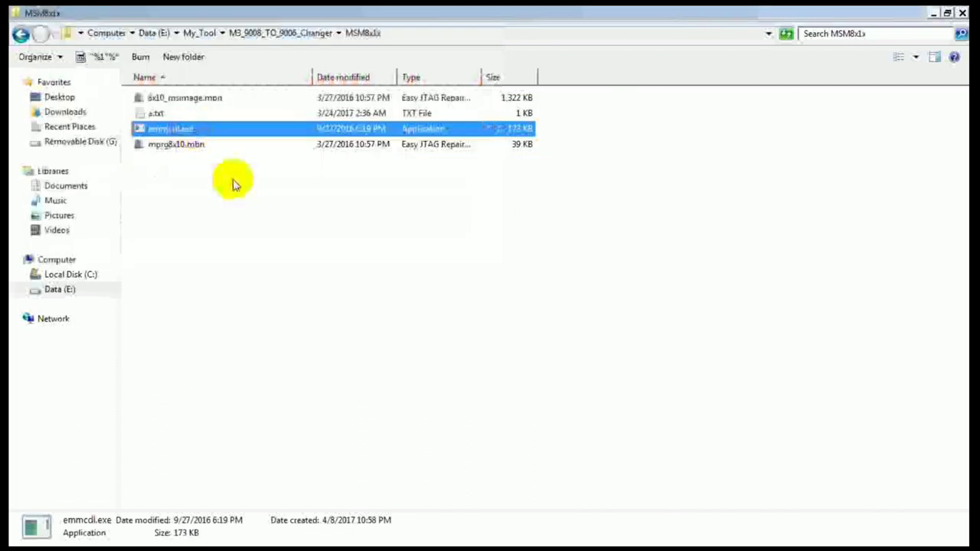
{"action": "left_click", "coordinate": [234, 183]}
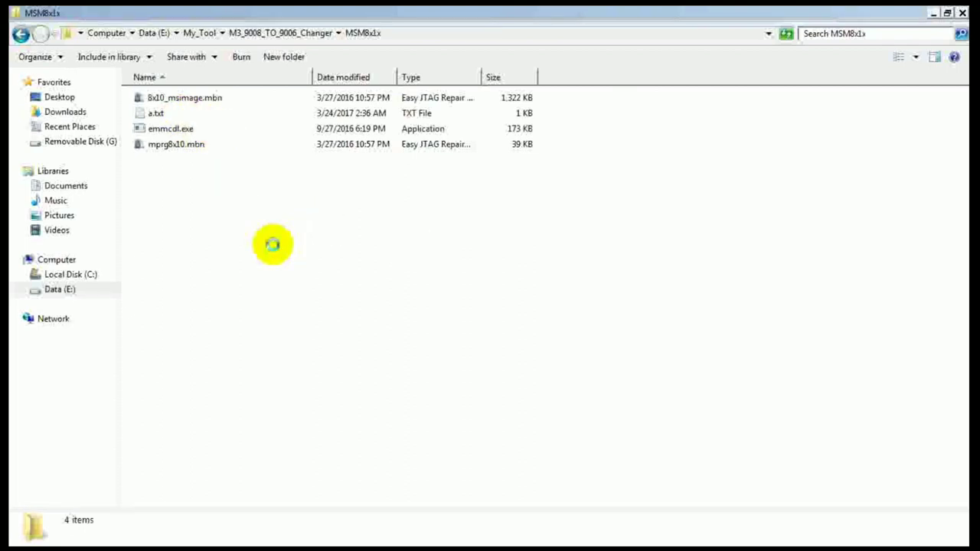
Step: Open a command window in the MSM8x1x folder, reposition it, and type emmcdl -l
{"action": "right_click", "coordinate": [274, 245]}
{"action": "left_click", "coordinate": [300, 378]}
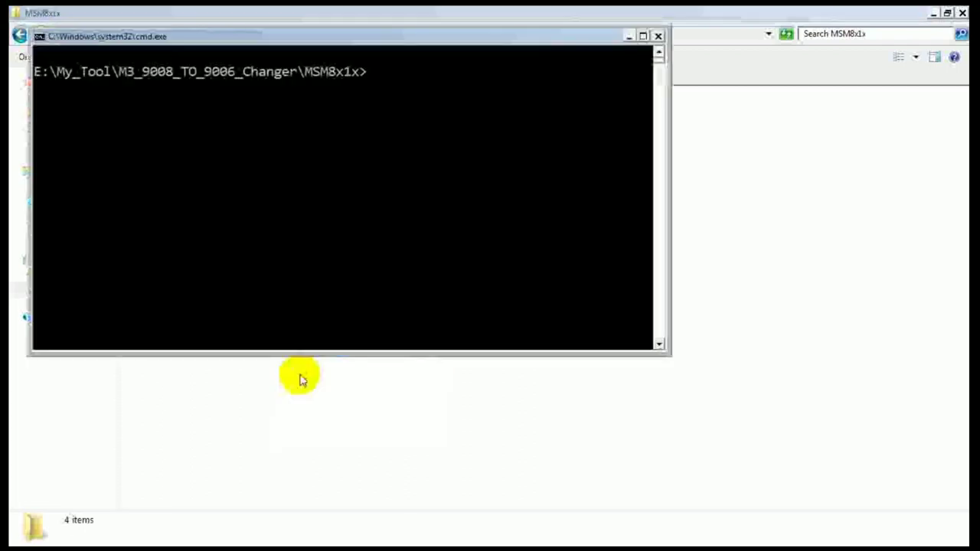
{"action": "left_click_drag", "start_coordinate": [322, 26], "coordinate": [580, 168]}
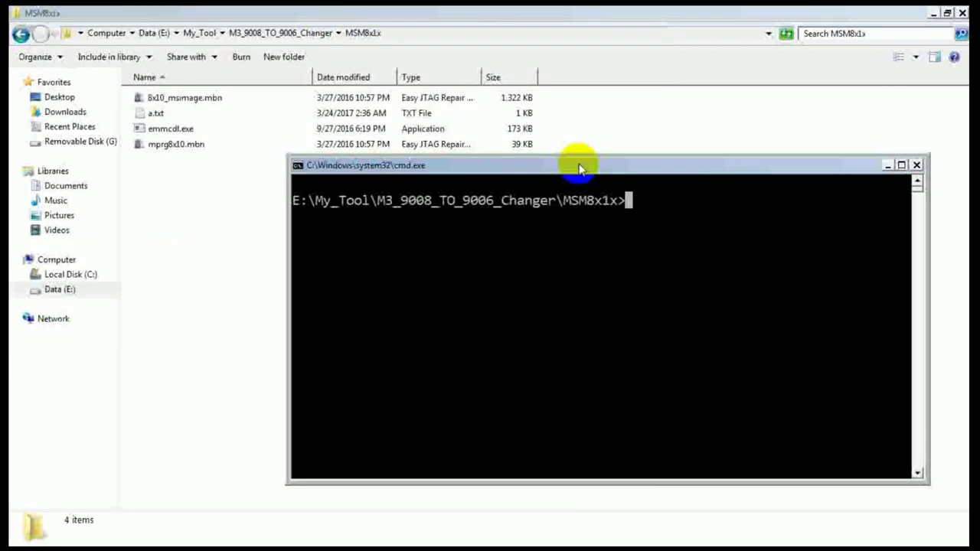
{"action": "left_click", "coordinate": [574, 202]}
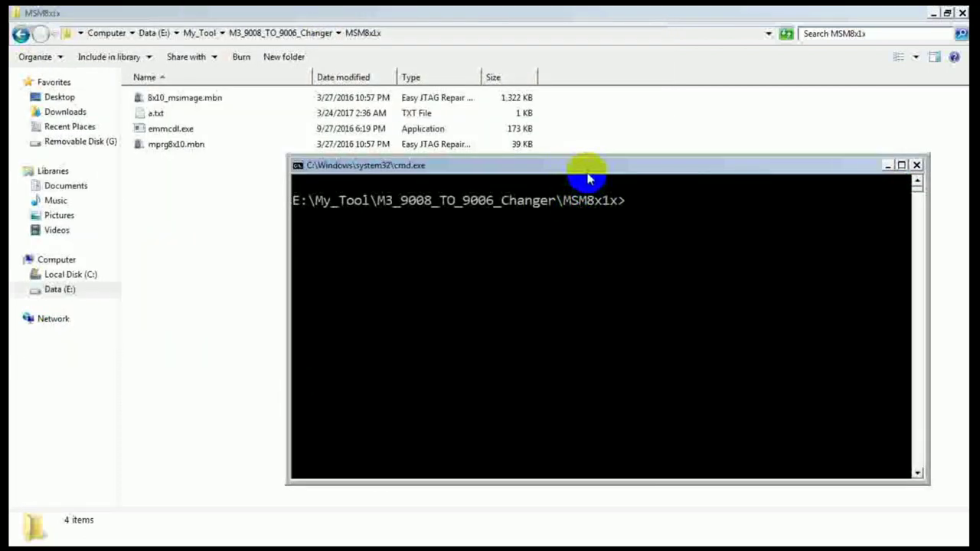
{"action": "left_click_drag", "start_coordinate": [587, 170], "coordinate": [516, 208]}
{"action": "left_click", "coordinate": [481, 295]}
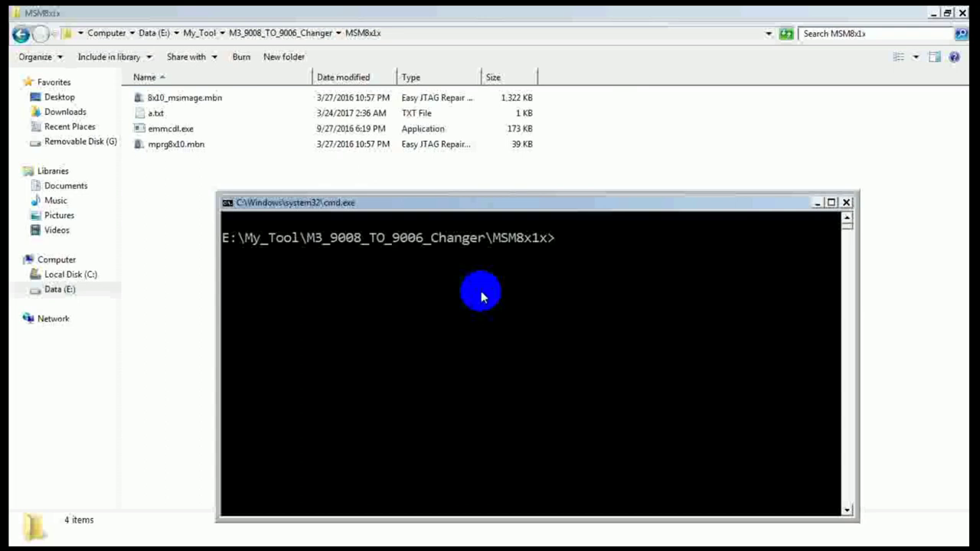
{"action": "type", "text": "emmcdl -l"}
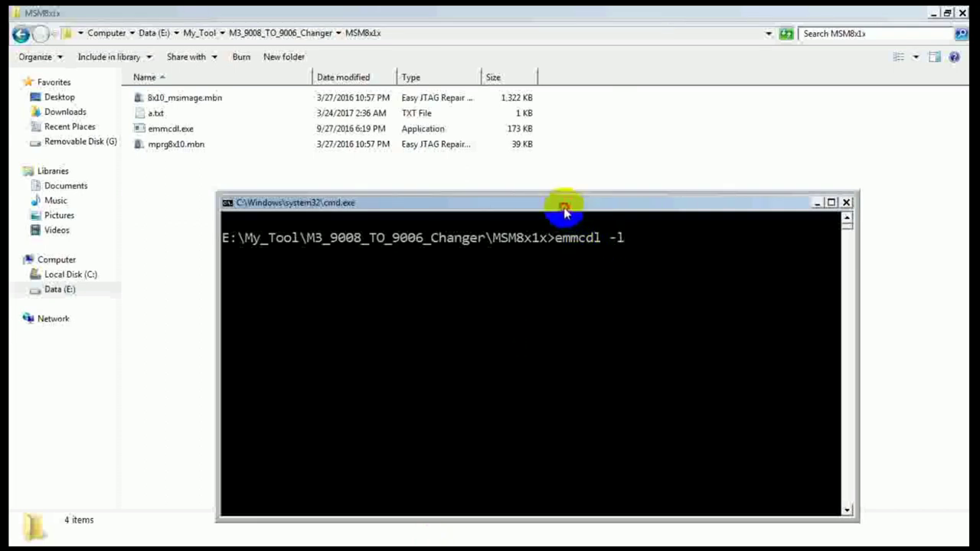
{"action": "left_click_drag", "start_coordinate": [565, 202], "coordinate": [546, 163]}
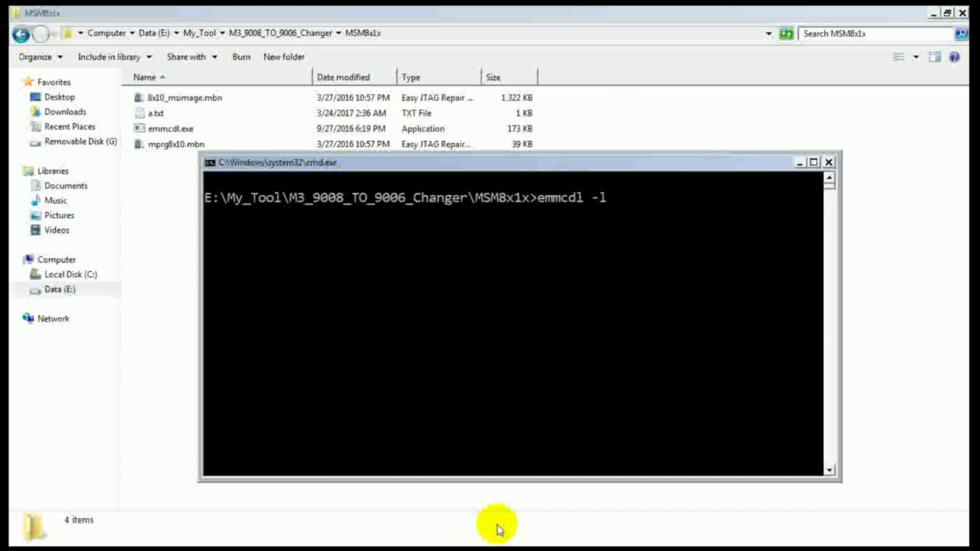
Step: Bring Computer Management and then the emmcdl console to the front
{"action": "key", "text": "super"}
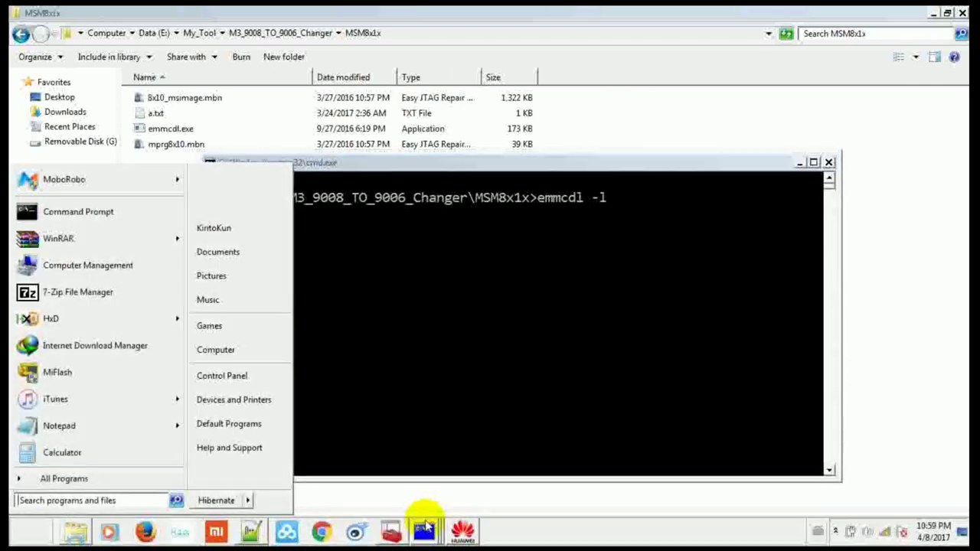
{"action": "left_click", "coordinate": [390, 531]}
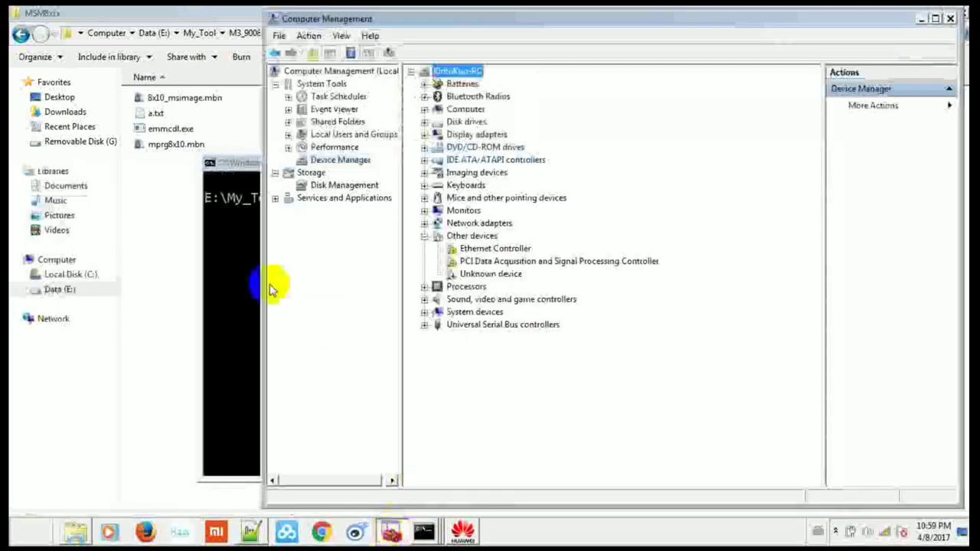
{"action": "left_click", "coordinate": [240, 263]}
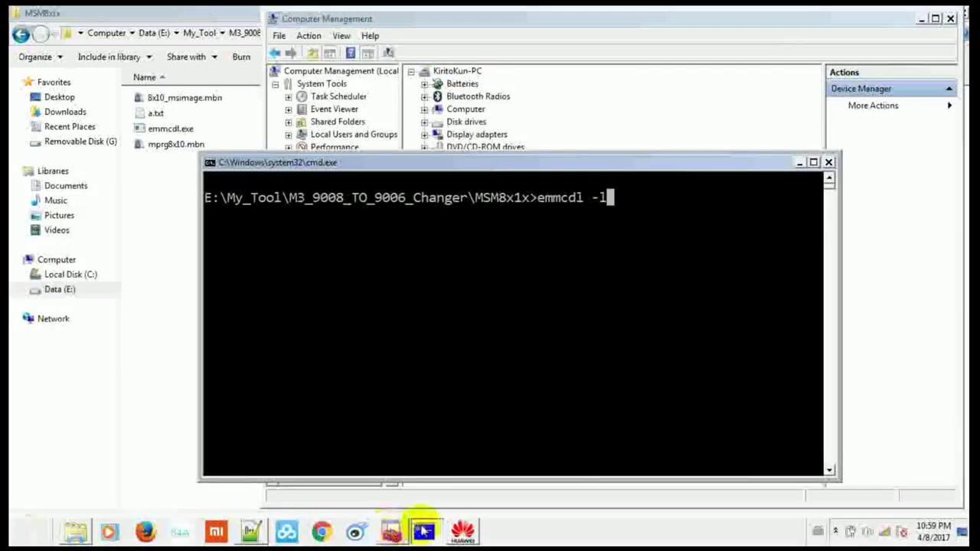
{"action": "left_click", "coordinate": [421, 467]}
{"action": "left_click", "coordinate": [496, 346]}
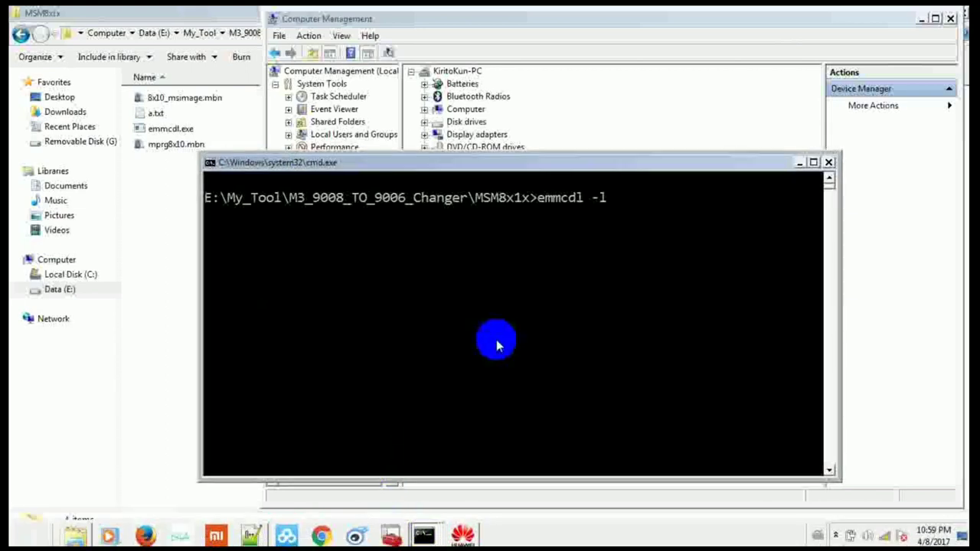
Step: Rerun adb reboot edl five times, each reporting device not found, then return to Computer Management
{"action": "left_click", "coordinate": [407, 482]}
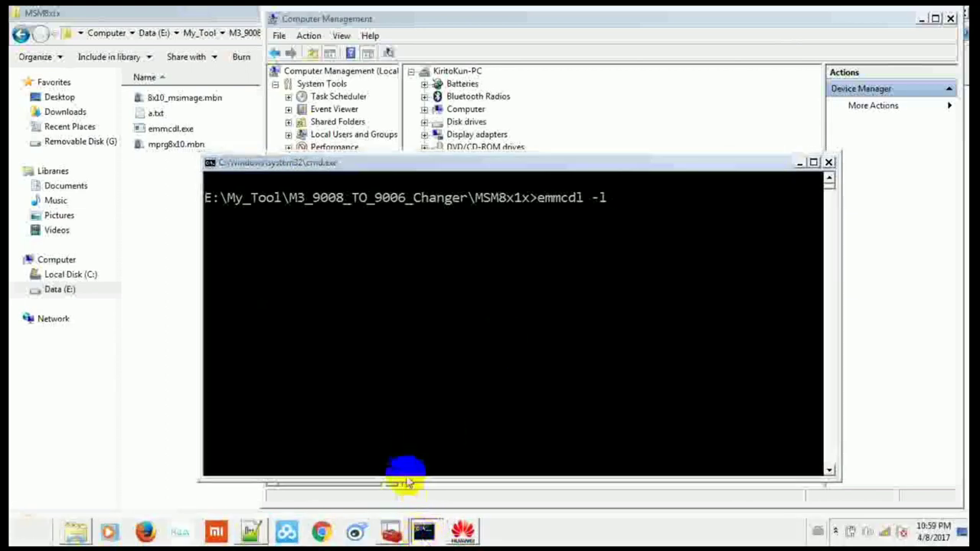
{"action": "key", "text": "Up"}
{"action": "key", "text": "Return"}
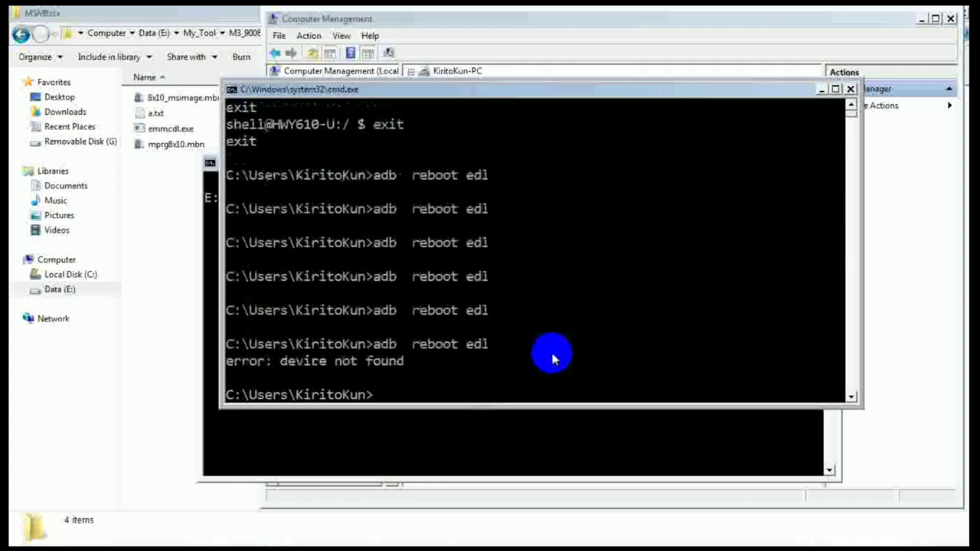
{"action": "key", "text": "Up"}
{"action": "key", "text": "Return"}
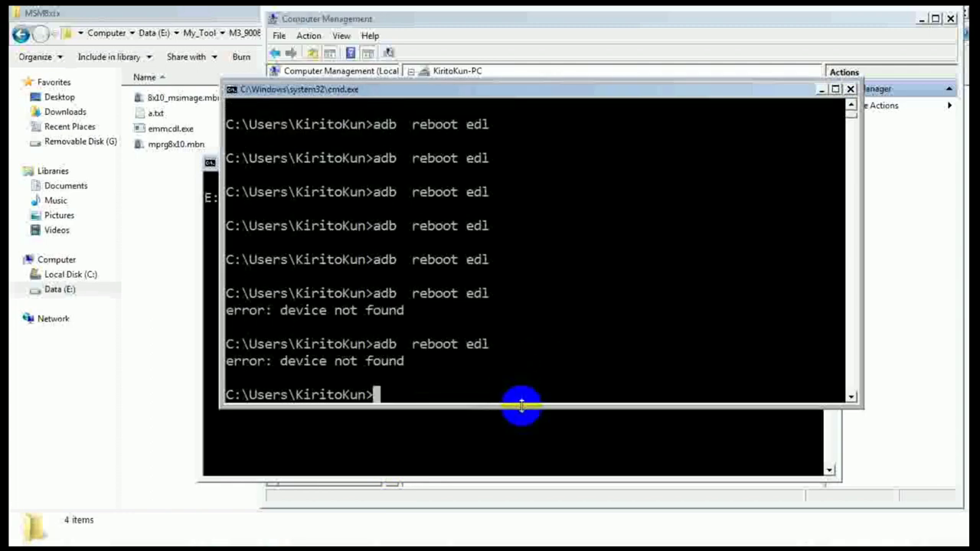
{"action": "key", "text": "Up"}
{"action": "key", "text": "Return"}
{"action": "key", "text": "Up"}
{"action": "key", "text": "Return"}
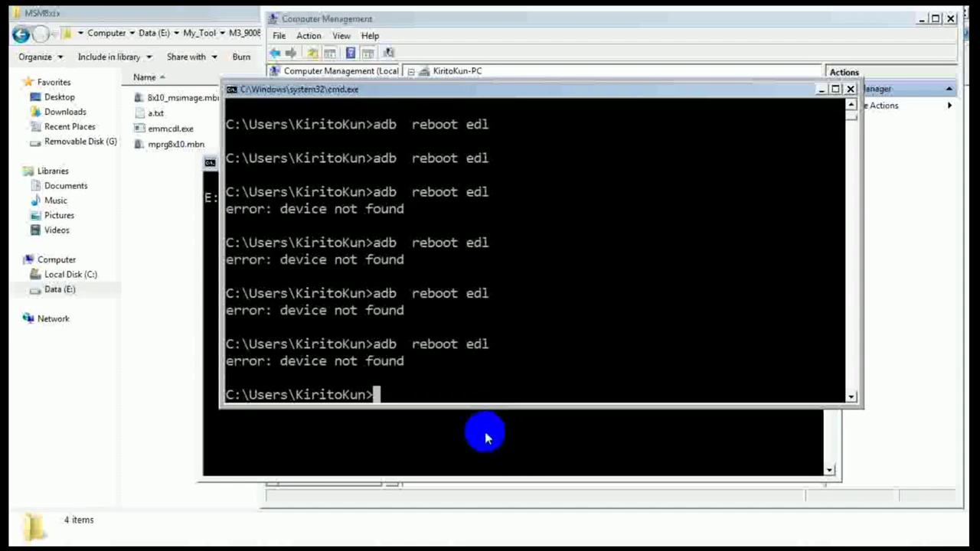
{"action": "key", "text": "Up"}
{"action": "key", "text": "Return"}
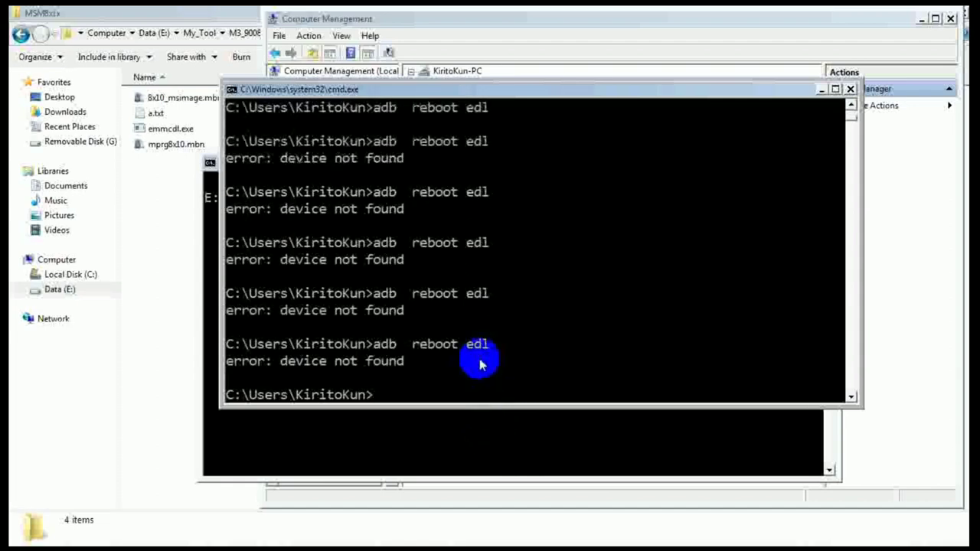
{"action": "left_click", "coordinate": [390, 533]}
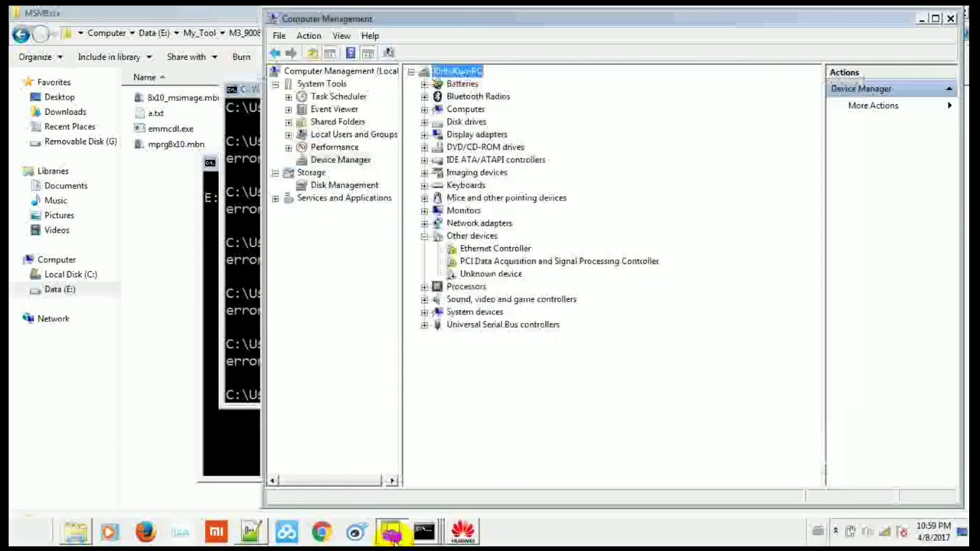